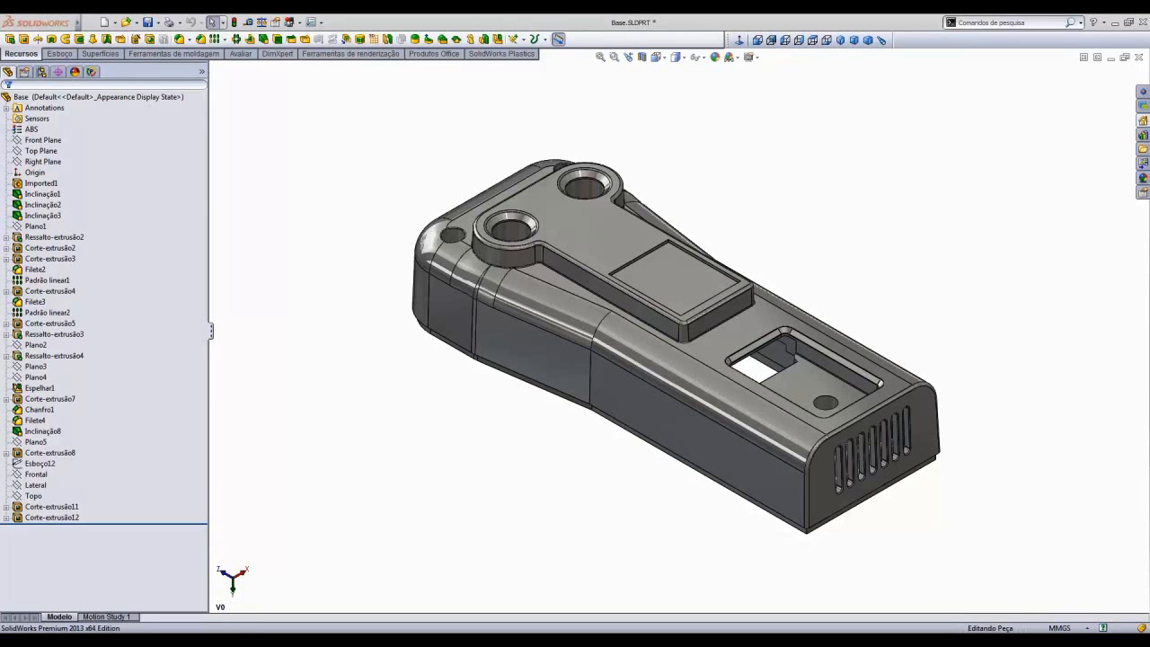
- Open SolidWorks Plastics and start a new shell mesh without reusing the previous meshing parameters
{"action": "left_click", "coordinate": [503, 54]}
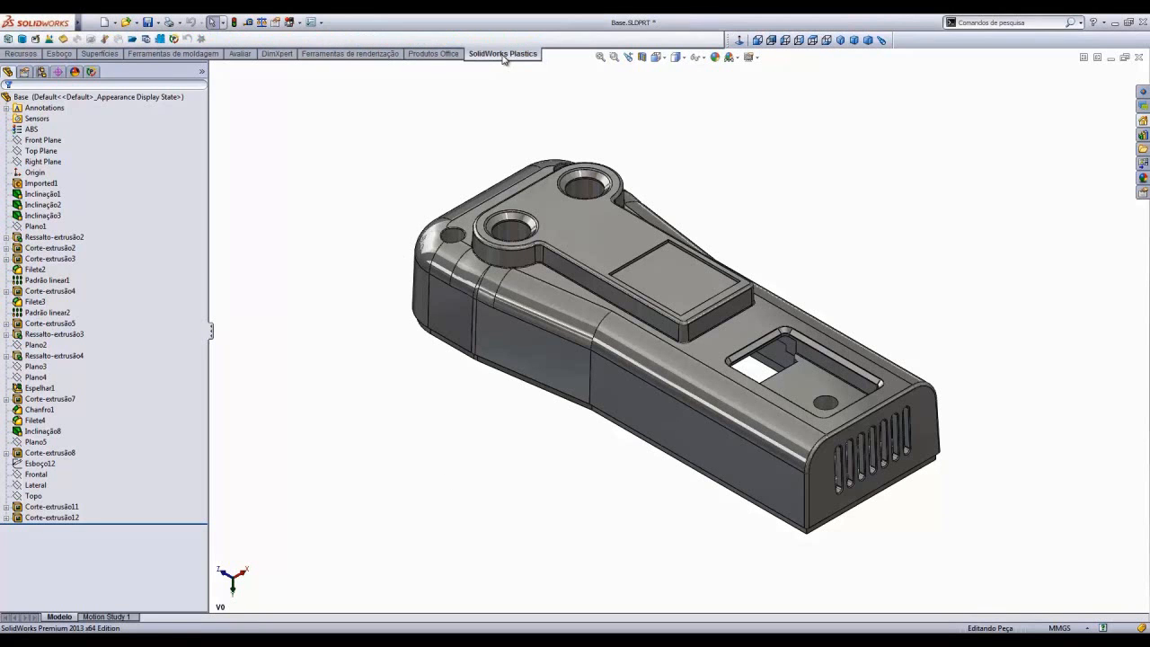
{"action": "left_click", "coordinate": [91, 72]}
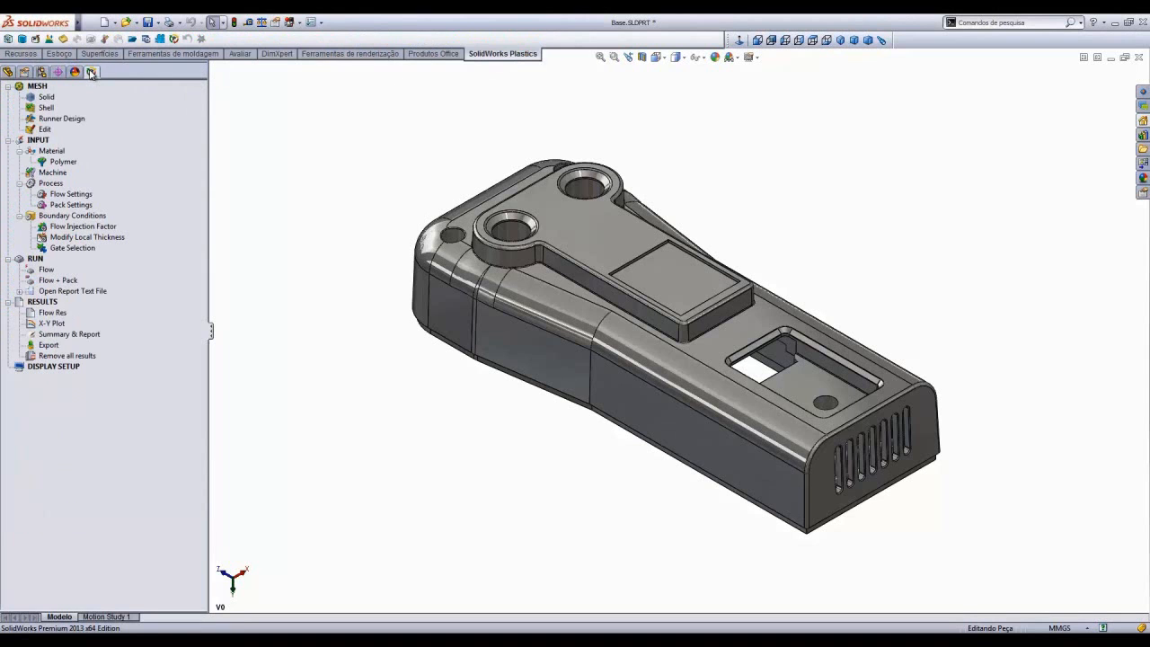
{"action": "right_click", "coordinate": [44, 110]}
{"action": "left_click", "coordinate": [70, 127]}
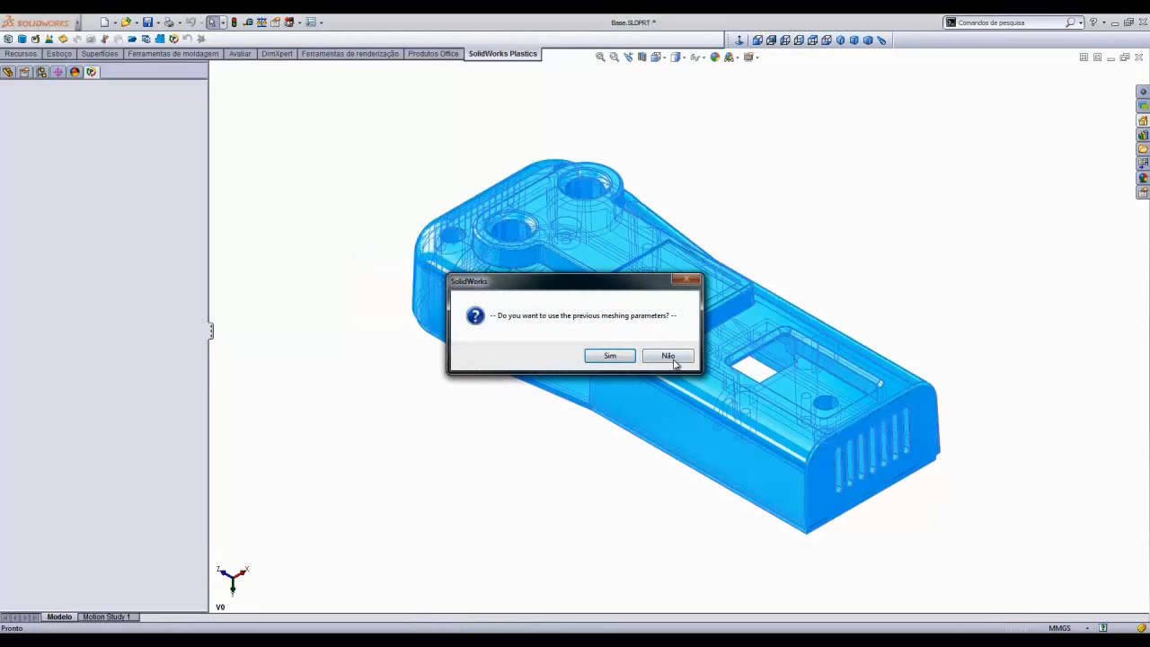
{"action": "left_click", "coordinate": [671, 356]}
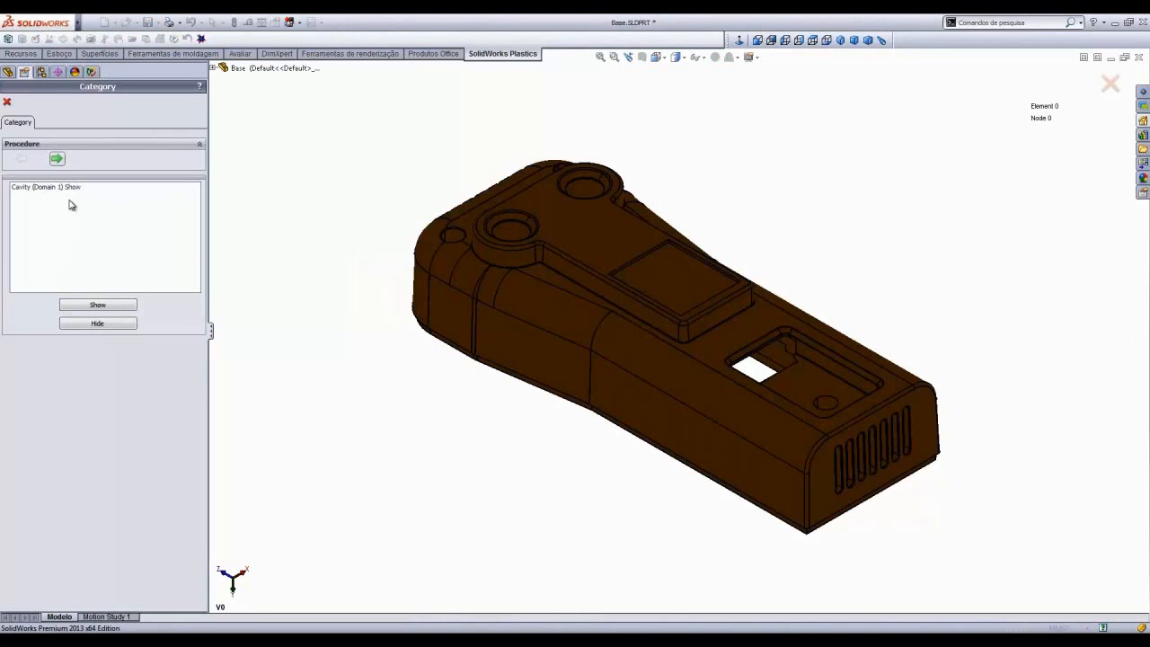
{"action": "left_click", "coordinate": [56, 159]}
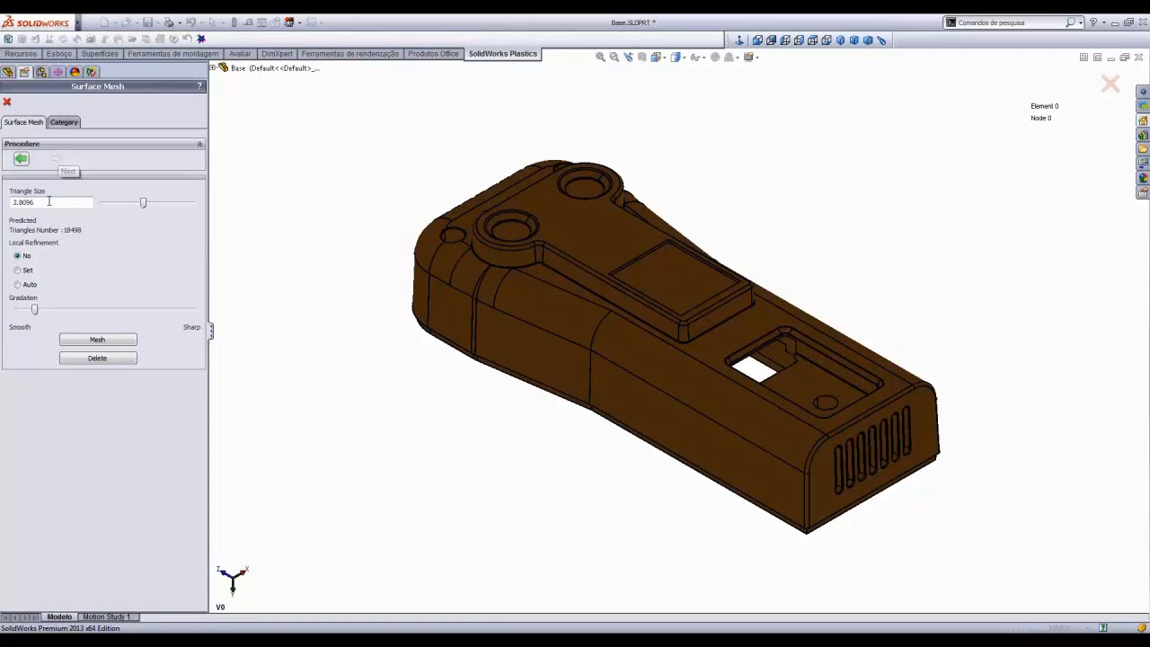
- Generate a surface mesh with a triangle size of 2
{"action": "left_click_drag", "start_coordinate": [143, 204], "coordinate": [133, 205]}
{"action": "double_click", "coordinate": [18, 202]}
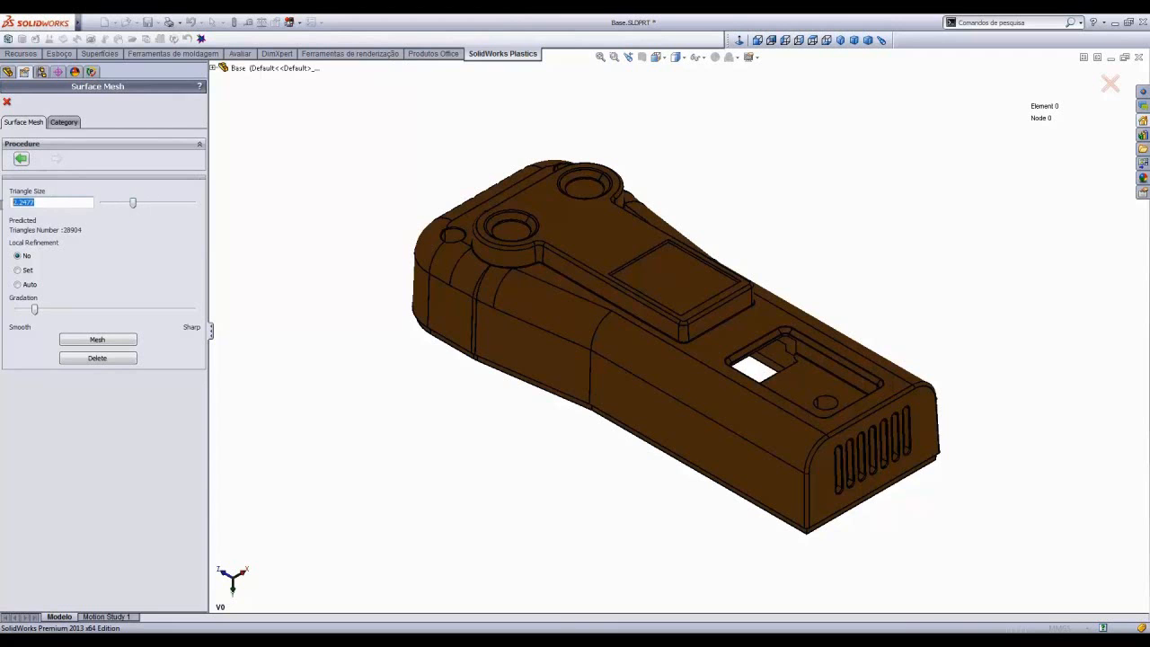
{"action": "type", "text": "2"}
{"action": "left_click", "coordinate": [103, 342]}
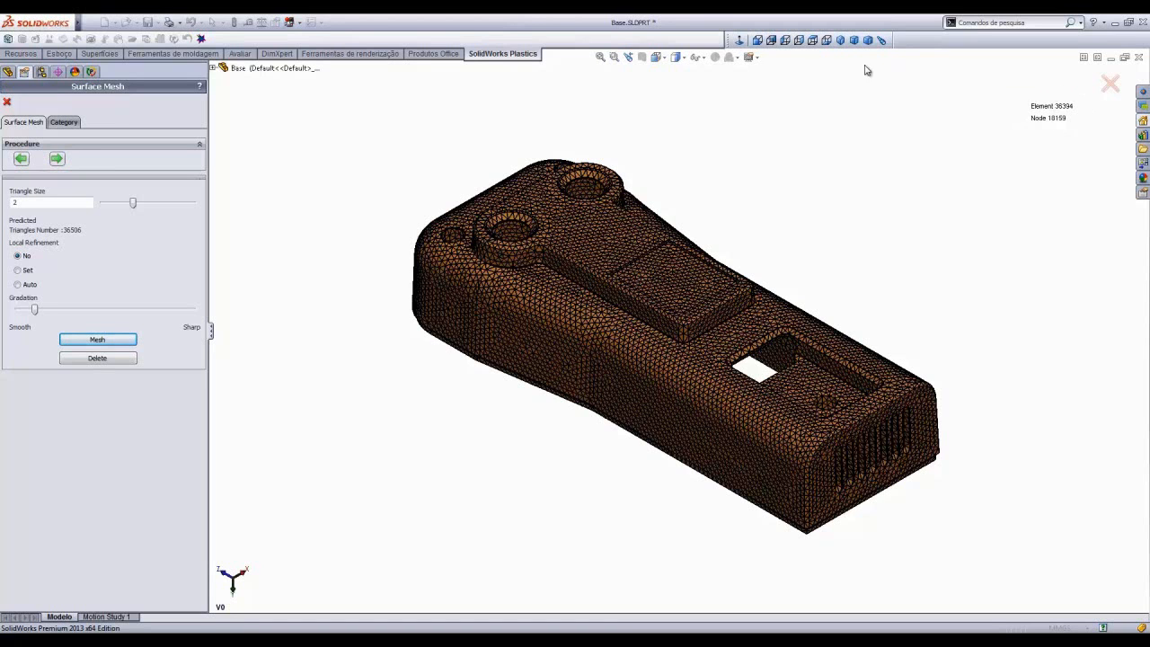
- Delete the surface mesh
{"action": "left_click", "coordinate": [813, 40]}
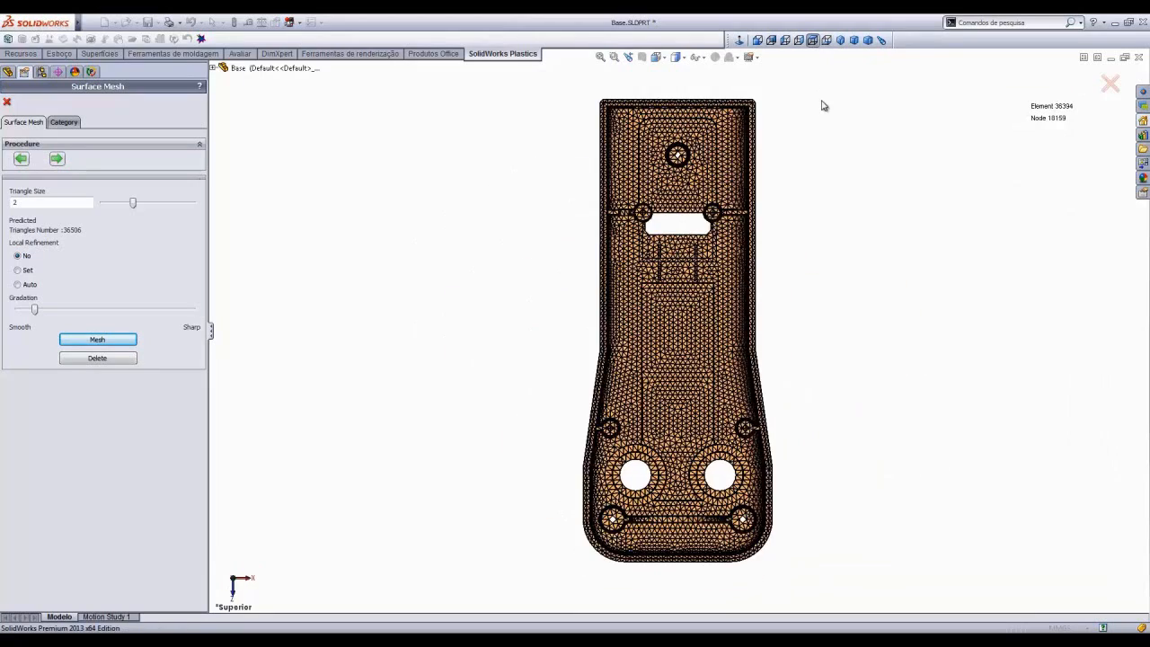
{"action": "scroll", "coordinate": [651, 526], "scroll_direction": "down", "scroll_amount": 10}
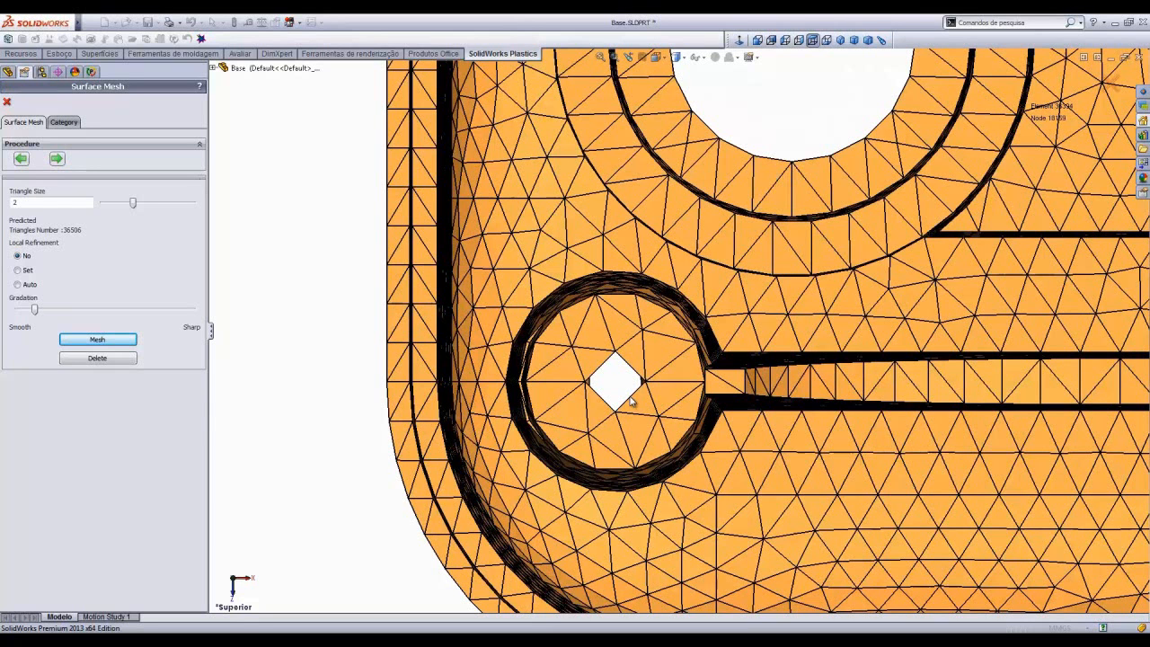
{"action": "scroll", "coordinate": [629, 396], "scroll_direction": "down", "scroll_amount": 2}
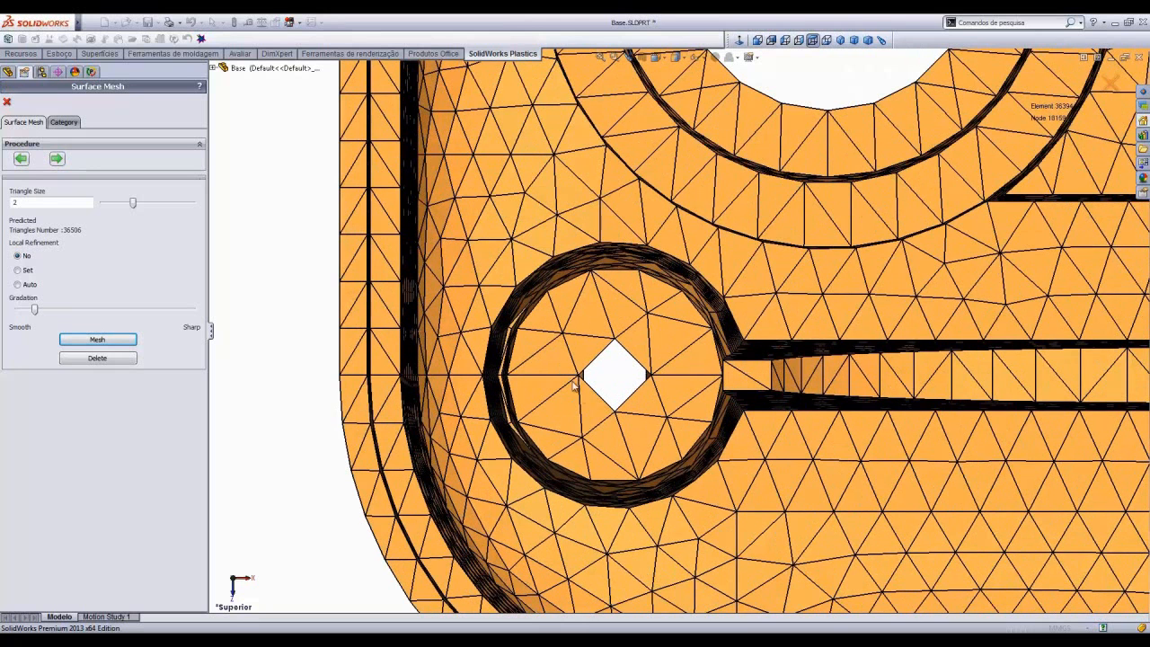
{"action": "left_click", "coordinate": [95, 360]}
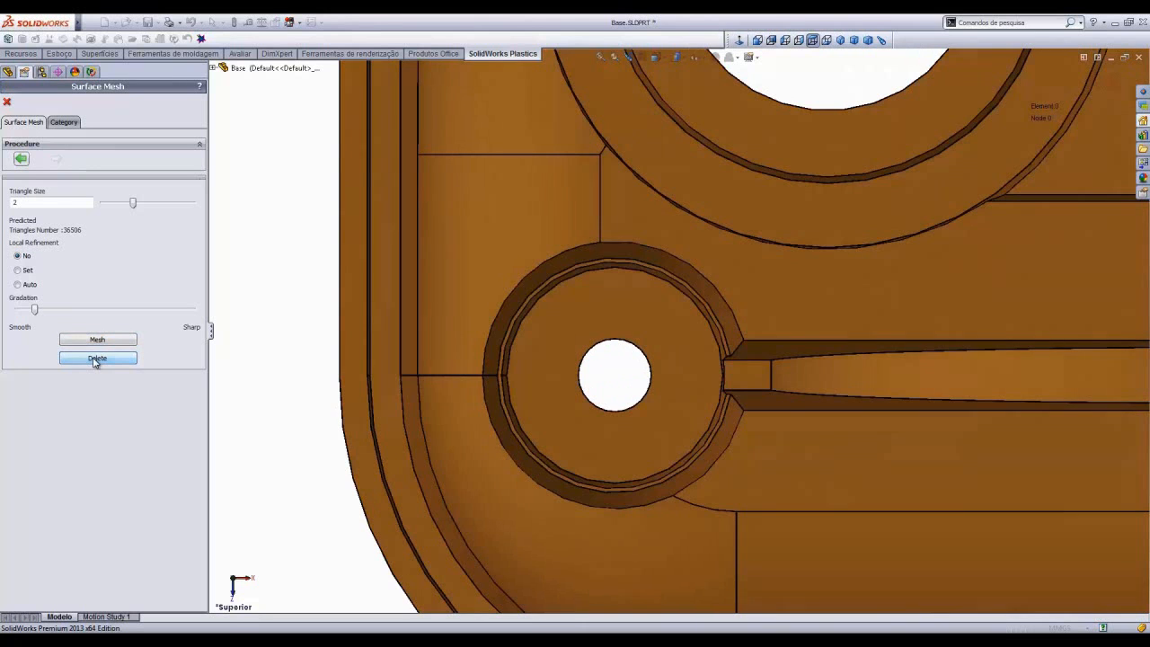
- Switch local refinement to Set and enter a local triangle size of 0.5
{"action": "left_click", "coordinate": [18, 271]}
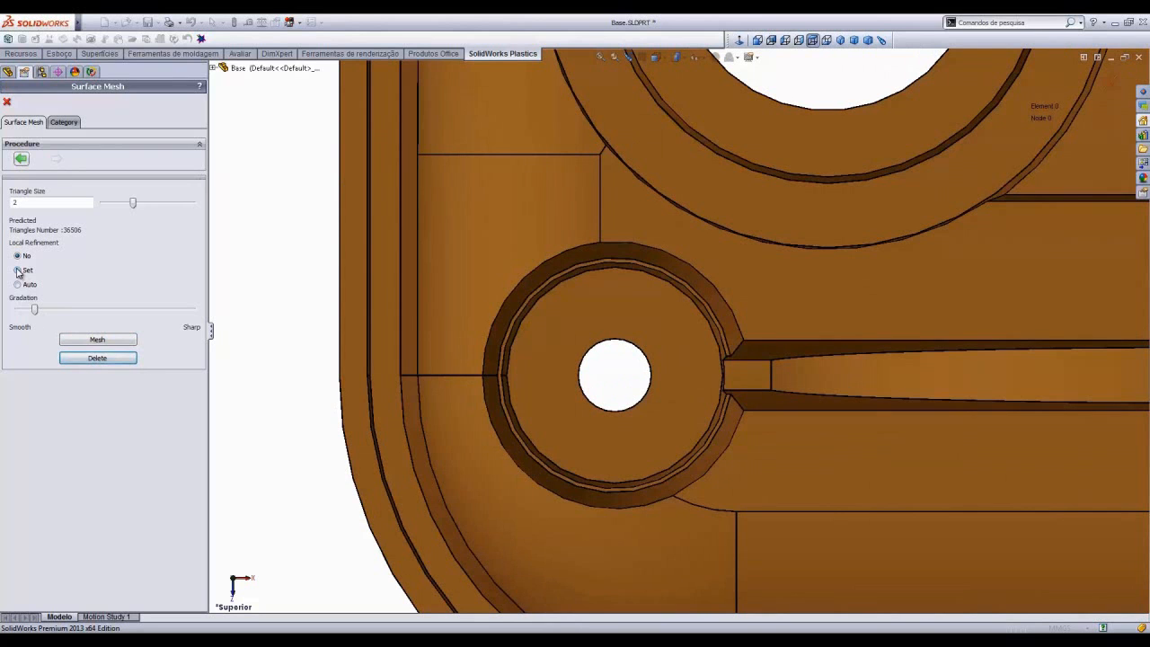
{"action": "left_click_drag", "start_coordinate": [27, 406], "coordinate": [2, 407]}
{"action": "type", "text": ".5"}
{"action": "left_click", "coordinate": [104, 427]}
- Select the faces of the small boss around the corner hole and assign them the 0.5 triangle size
{"action": "left_click", "coordinate": [536, 395]}
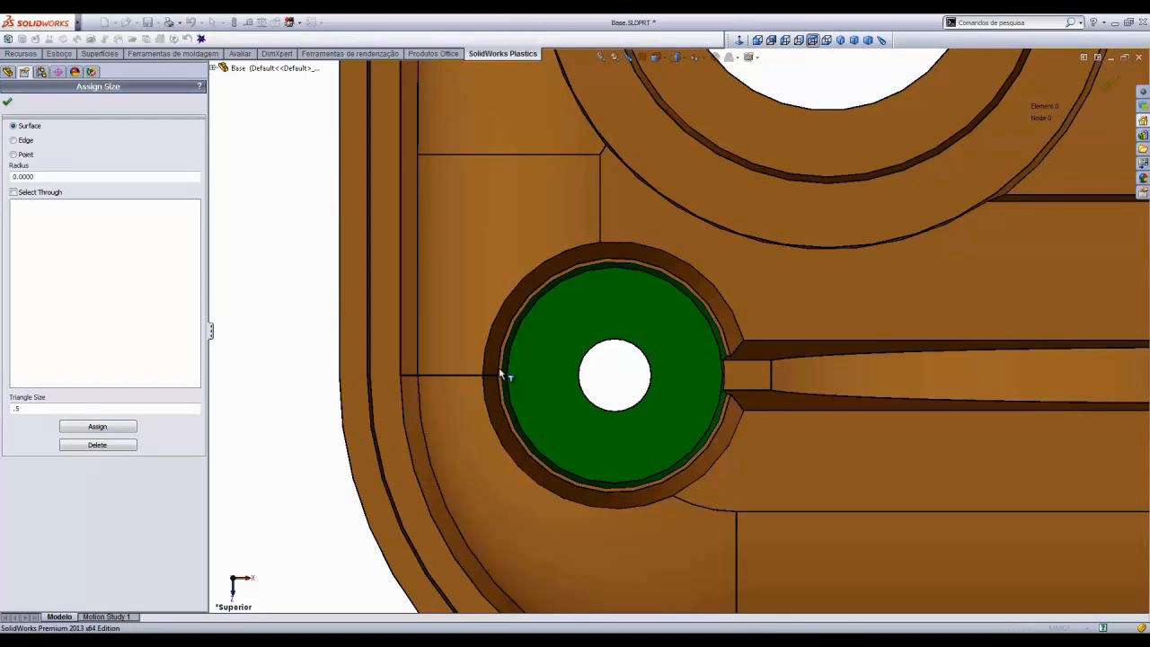
{"action": "left_click", "coordinate": [494, 374]}
{"action": "left_click", "coordinate": [492, 385]}
{"action": "left_click", "coordinate": [489, 390]}
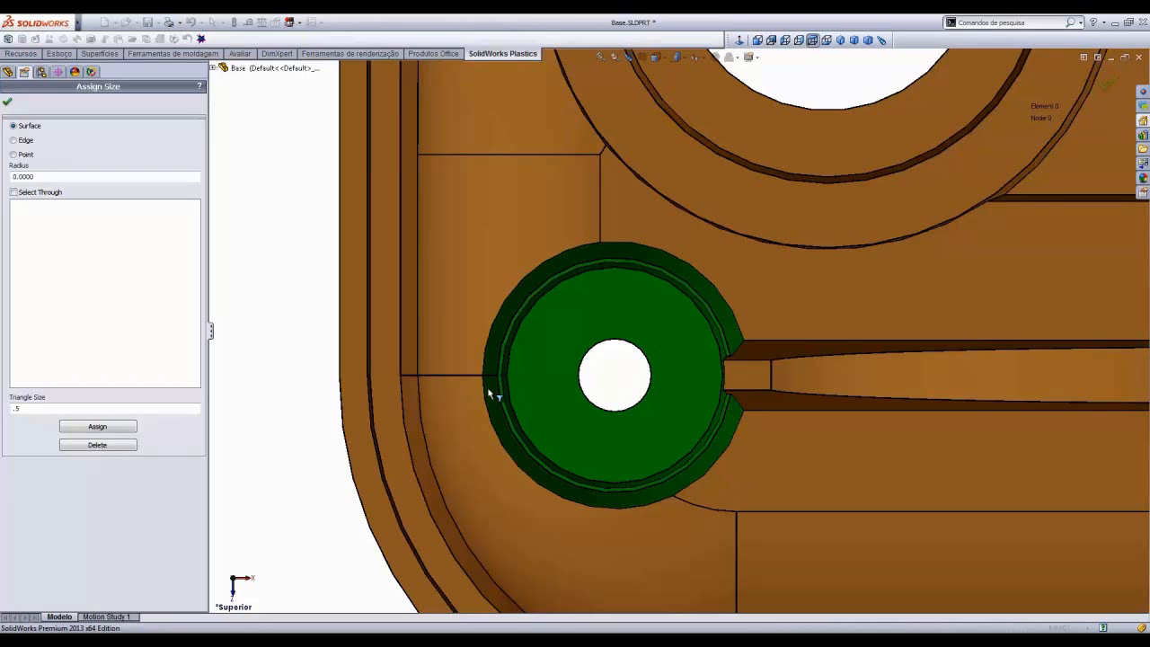
{"action": "middle_click_drag", "start_coordinate": [484, 452], "coordinate": [433, 399]}
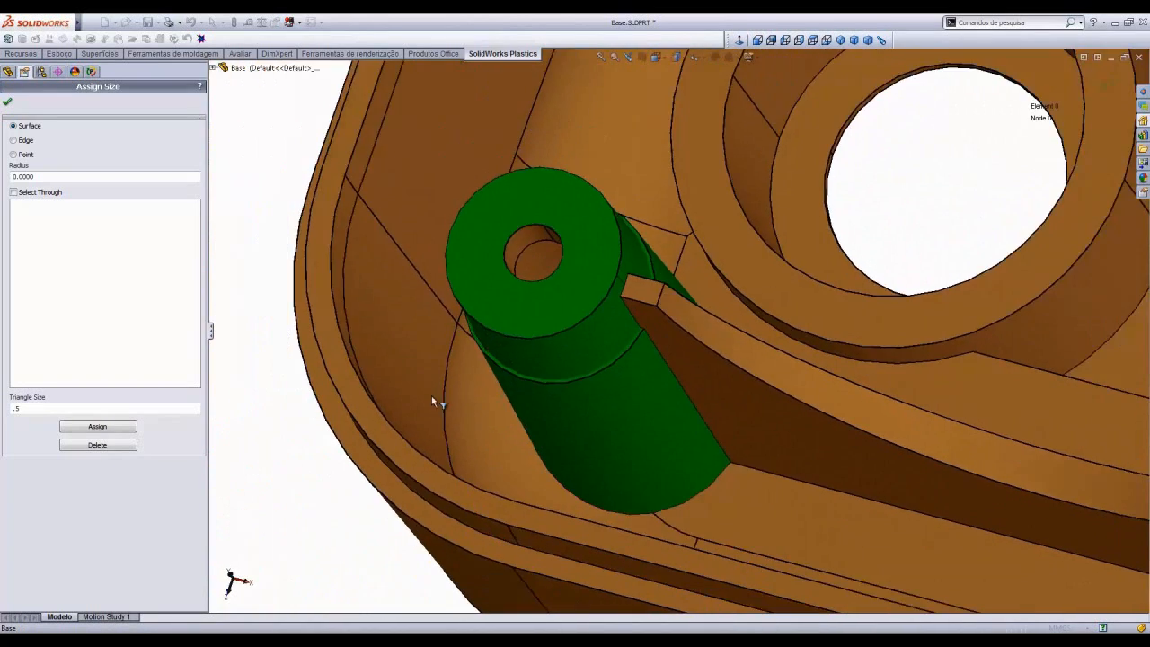
{"action": "left_click", "coordinate": [105, 428]}
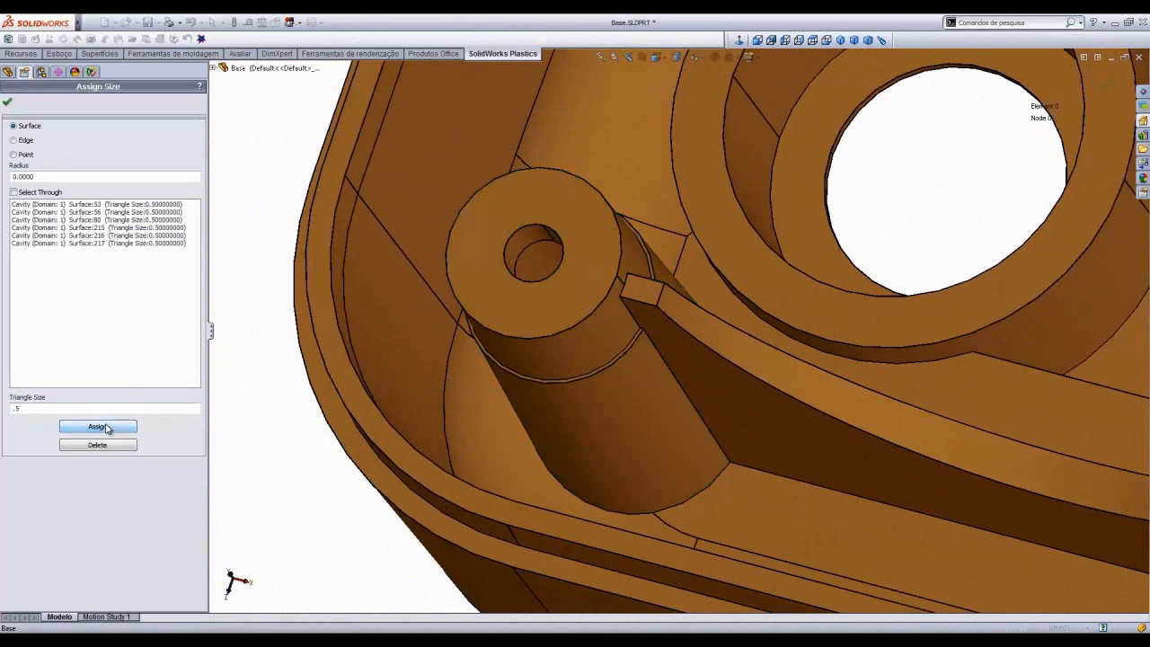
{"action": "left_click", "coordinate": [7, 103]}
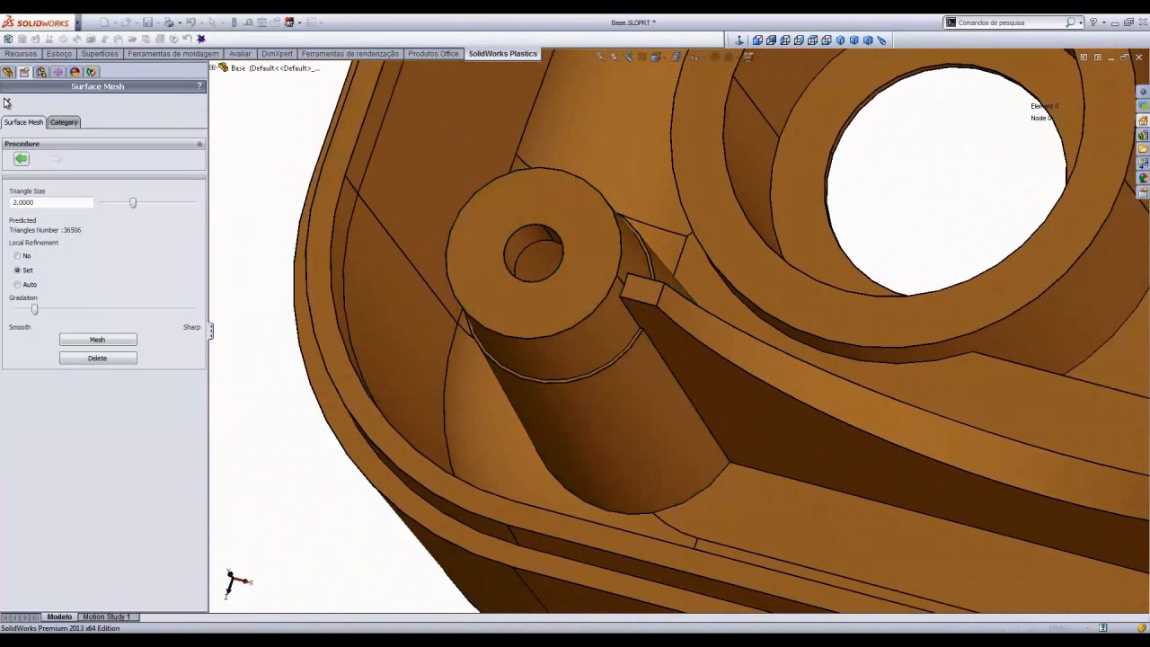
- Generate the surface mesh with the assigned local refinement
{"action": "left_click", "coordinate": [97, 339]}
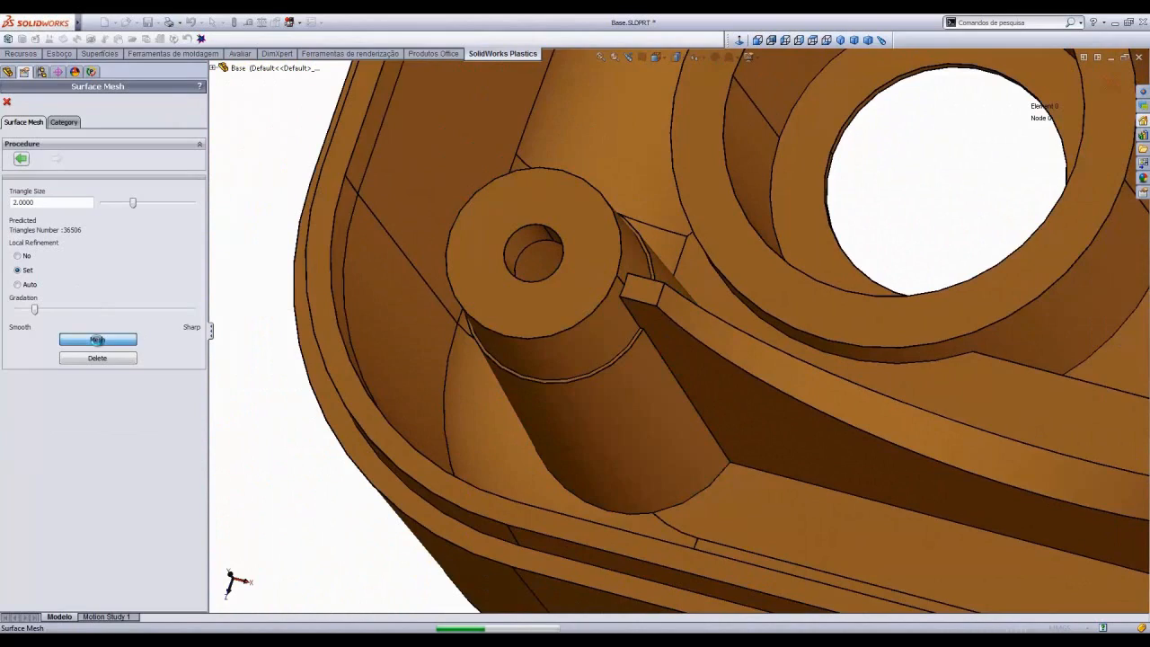
{"action": "scroll", "coordinate": [450, 378], "scroll_direction": "up", "scroll_amount": 8}
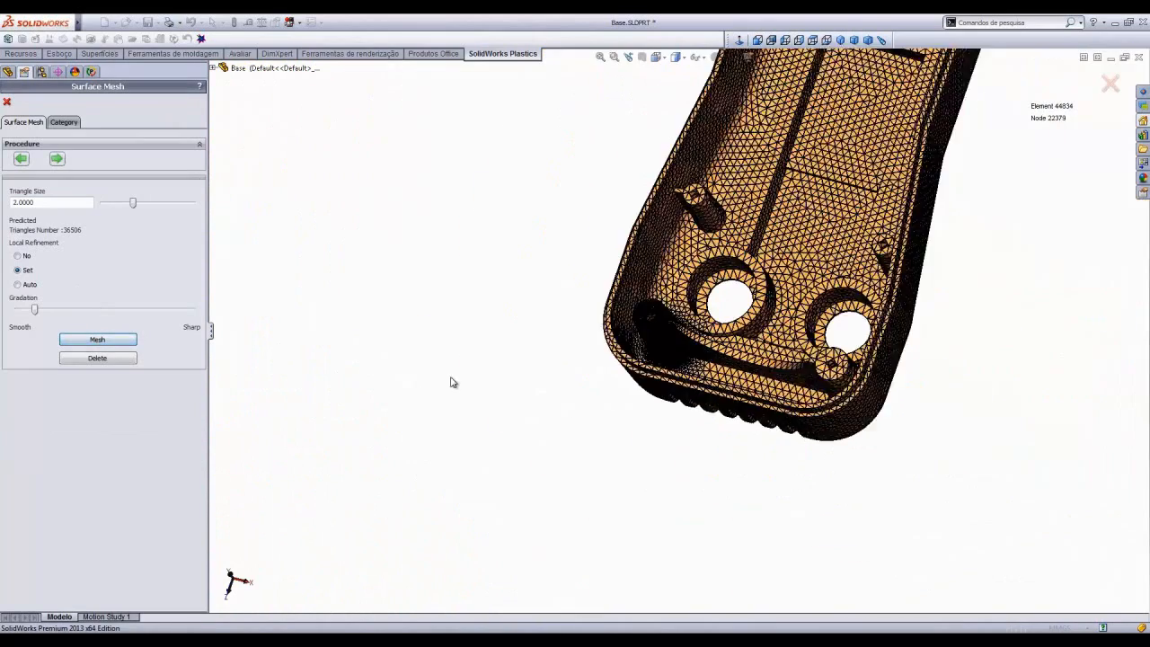
{"action": "middle_click_drag", "start_coordinate": [782, 325], "coordinate": [636, 326]}
{"action": "scroll", "coordinate": [868, 235], "scroll_direction": "down", "scroll_amount": 8}
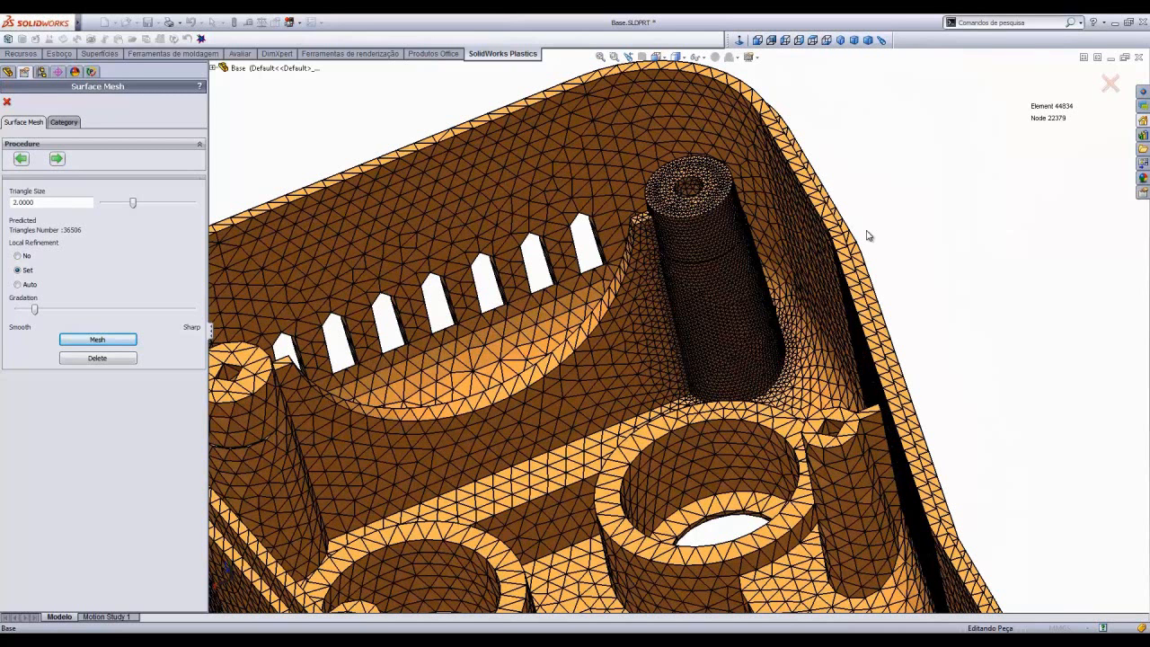
- Delete the mesh and remesh the part with local refinement set to Auto
{"action": "left_click", "coordinate": [813, 41]}
{"action": "scroll", "coordinate": [629, 458], "scroll_direction": "down", "scroll_amount": 5}
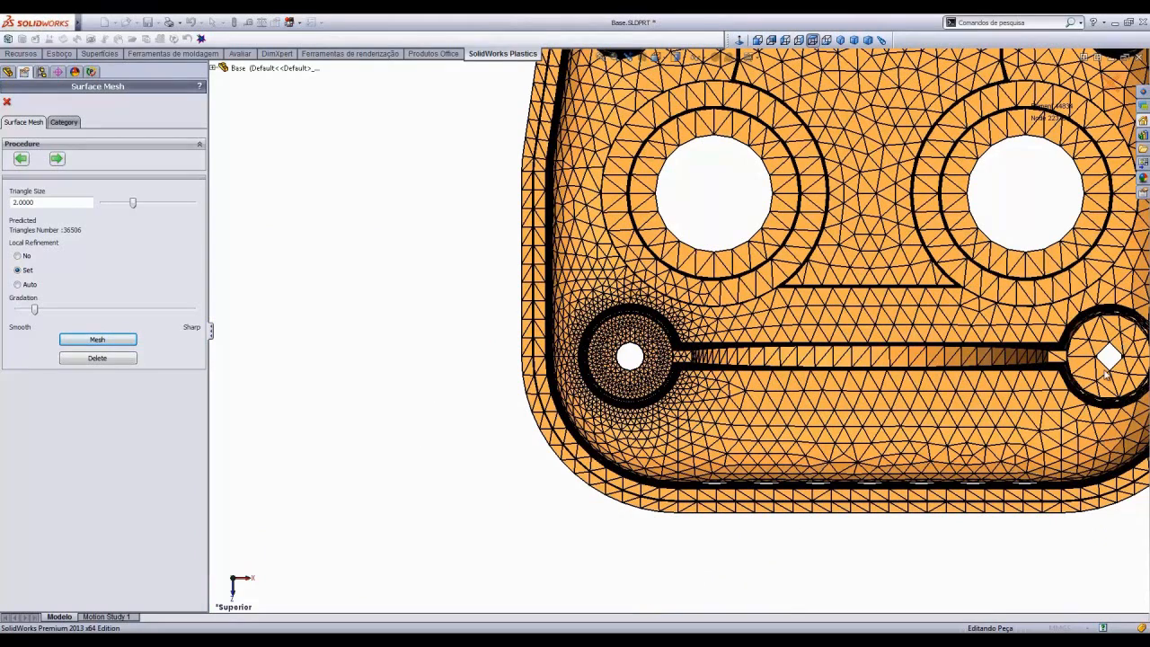
{"action": "left_click", "coordinate": [840, 41]}
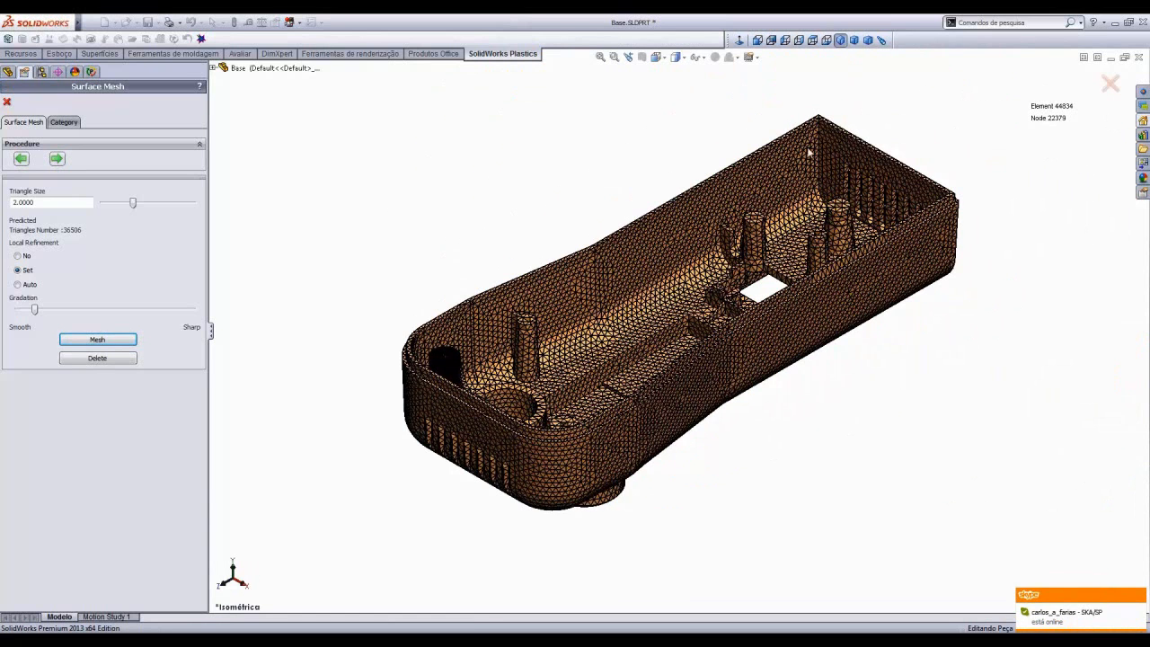
{"action": "left_click", "coordinate": [115, 360]}
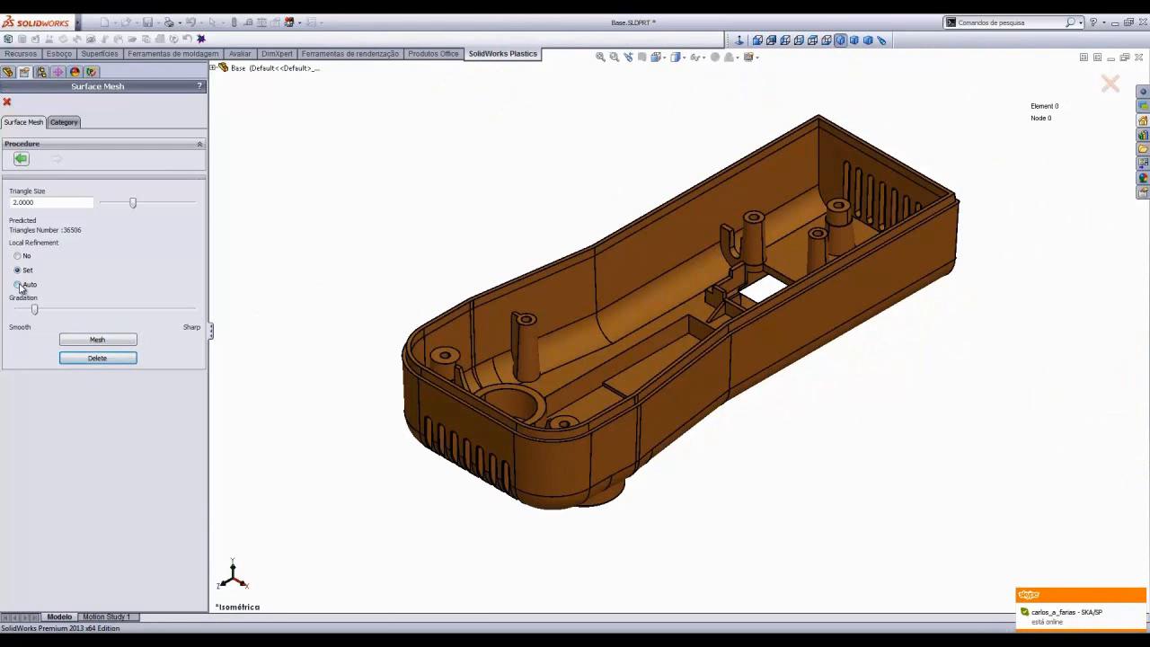
{"action": "left_click", "coordinate": [93, 341]}
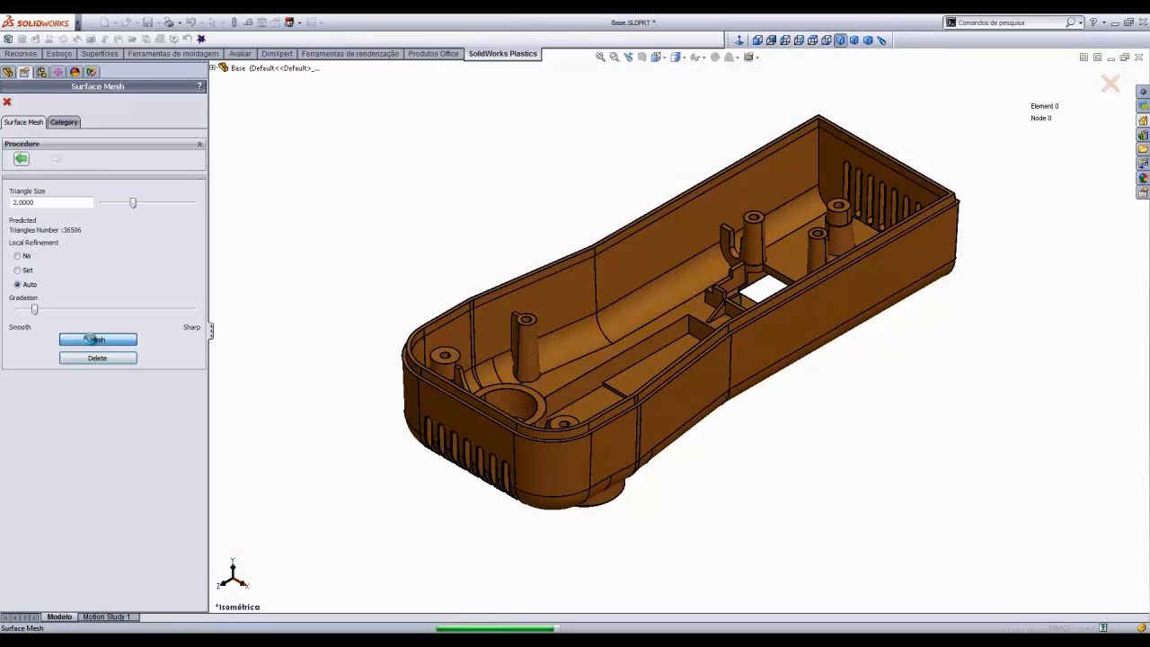
- Inspect the auto-refined mesh from several angles and views
{"action": "scroll", "coordinate": [470, 456], "scroll_direction": "down", "scroll_amount": 5}
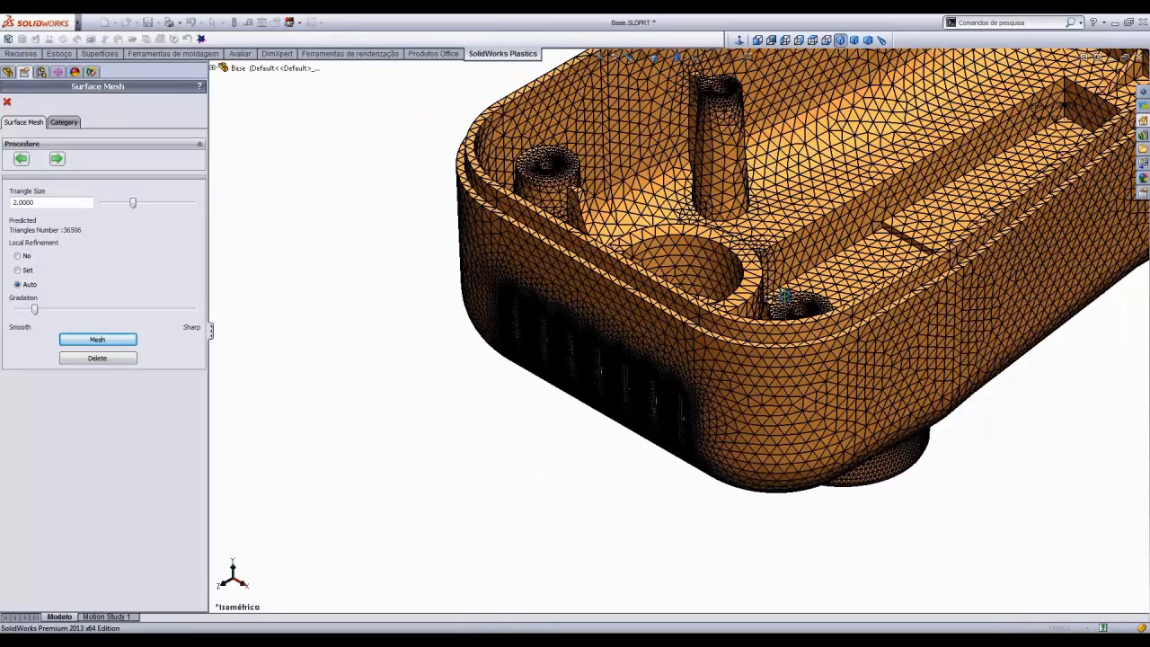
{"action": "middle_click_drag", "start_coordinate": [785, 296], "coordinate": [706, 413]}
{"action": "scroll", "coordinate": [708, 411], "scroll_direction": "up", "scroll_amount": 5}
{"action": "scroll", "coordinate": [961, 349], "scroll_direction": "down", "scroll_amount": 5}
{"action": "scroll", "coordinate": [961, 351], "scroll_direction": "up", "scroll_amount": 5}
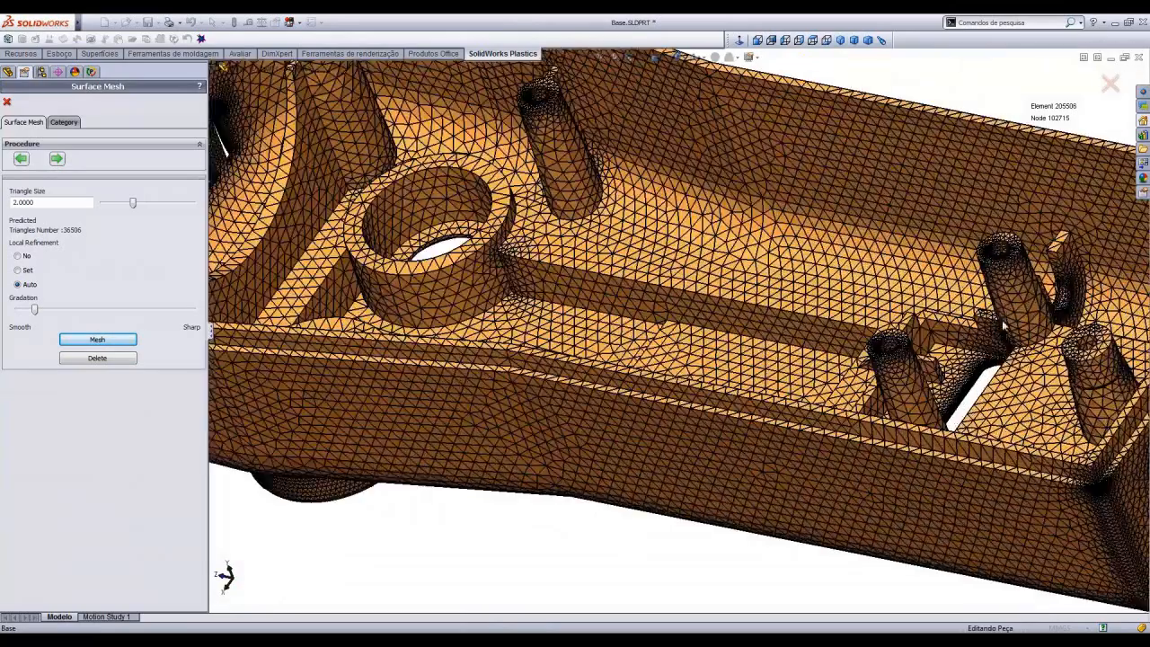
{"action": "middle_click_drag", "start_coordinate": [966, 369], "coordinate": [908, 334]}
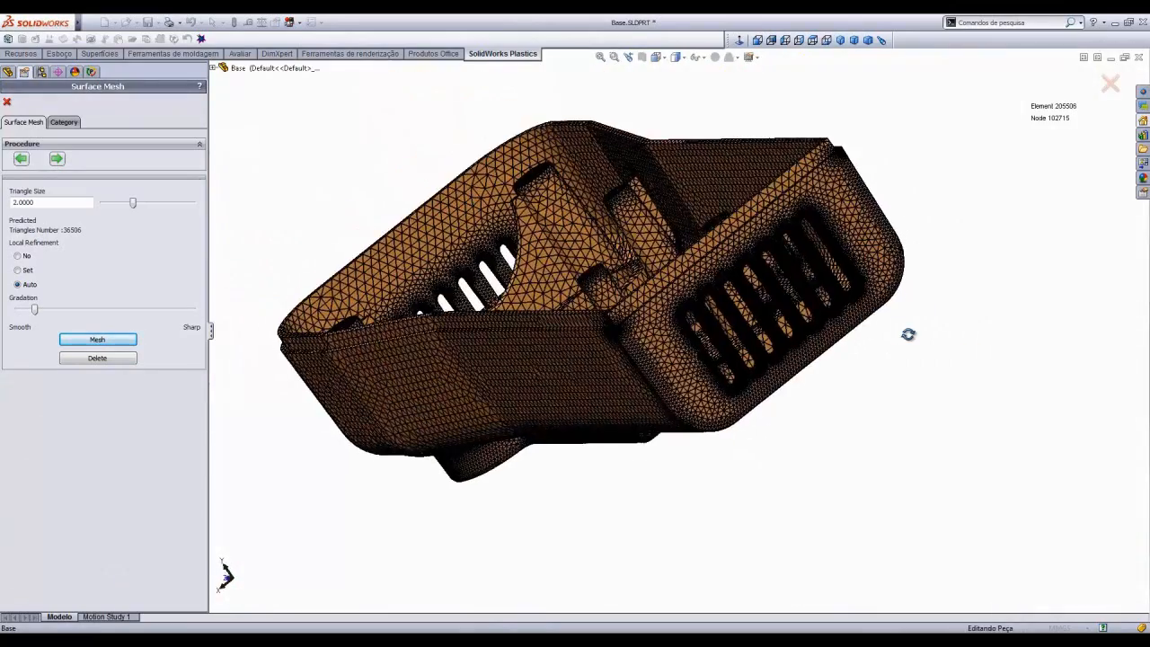
{"action": "left_click", "coordinate": [841, 42]}
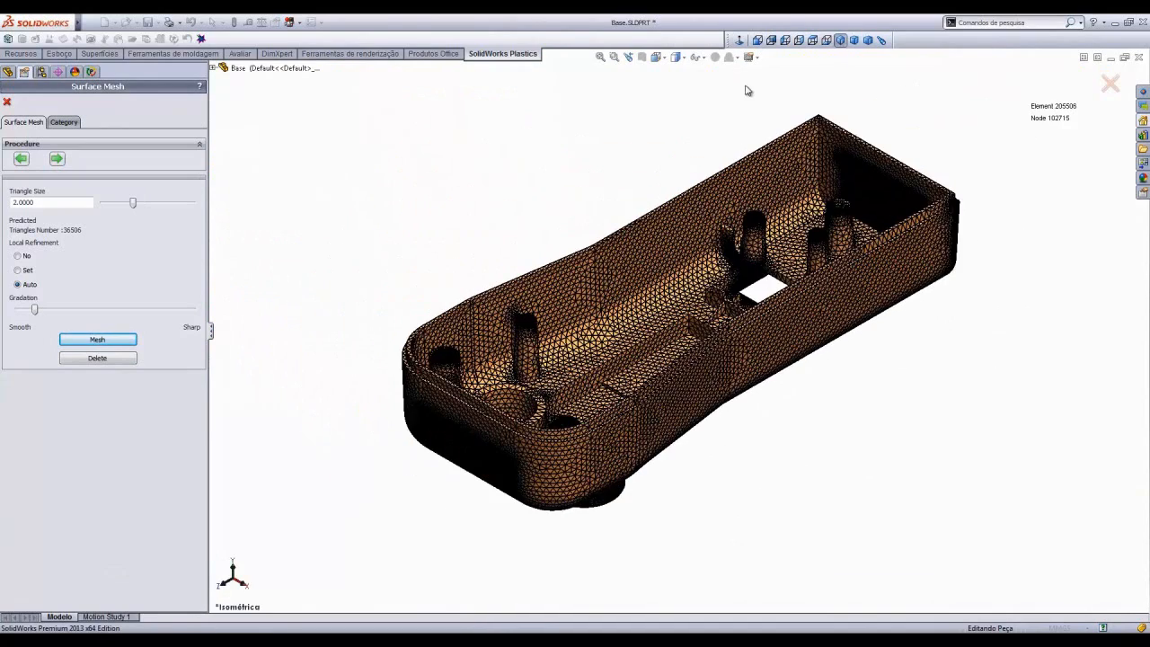
{"action": "left_click", "coordinate": [675, 57]}
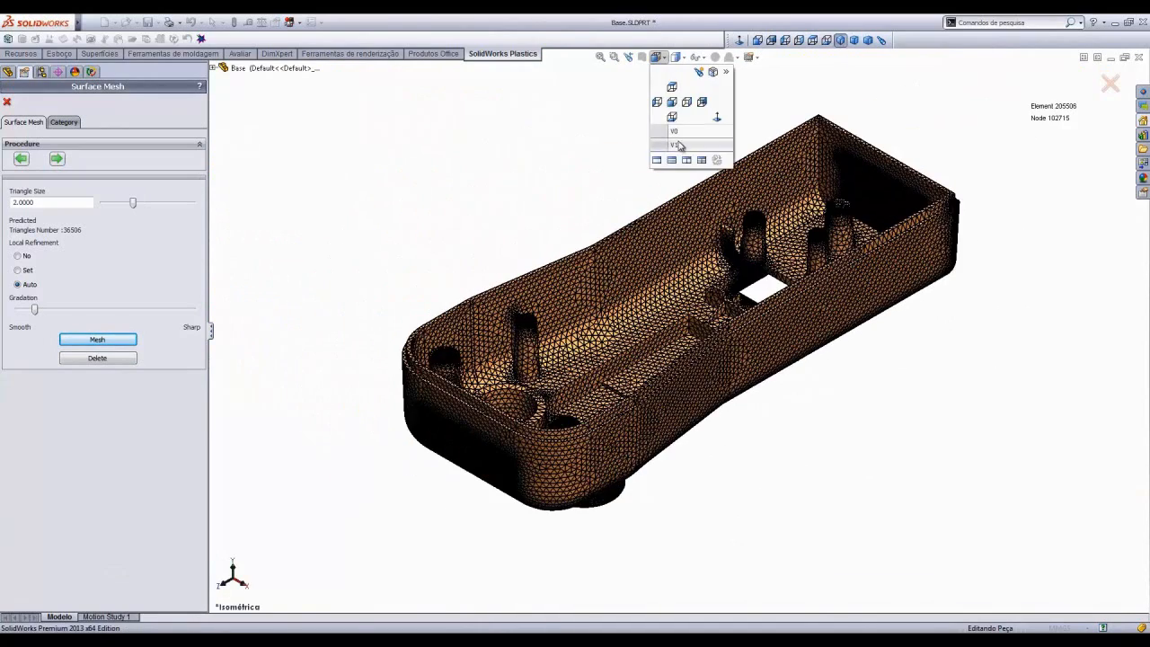
{"action": "left_click", "coordinate": [679, 148]}
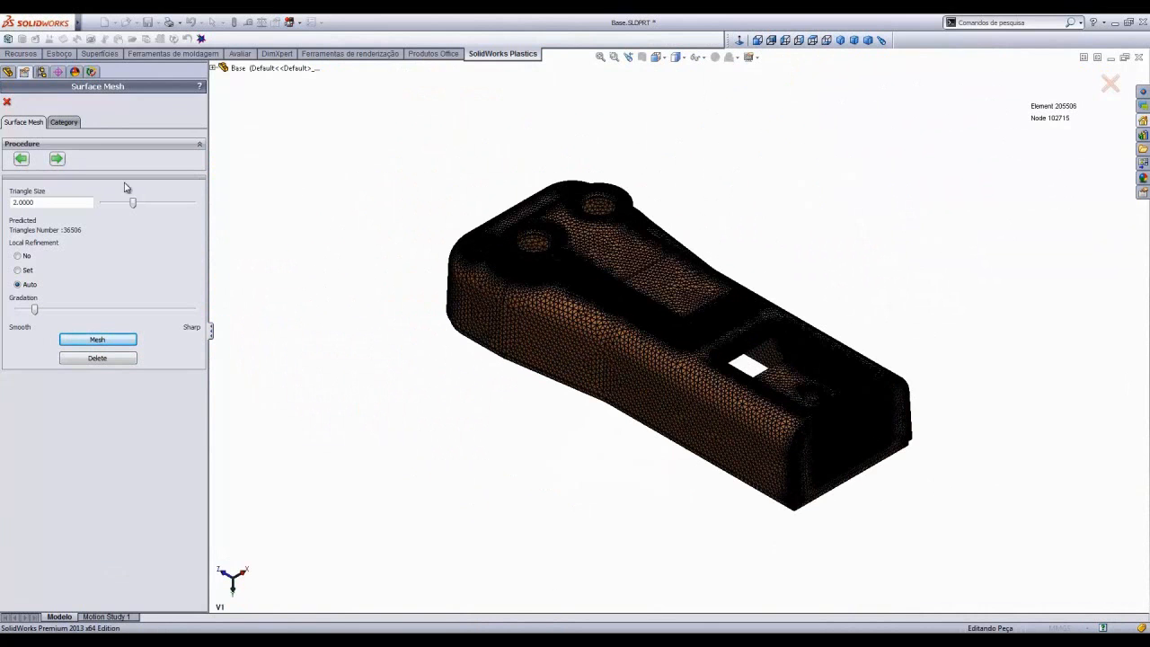
- Close the surface mesh panel and open the Polymer material database, browsing it by company
{"action": "left_click", "coordinate": [7, 102]}
{"action": "double_click", "coordinate": [51, 162]}
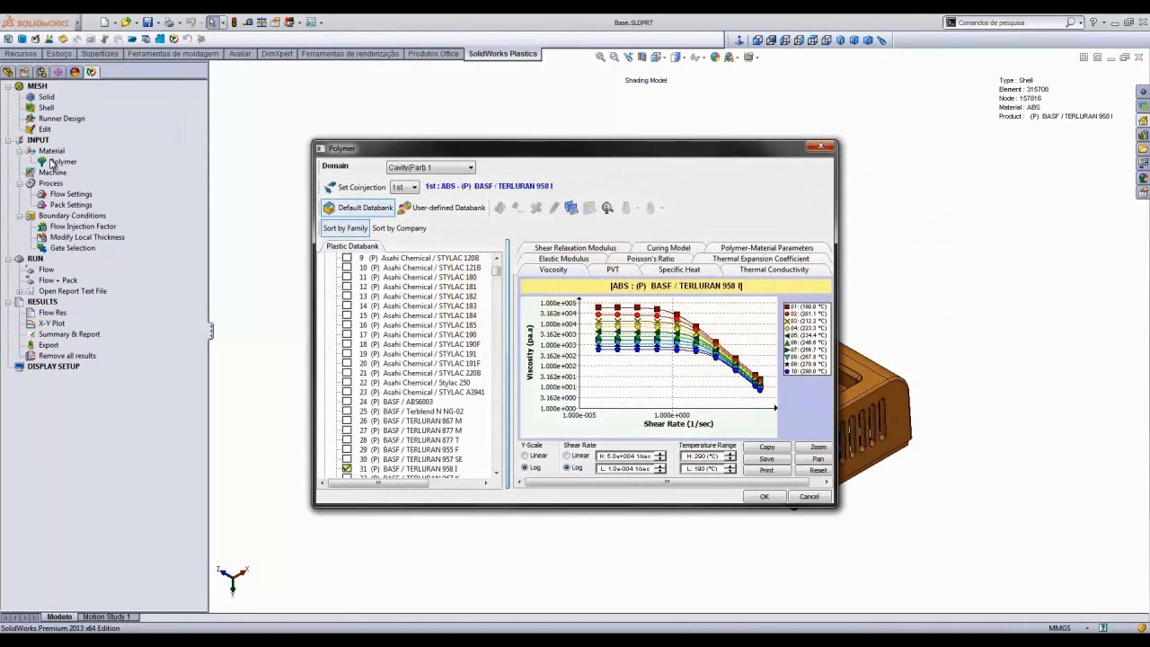
{"action": "left_click", "coordinate": [398, 228]}
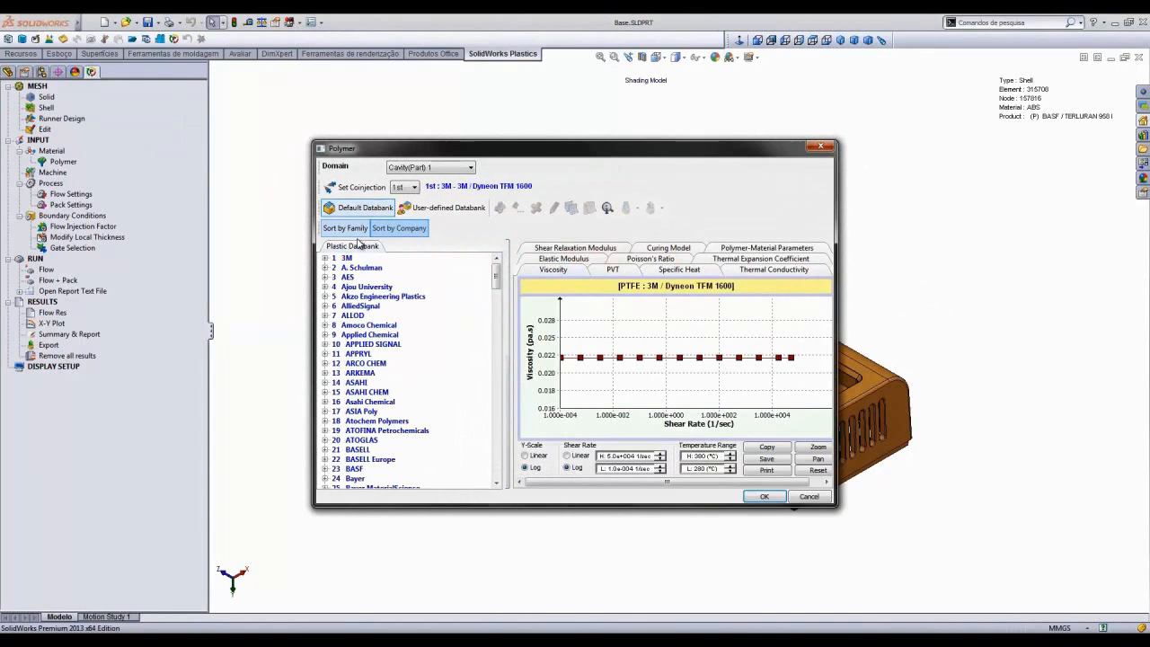
{"action": "mouse_move", "coordinate": [496, 277]}
{"action": "left_mouse_down"}
{"action": "mouse_move", "coordinate": [500, 465]}
{"action": "mouse_move", "coordinate": [499, 269]}
{"action": "left_mouse_up"}
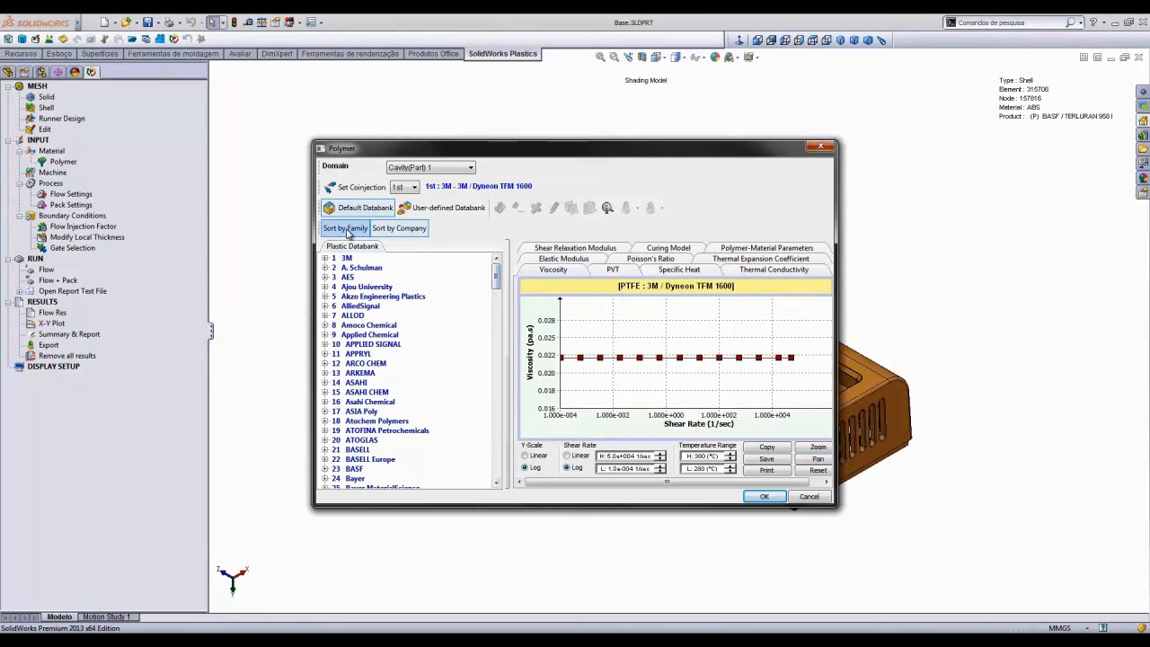
- Sort the polymer database by family and expand the ABS family
{"action": "left_click", "coordinate": [347, 229]}
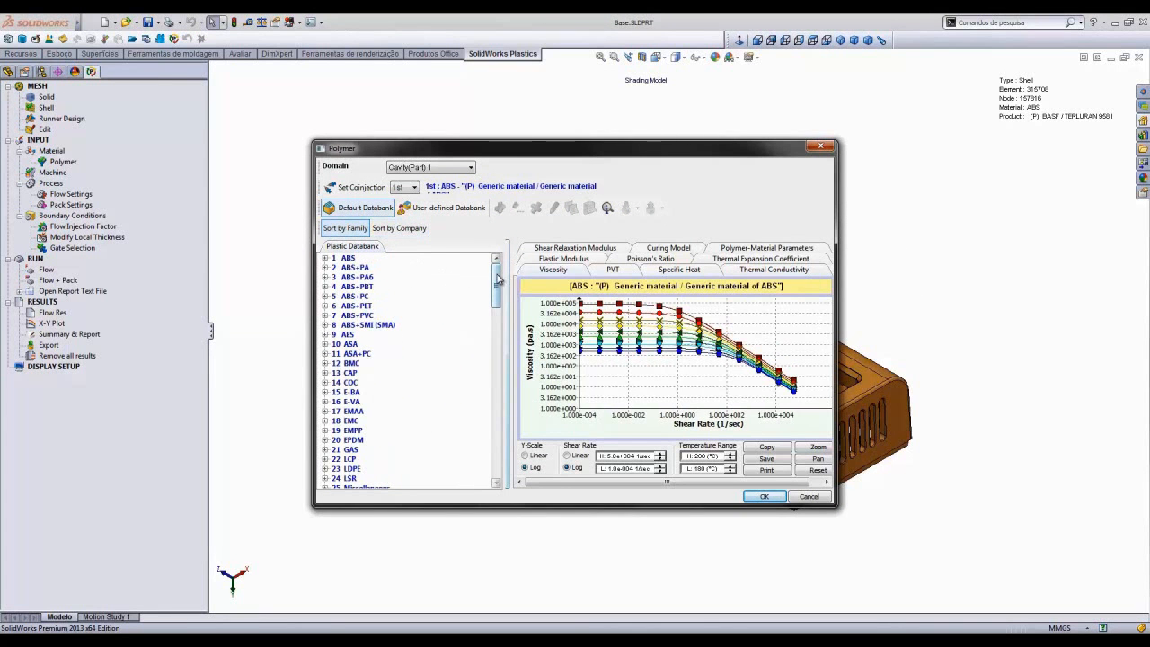
{"action": "mouse_move", "coordinate": [499, 281]}
{"action": "left_mouse_down"}
{"action": "mouse_move", "coordinate": [516, 437]}
{"action": "mouse_move", "coordinate": [499, 271]}
{"action": "left_mouse_up"}
{"action": "left_click", "coordinate": [328, 260]}
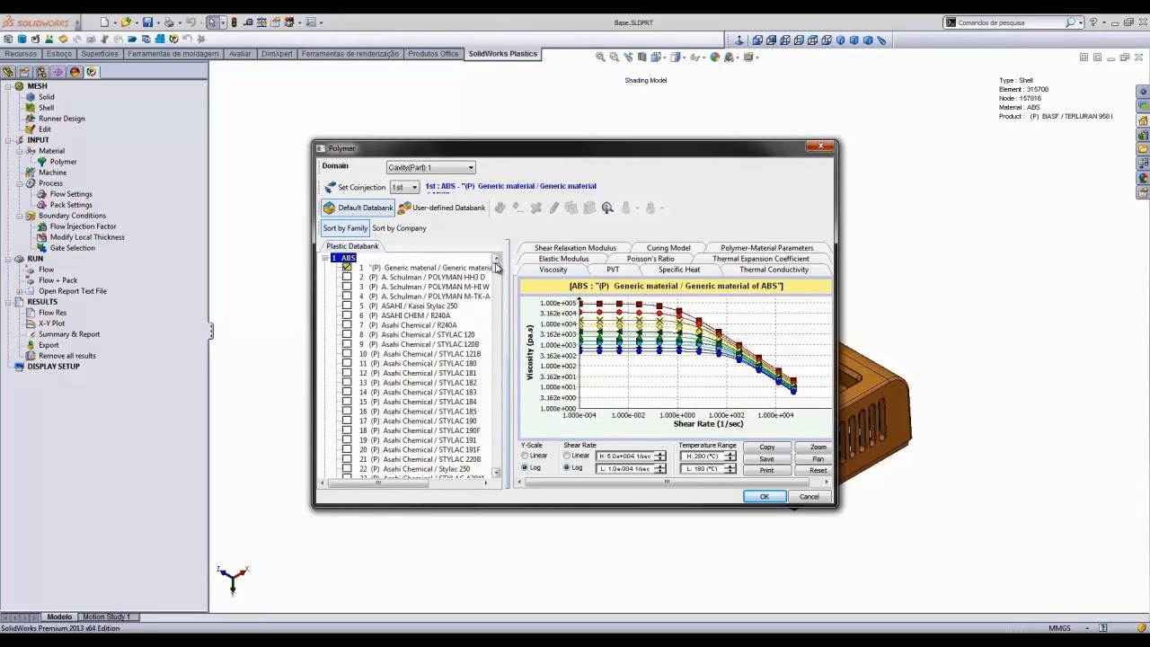
{"action": "mouse_move", "coordinate": [500, 269]}
{"action": "left_mouse_down"}
{"action": "mouse_move", "coordinate": [503, 336]}
{"action": "mouse_move", "coordinate": [503, 262]}
{"action": "left_mouse_up"}
- Search the polymer database for Terluran 958 and select the BASF / TERLURAN 958 I material
{"action": "left_click", "coordinate": [612, 209]}
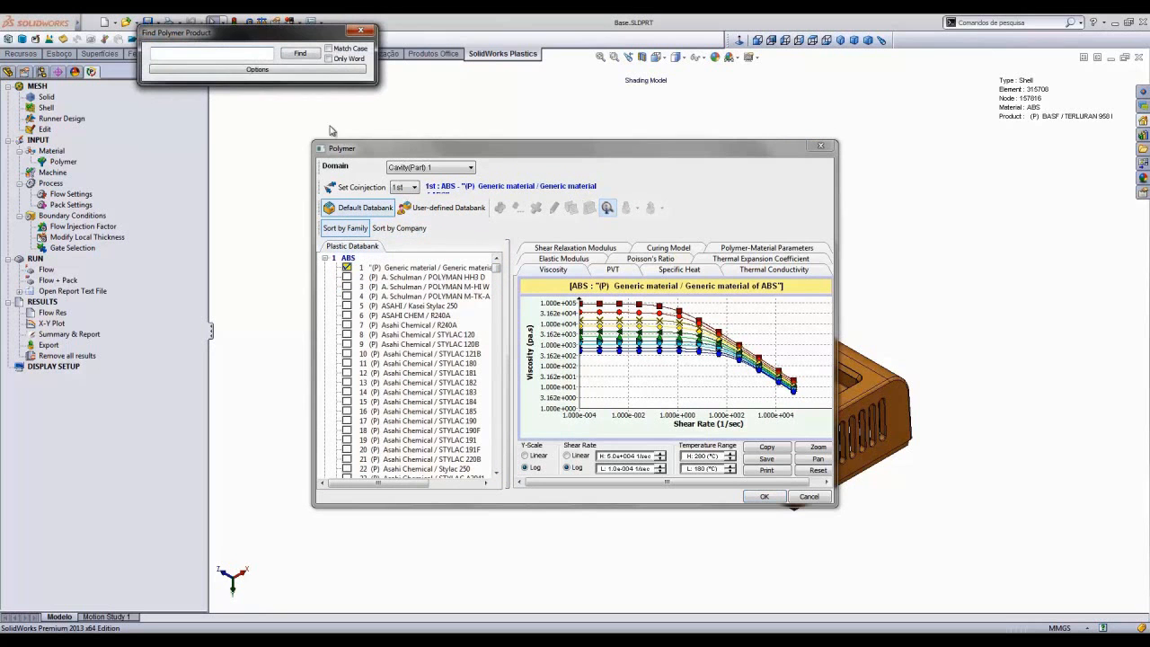
{"action": "type", "text": "Te"}
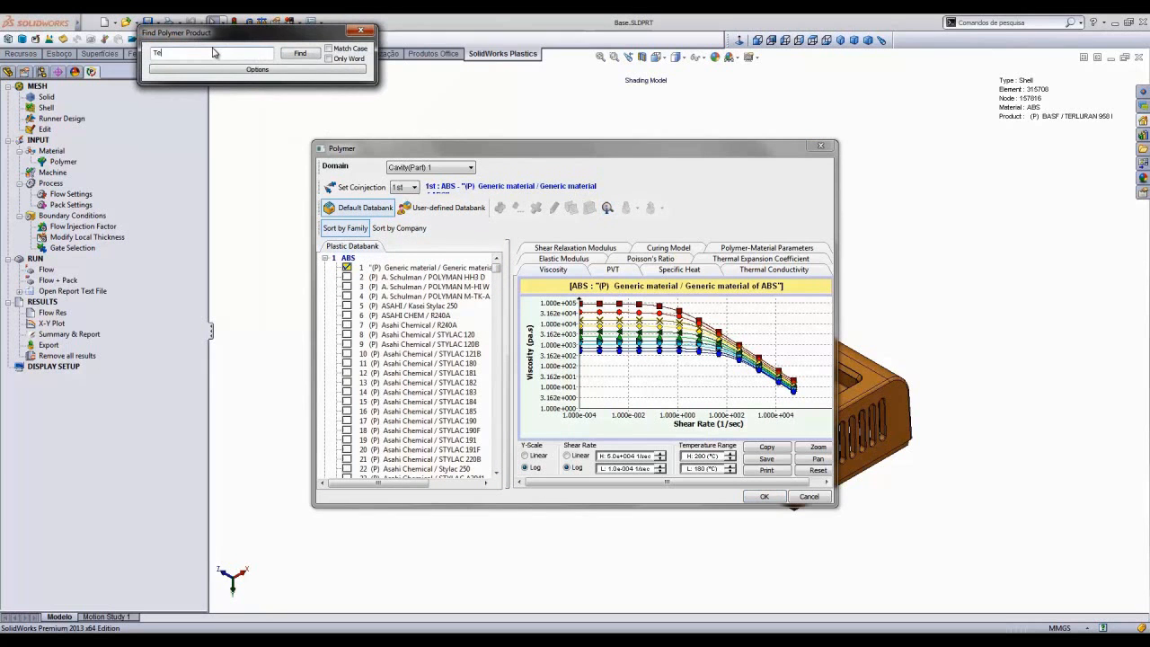
{"action": "type", "text": "rluran 958"}
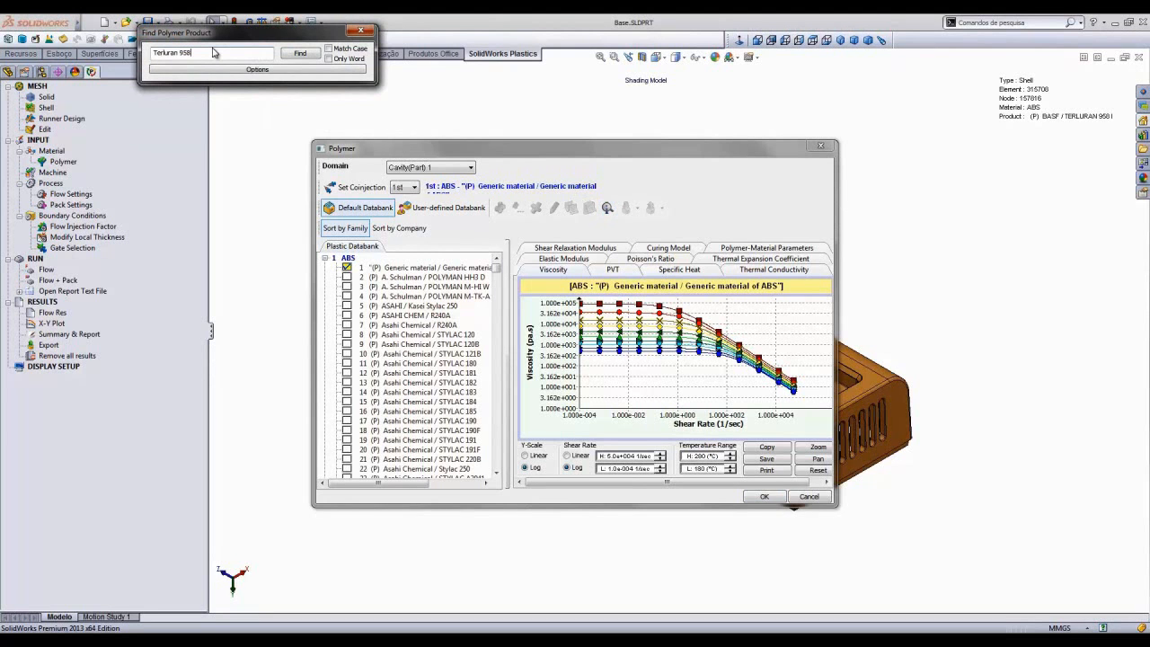
{"action": "left_click", "coordinate": [301, 55]}
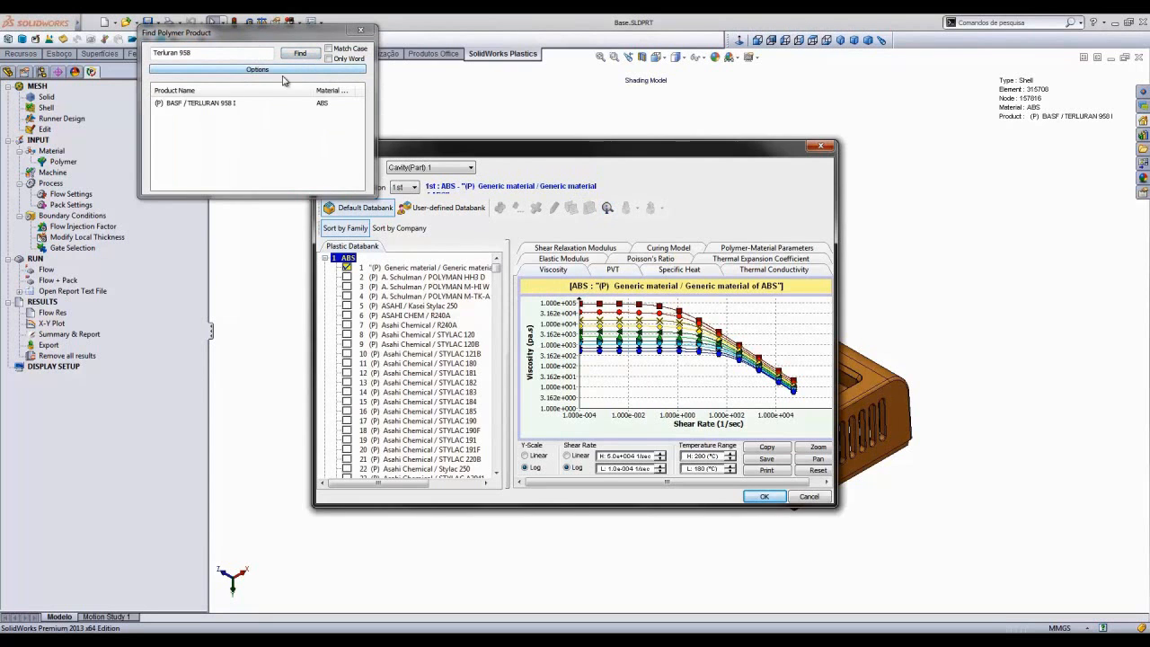
{"action": "left_click", "coordinate": [192, 105]}
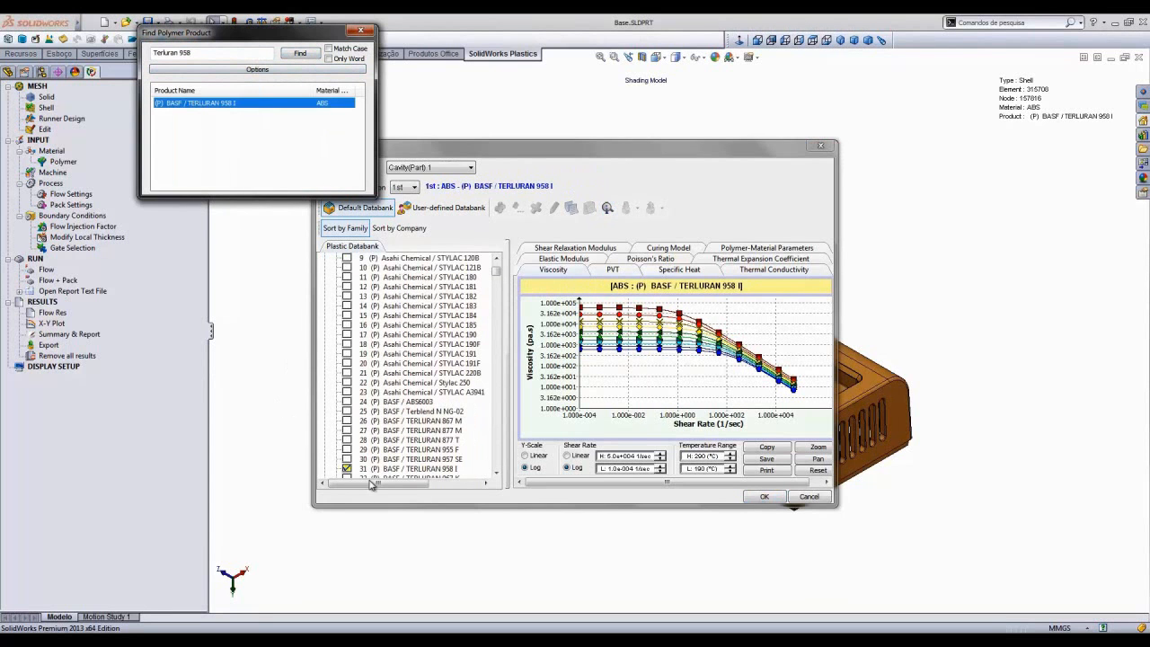
{"action": "left_click", "coordinate": [360, 31]}
- Review the selected polymer's material parameters, viscosity, PVT and specific heat data, and confirm the polymer choice
{"action": "left_click_drag", "start_coordinate": [549, 514], "coordinate": [551, 595]}
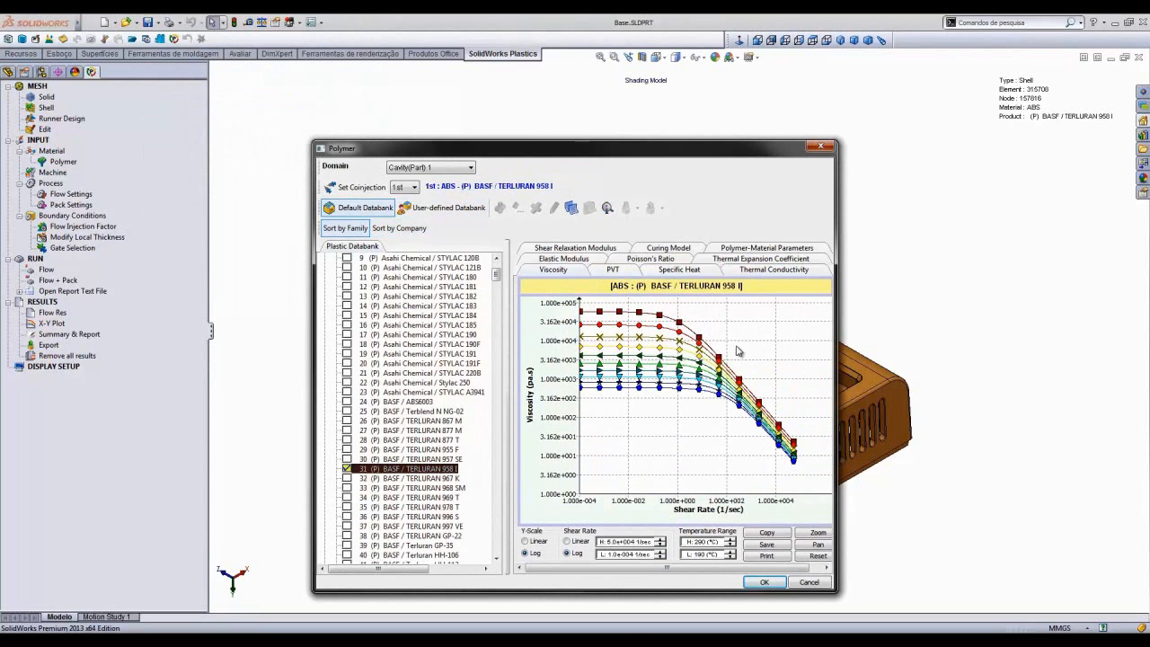
{"action": "left_click", "coordinate": [773, 249]}
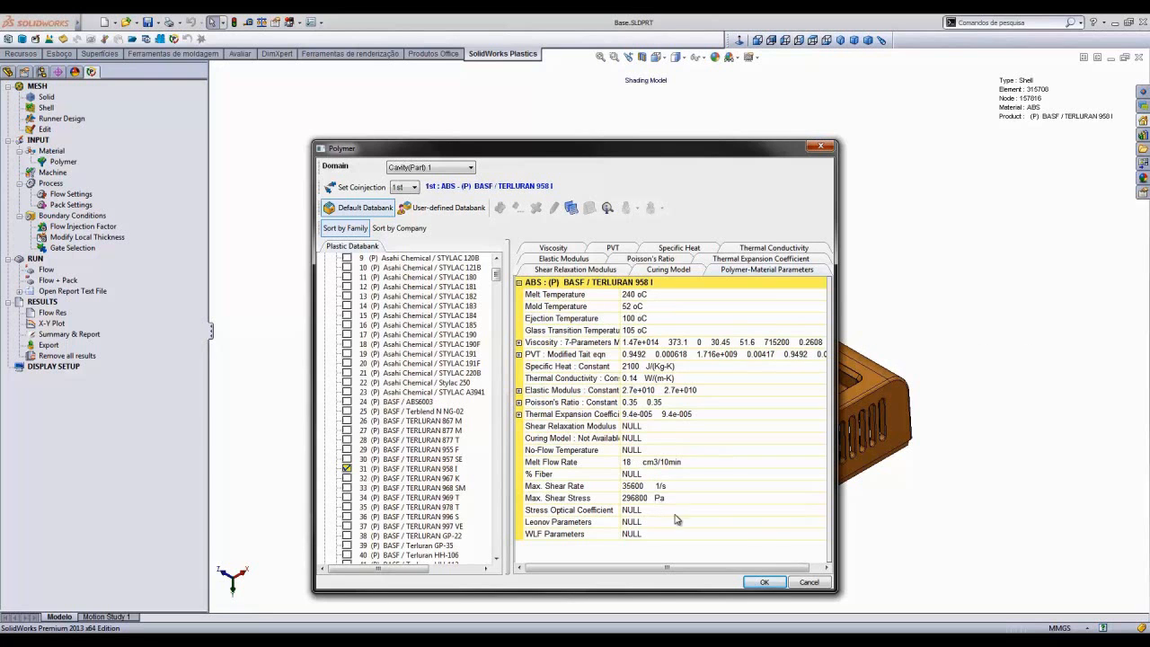
{"action": "left_click", "coordinate": [559, 250]}
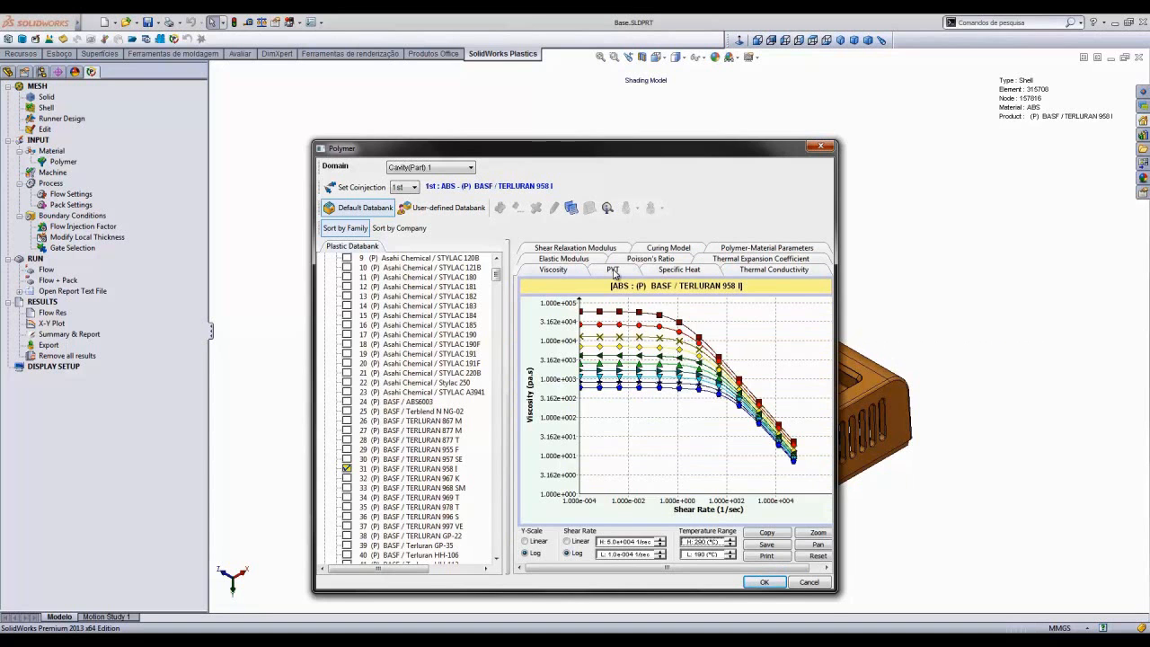
{"action": "left_click", "coordinate": [614, 272]}
{"action": "left_click", "coordinate": [684, 271]}
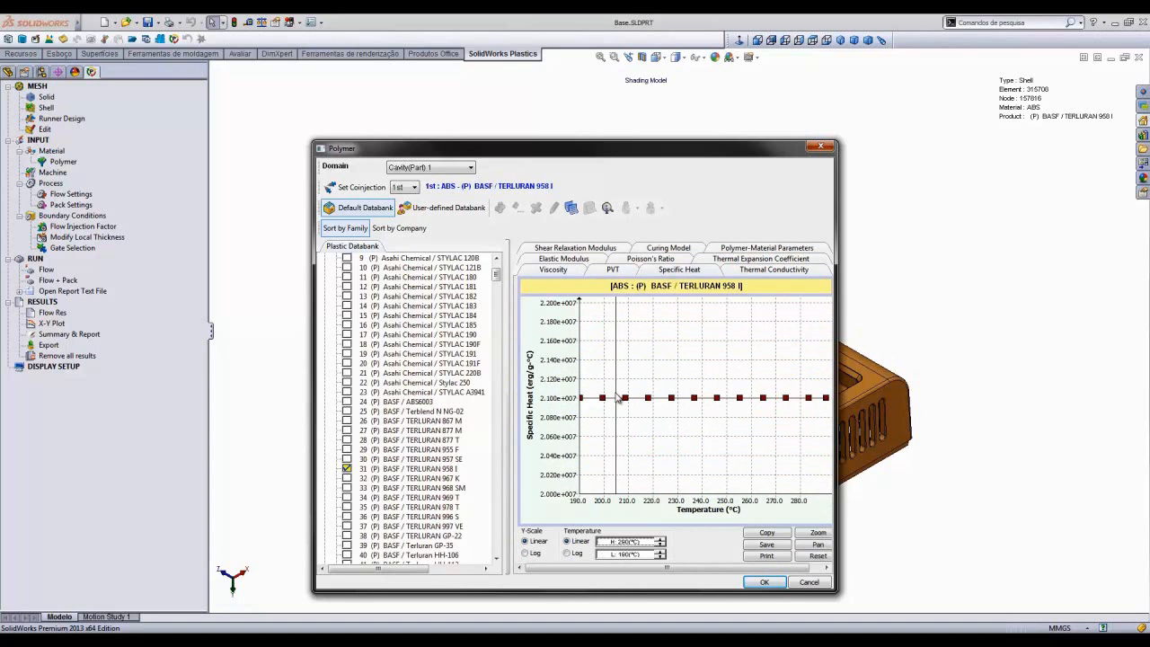
{"action": "left_click", "coordinate": [763, 582]}
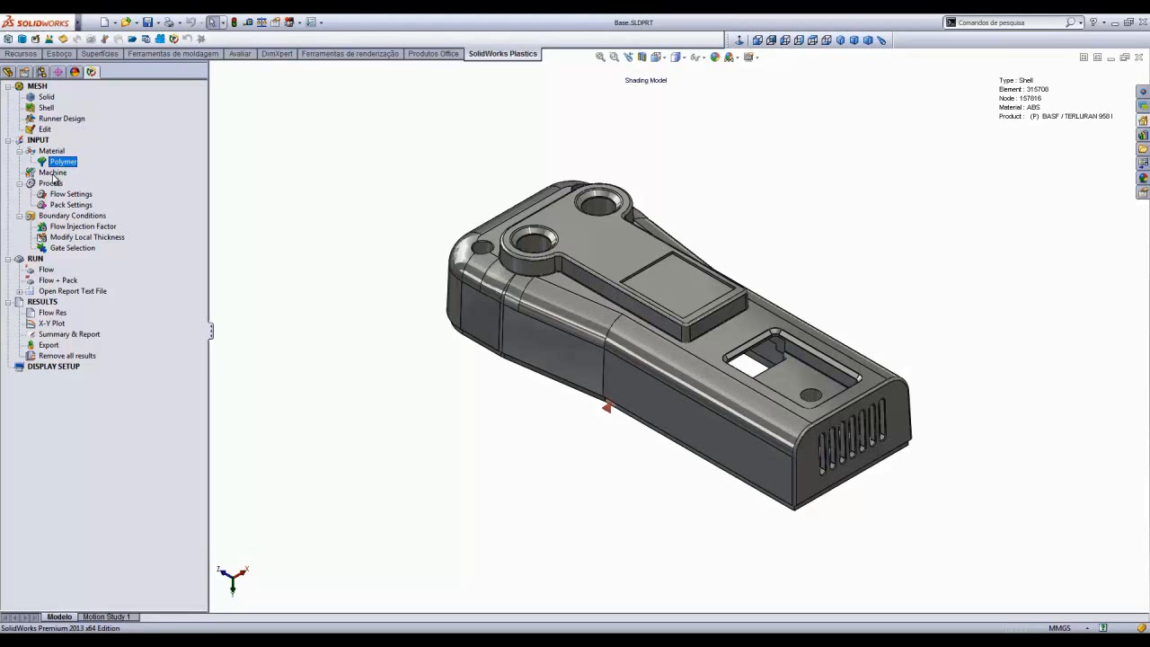
- Open the injection machine database and search it for romi
{"action": "double_click", "coordinate": [52, 174]}
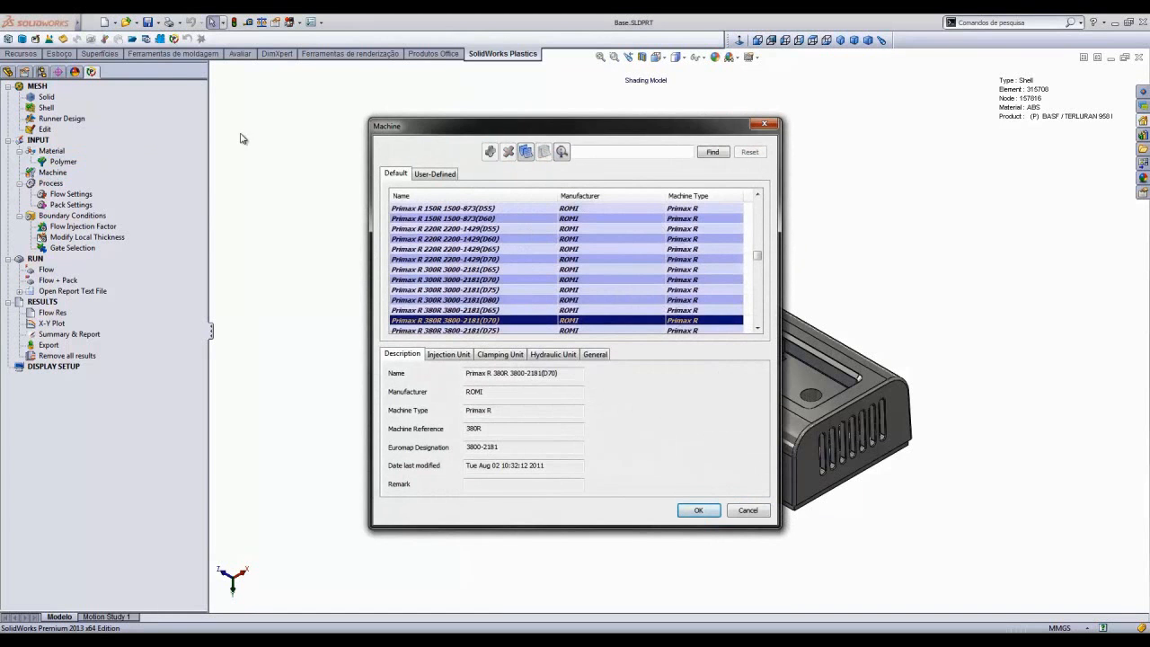
{"action": "left_click_drag", "start_coordinate": [760, 258], "coordinate": [768, 203]}
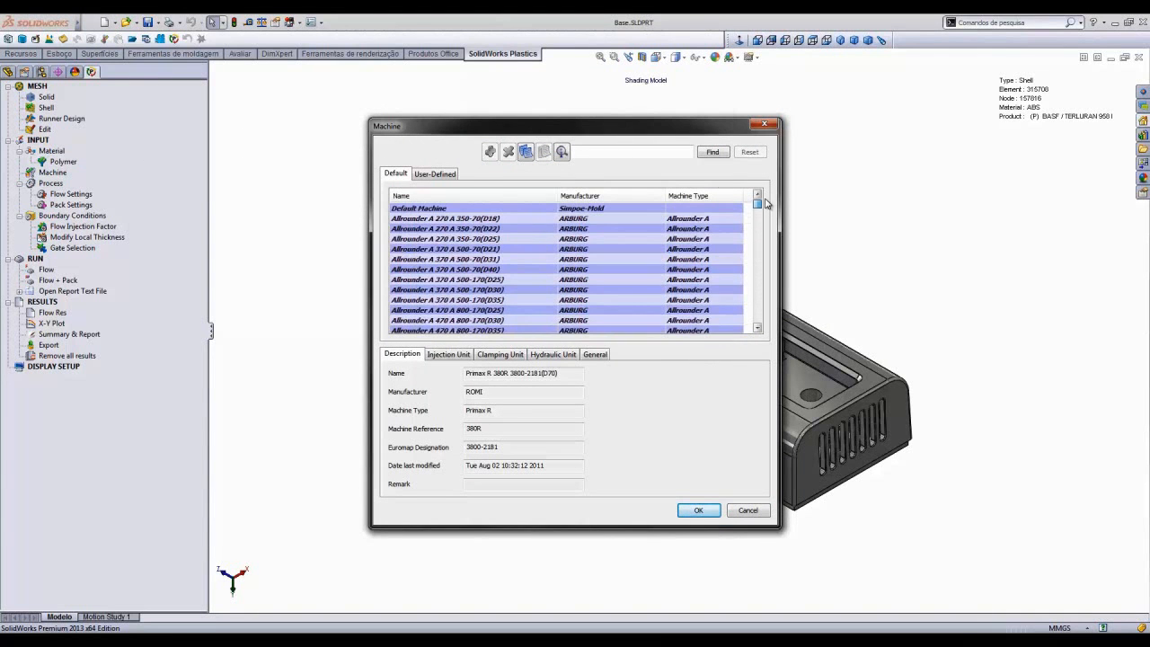
{"action": "left_click", "coordinate": [628, 153]}
{"action": "type", "text": "romi"}
{"action": "left_click", "coordinate": [714, 153]}
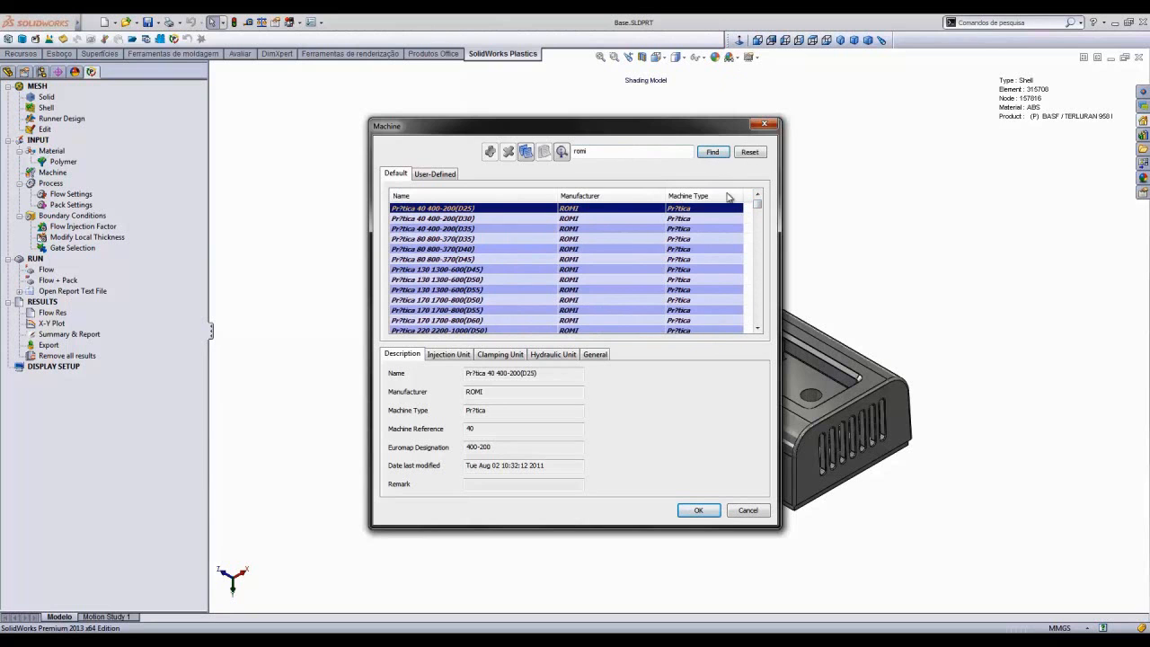
- Select the ROMI Primax R 380R 3800-2181(D70) machine, review its injection unit data, and confirm it
{"action": "left_click", "coordinate": [430, 270]}
{"action": "scroll", "coordinate": [429, 273], "scroll_direction": "down", "scroll_amount": 3}
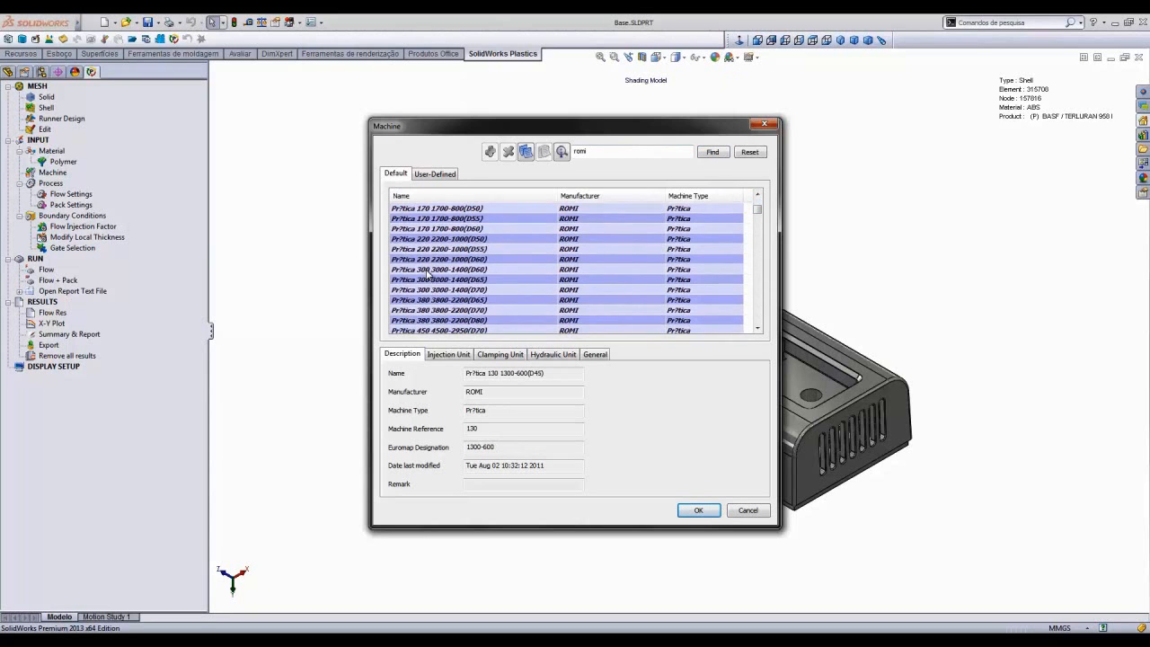
{"action": "scroll", "coordinate": [436, 279], "scroll_direction": "down", "scroll_amount": 5}
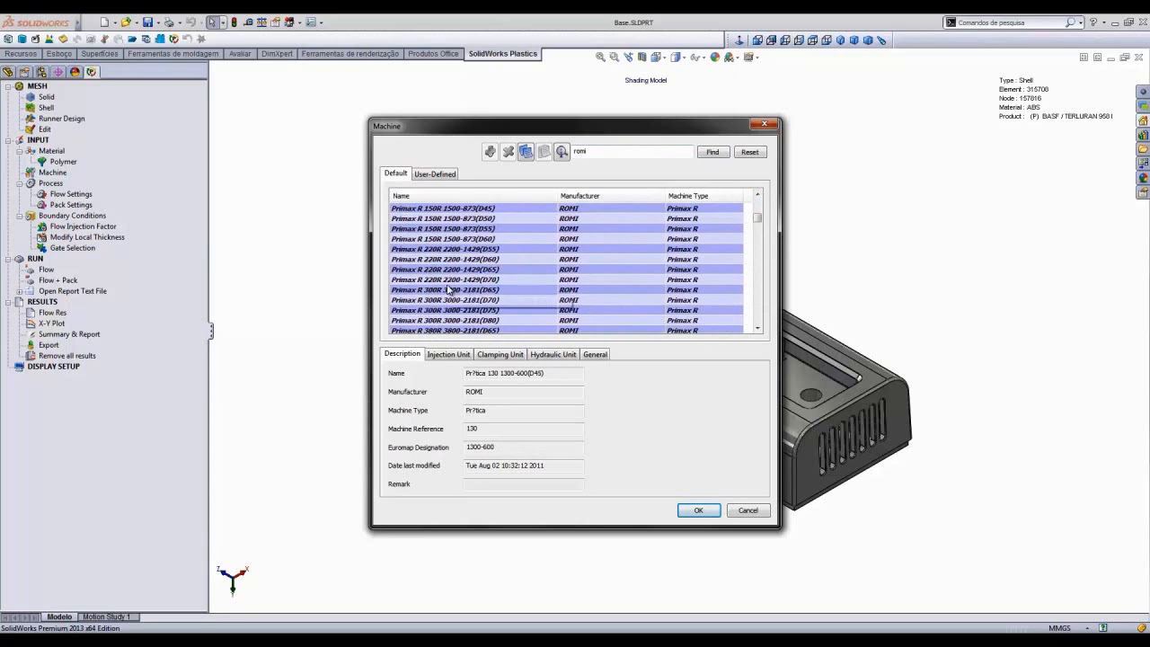
{"action": "scroll", "coordinate": [448, 289], "scroll_direction": "down", "scroll_amount": 1}
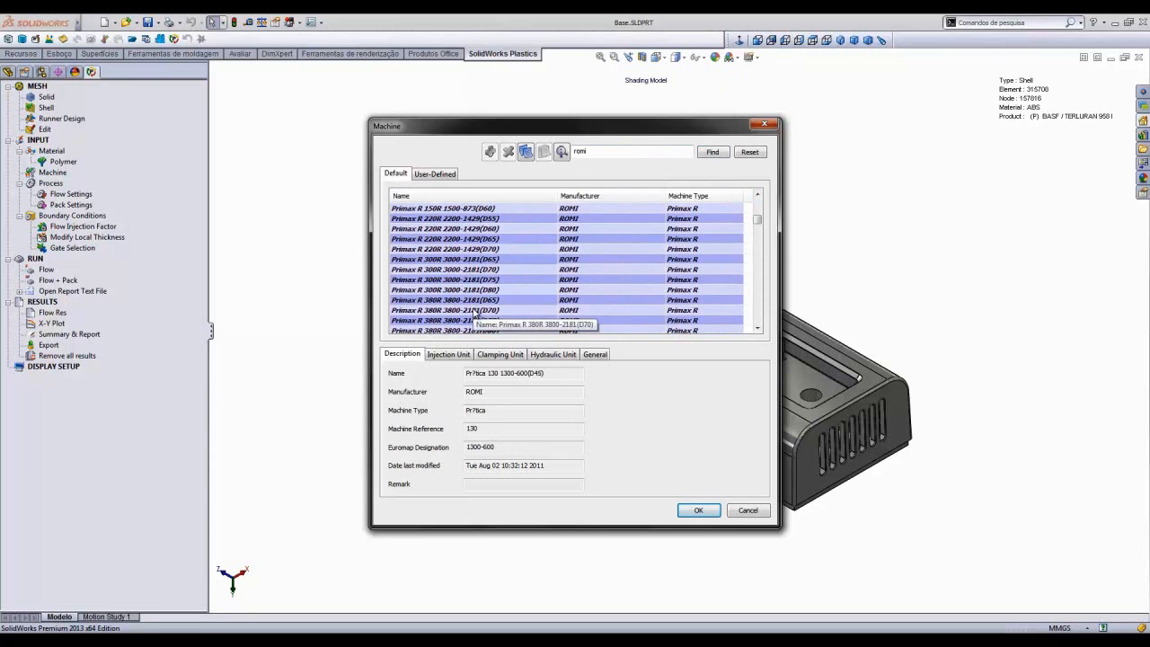
{"action": "left_click", "coordinate": [476, 311]}
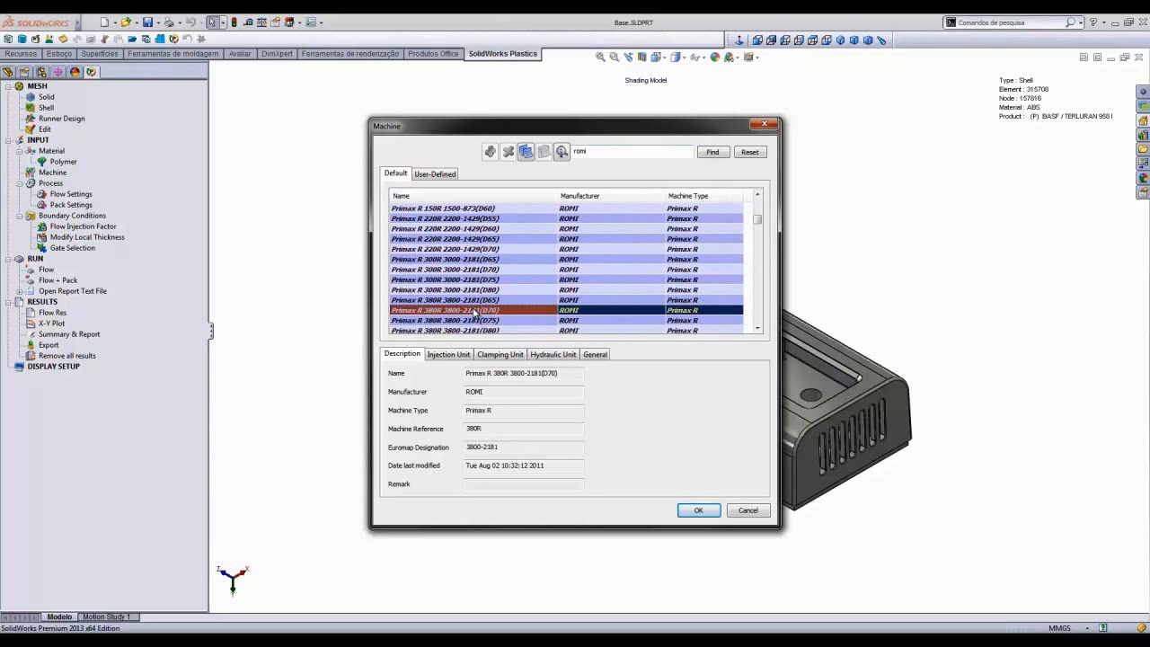
{"action": "left_click", "coordinate": [441, 356]}
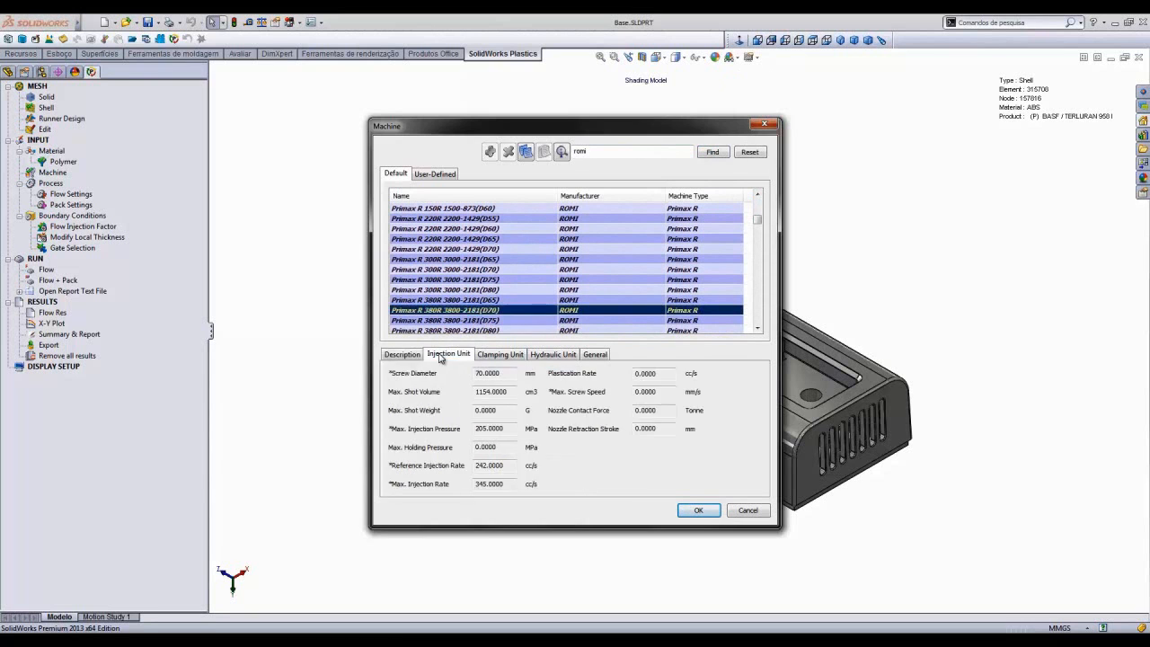
{"action": "left_click", "coordinate": [700, 510]}
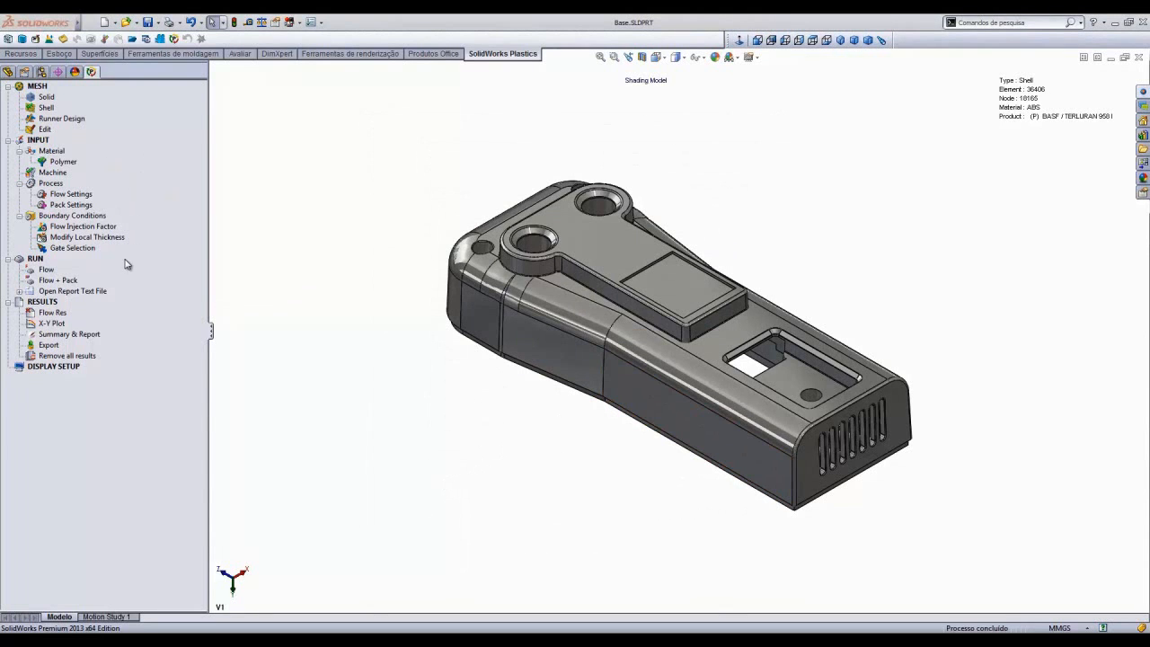
- Add a 4 mm gate at the preset gate node on the housing's side wall
{"action": "left_click", "coordinate": [63, 251]}
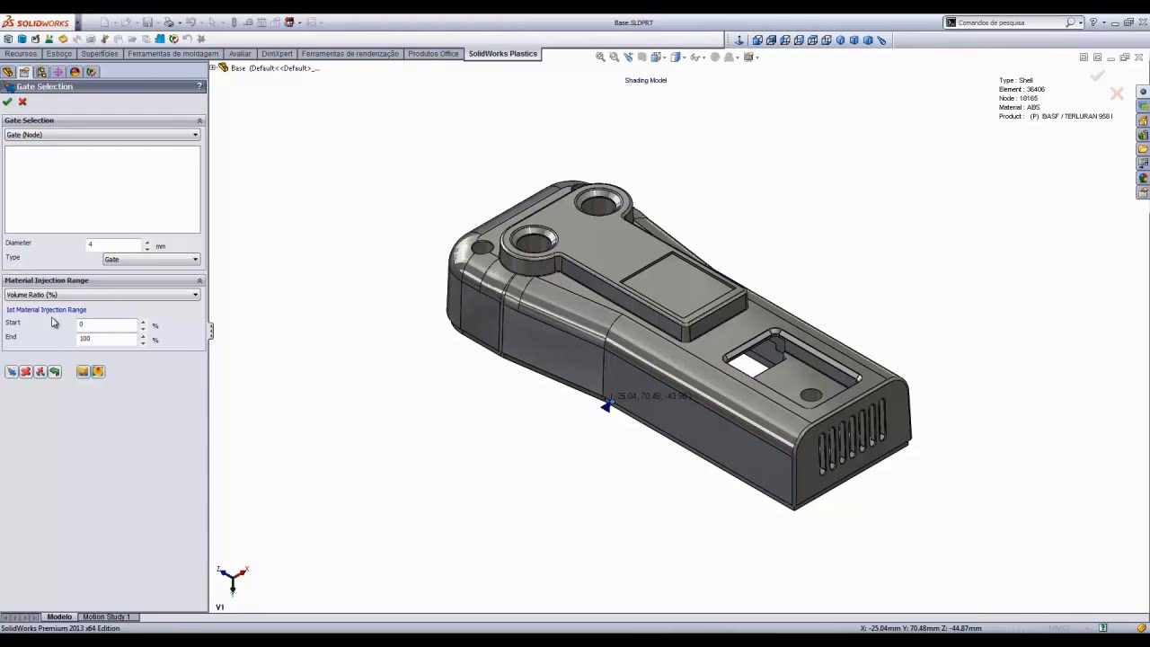
{"action": "left_click", "coordinate": [12, 371]}
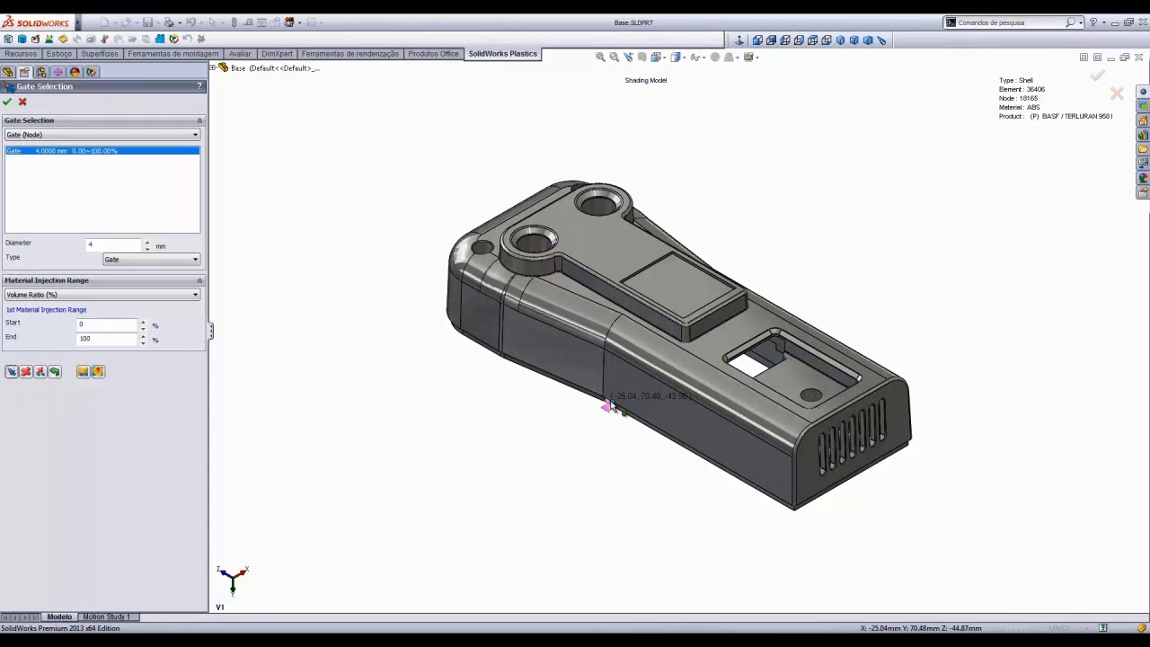
{"action": "key", "text": "Return"}
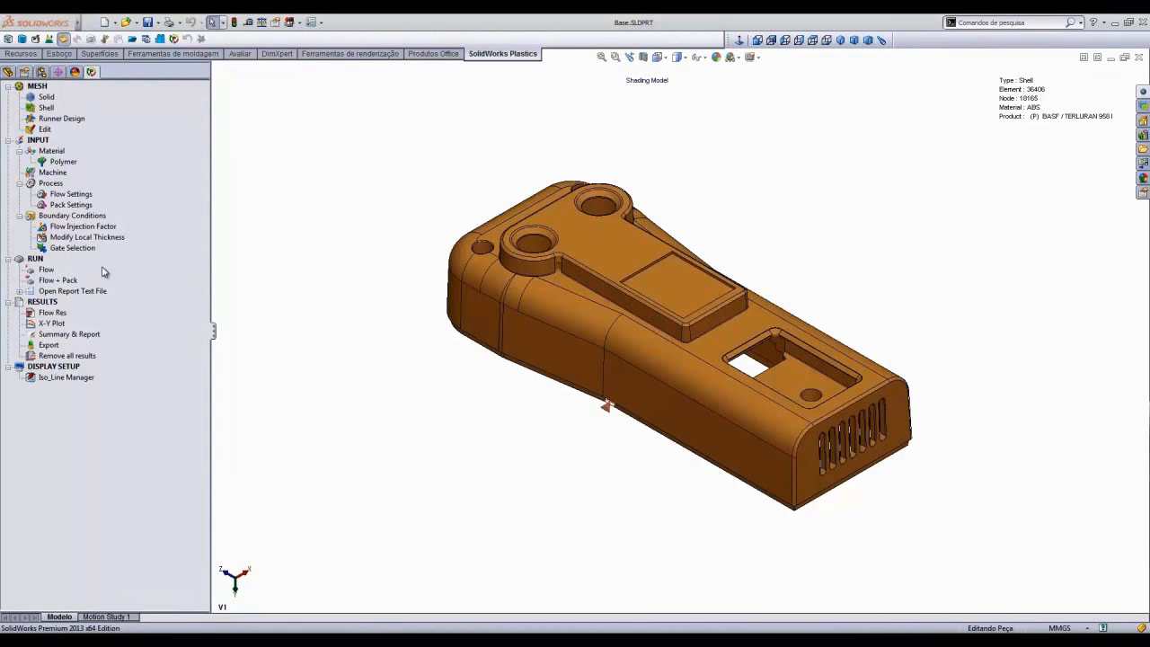
- Run the Flow analysis, replacing the existing flow results, and expand the analysis log
{"action": "double_click", "coordinate": [50, 273]}
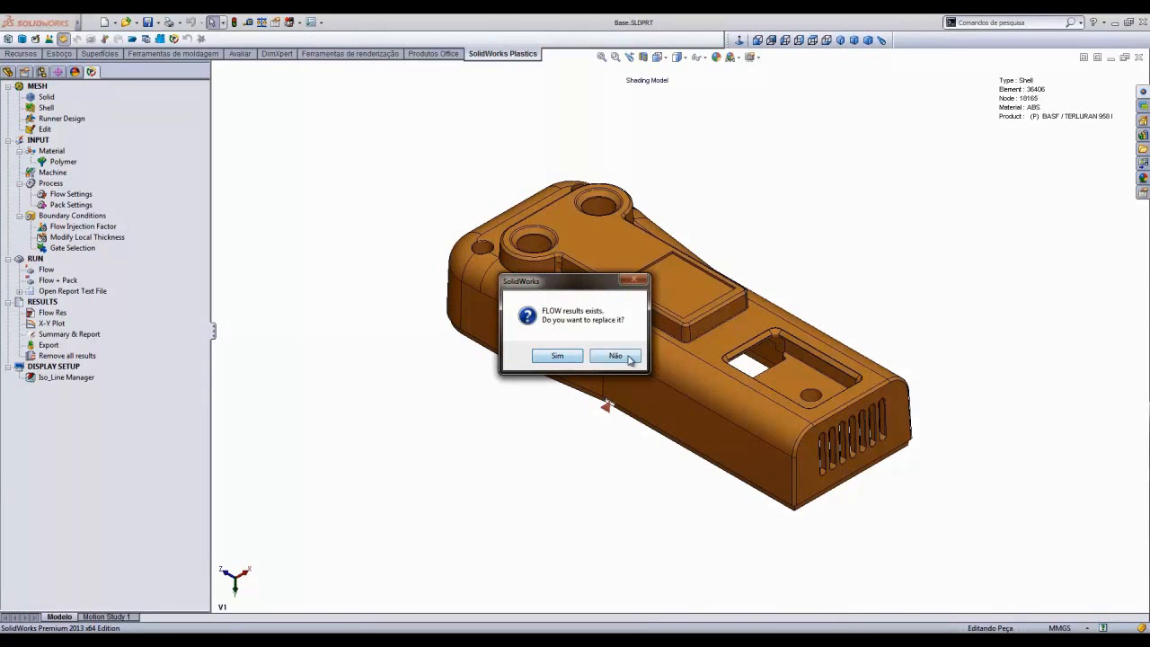
{"action": "left_click", "coordinate": [558, 356]}
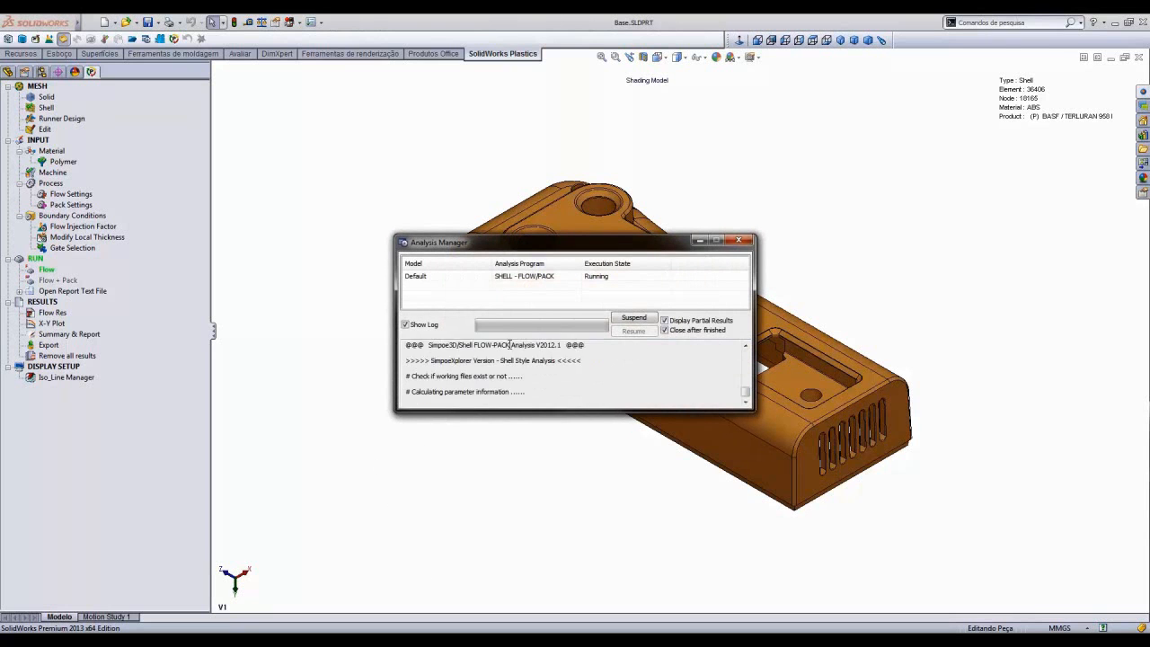
{"action": "left_click_drag", "start_coordinate": [527, 410], "coordinate": [508, 582]}
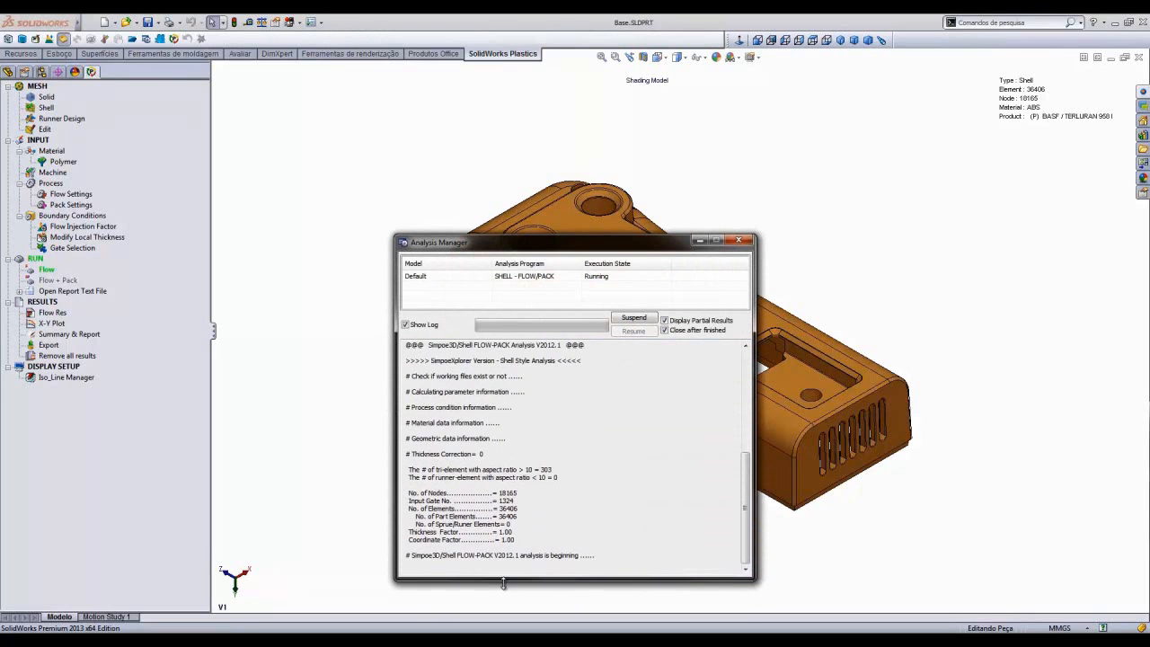
{"action": "left_click_drag", "start_coordinate": [613, 246], "coordinate": [469, 216]}
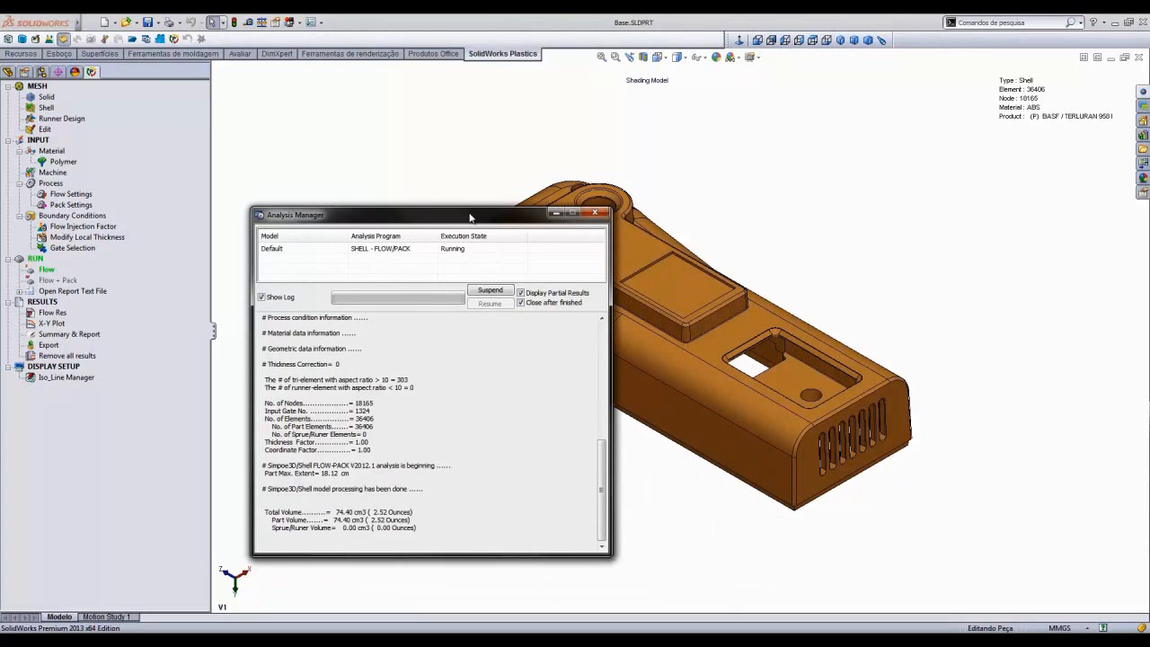
- Suspend the running analysis and terminate the process
{"action": "left_click", "coordinate": [495, 293]}
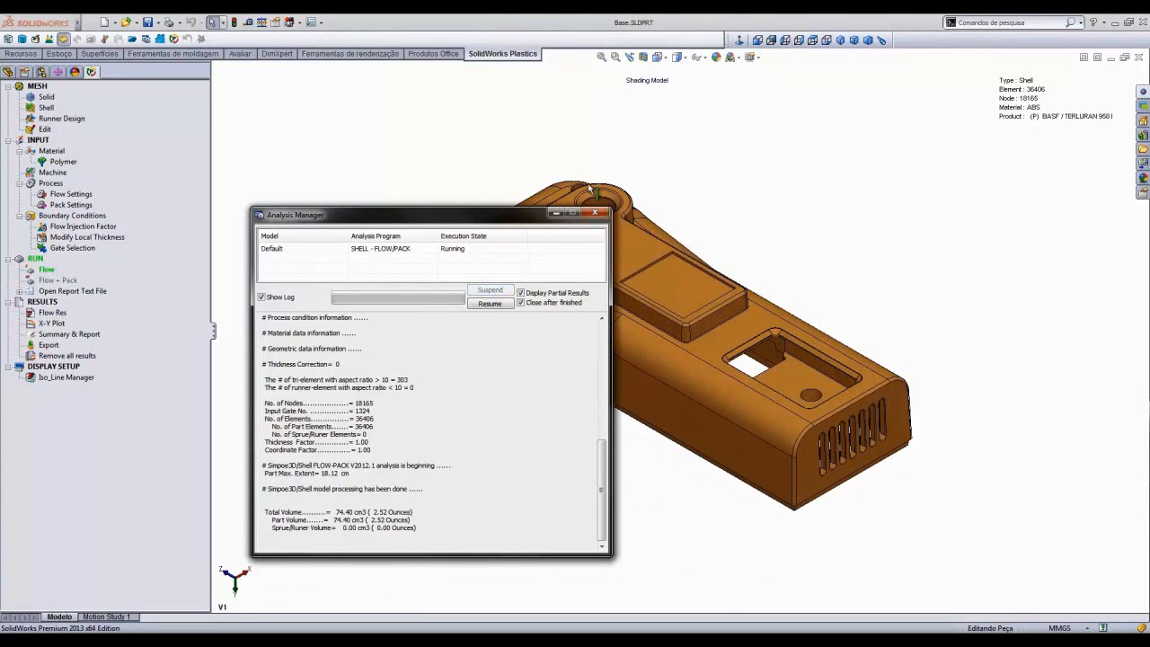
{"action": "left_click", "coordinate": [599, 214]}
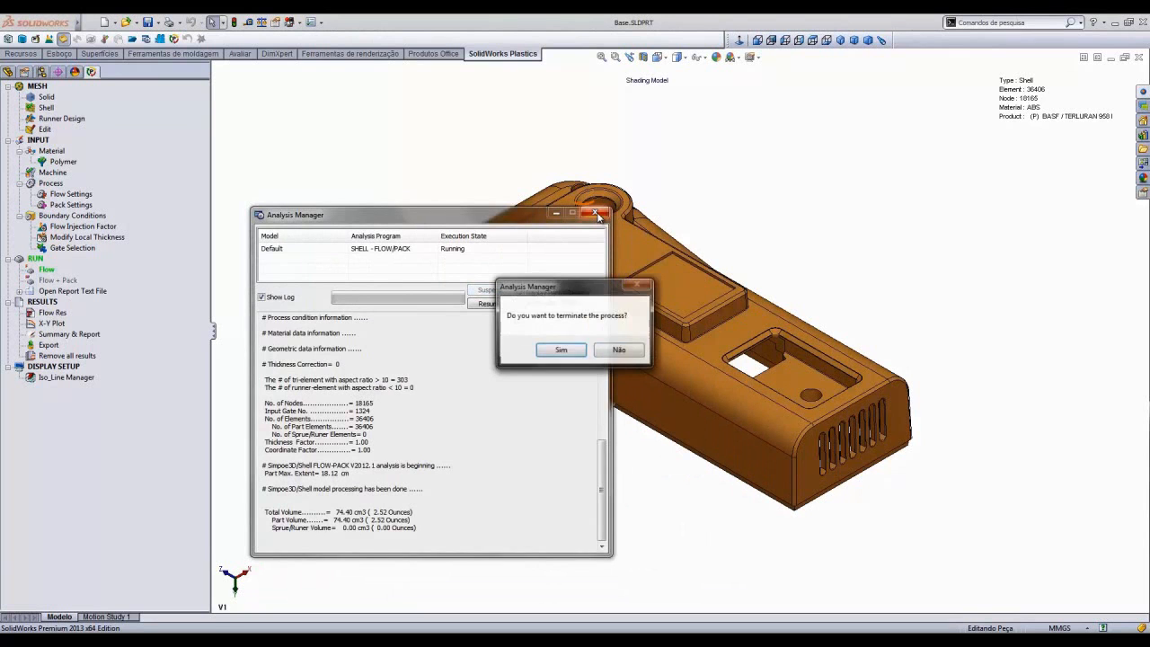
{"action": "left_click", "coordinate": [563, 351]}
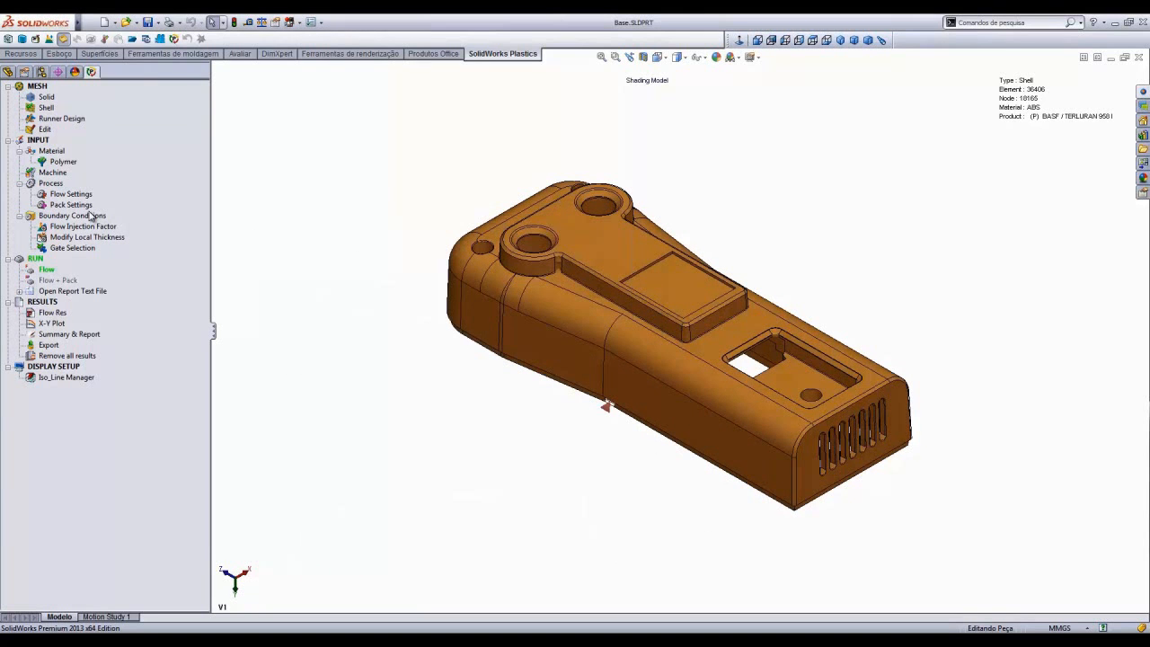
- Open the flow results showing Fill Time and play the filling animation
{"action": "left_click", "coordinate": [52, 315]}
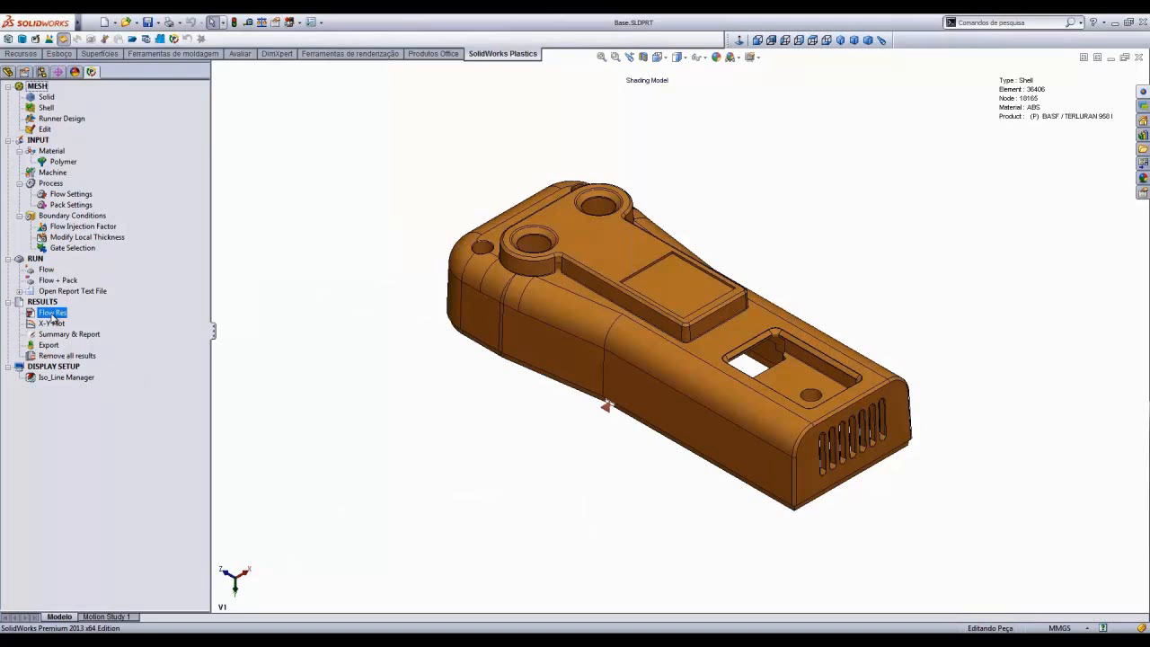
{"action": "double_click", "coordinate": [52, 314]}
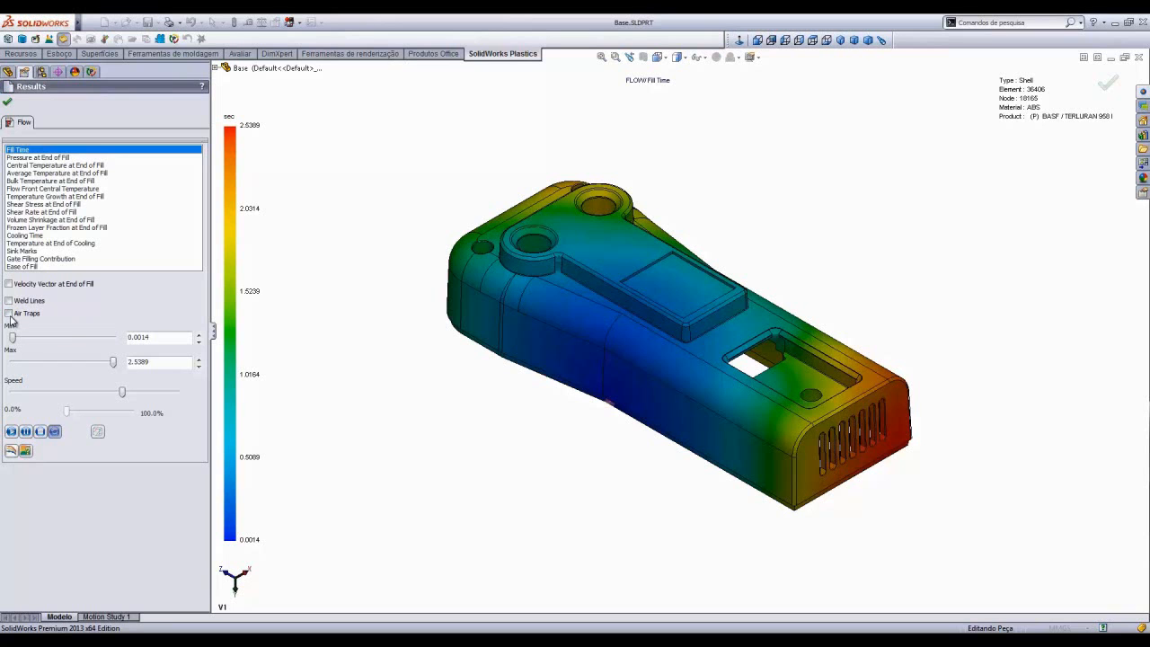
{"action": "left_click", "coordinate": [10, 431]}
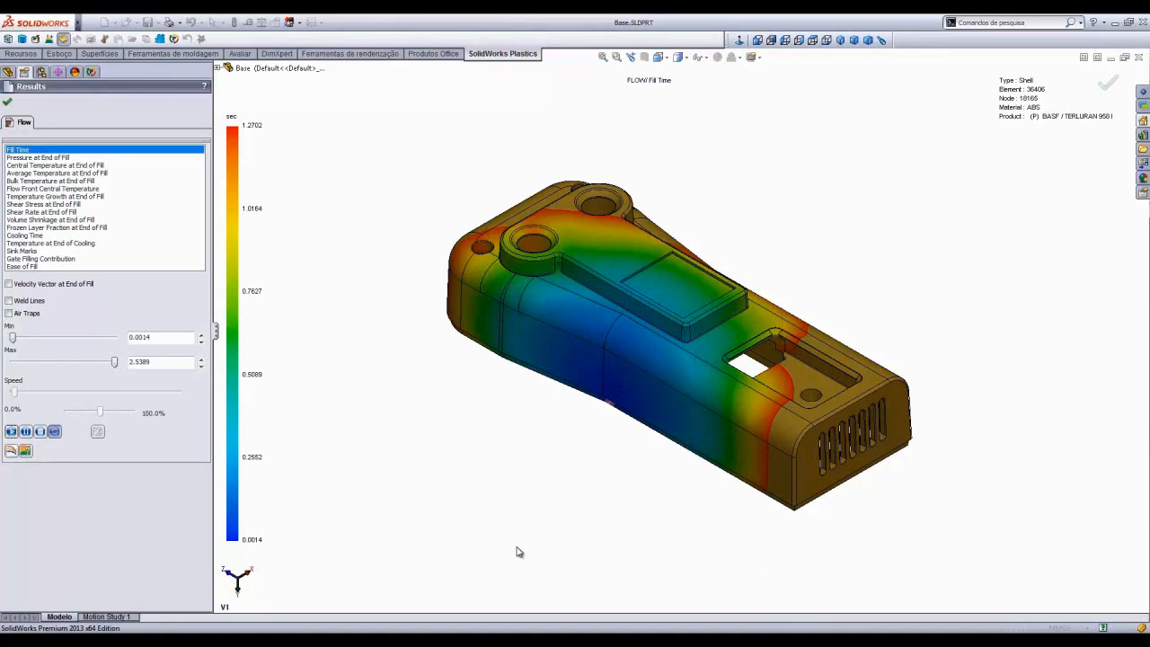
- Show the results in isometric view and switch the plot to Pressure at End of Fill
{"action": "key", "text": "Up"}
{"action": "key", "text": "Up"}
{"action": "key", "text": "Up"}
{"action": "key", "text": "Up"}
{"action": "key", "text": "Up"}
{"action": "key", "text": "Up"}
{"action": "key", "text": "Up"}
{"action": "key", "text": "Up"}
{"action": "key", "text": "Up"}
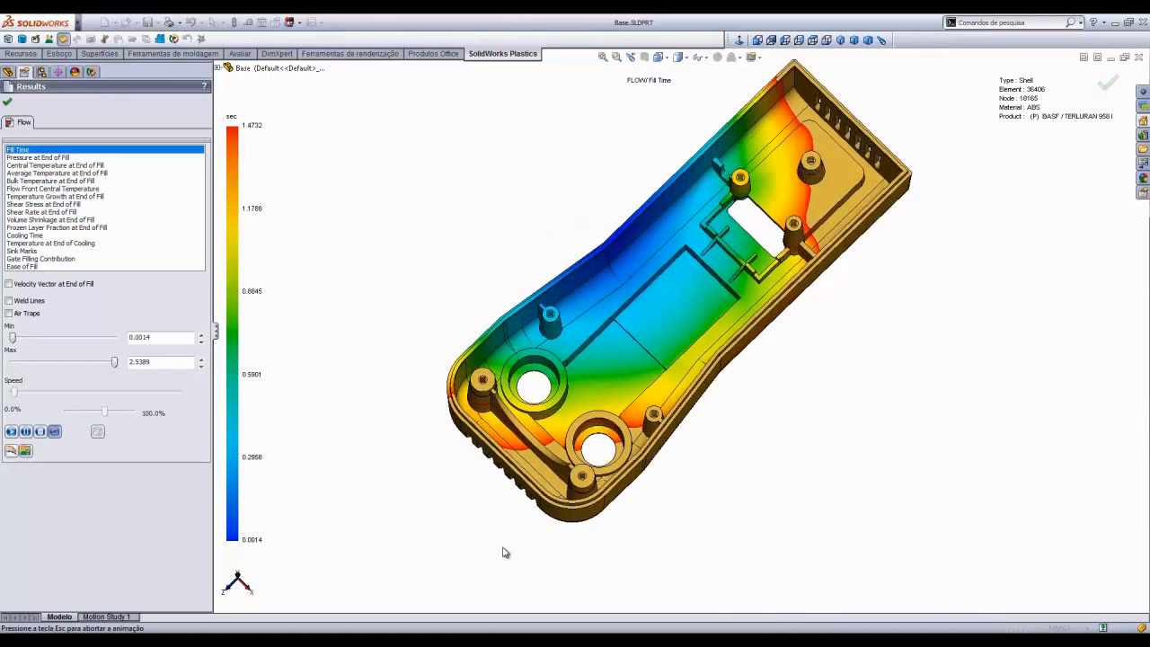
{"action": "key", "text": "ctrl+7"}
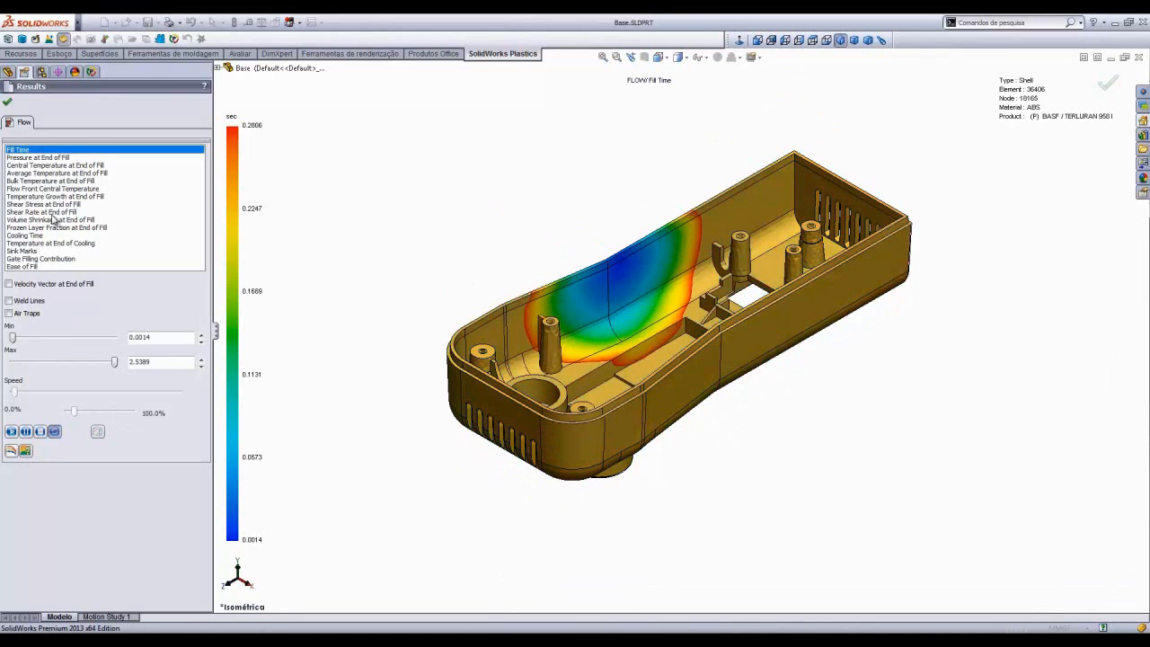
{"action": "left_click", "coordinate": [28, 158]}
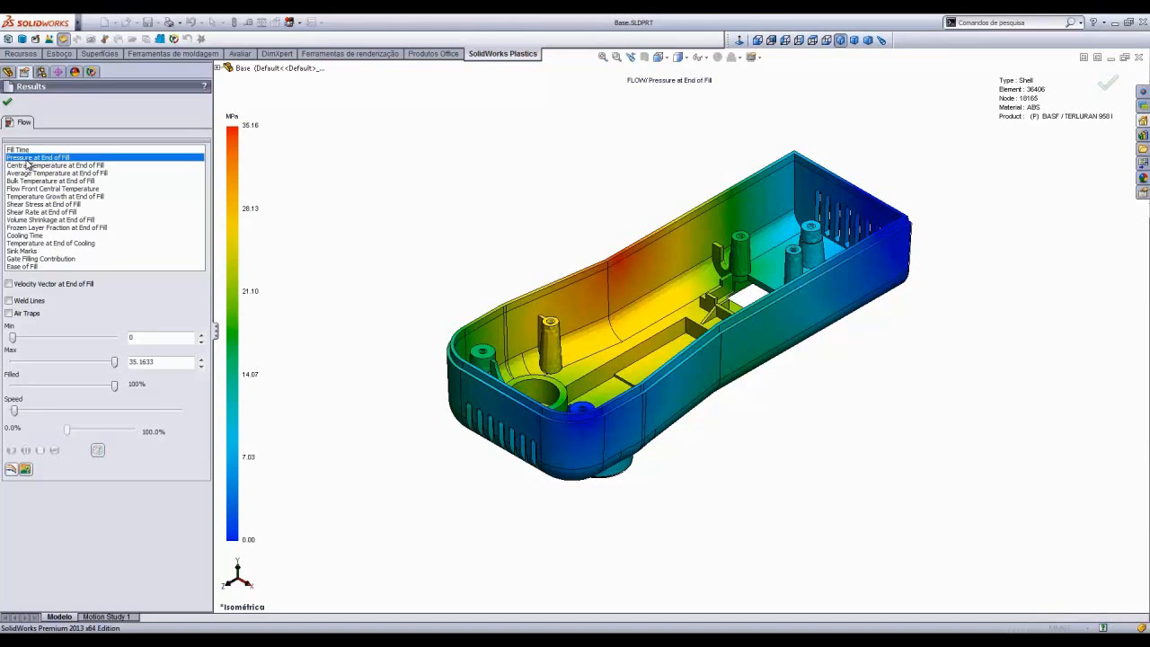
- Glance at the Central Temperature at End of Fill plot and rotate the part to inspect the pressure distribution from underneath
{"action": "key", "text": "Down"}
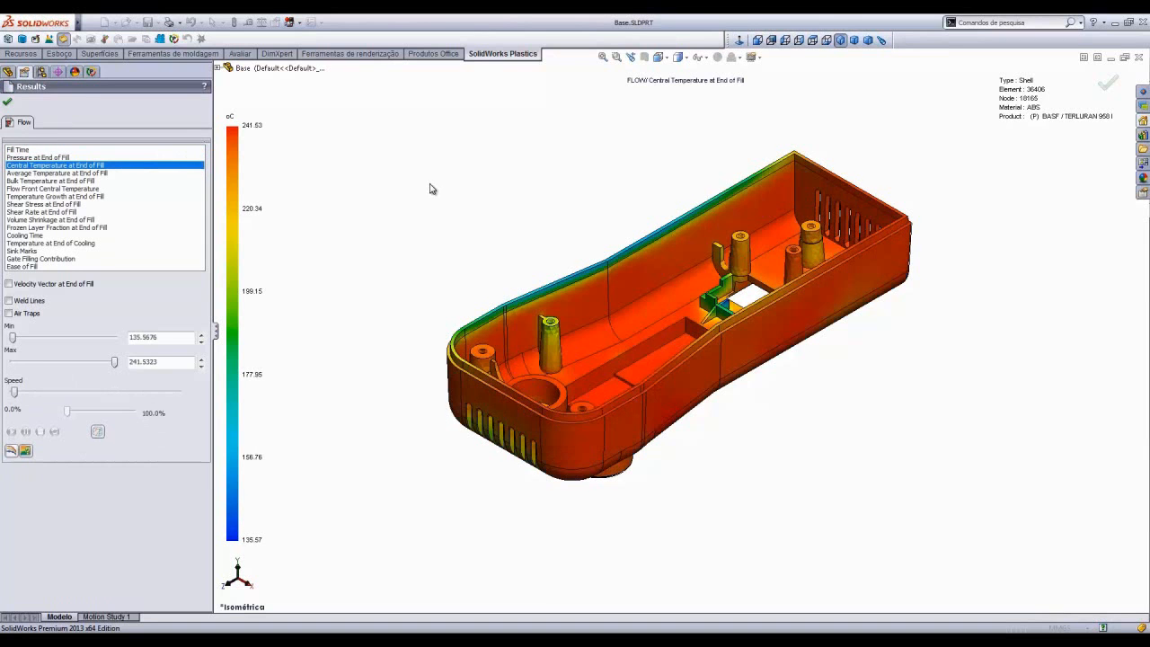
{"action": "key", "text": "Up"}
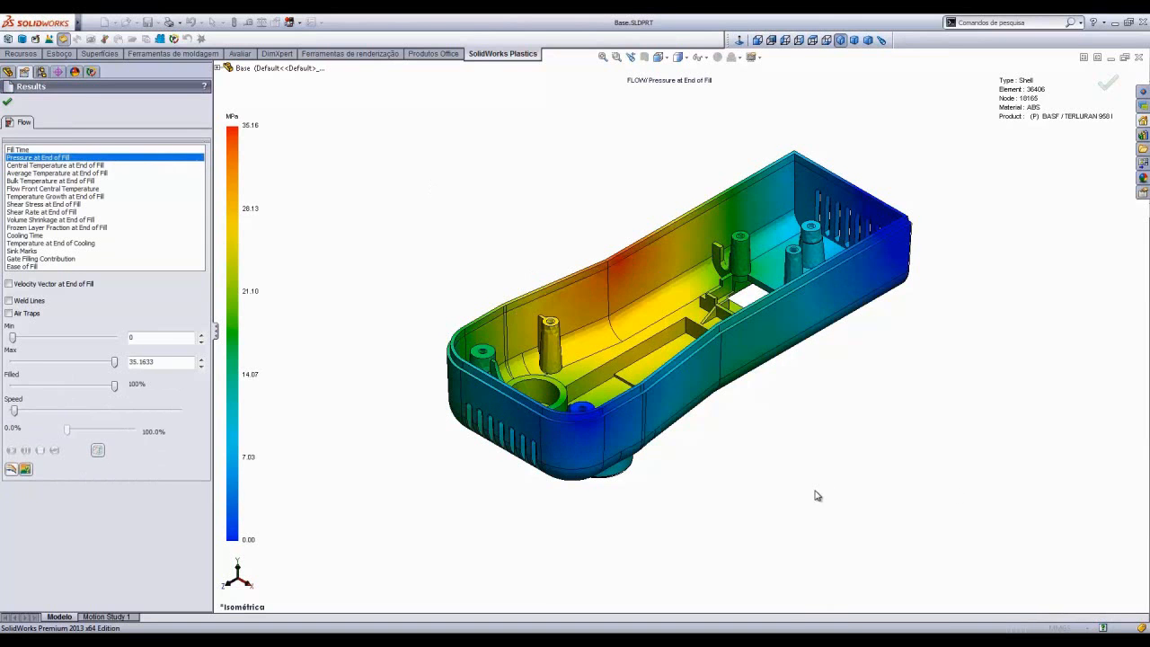
{"action": "key", "text": "Down"}
{"action": "key", "text": "Down"}
{"action": "key", "text": "Down"}
{"action": "key", "text": "Down"}
{"action": "key", "text": "Down"}
{"action": "key", "text": "Down"}
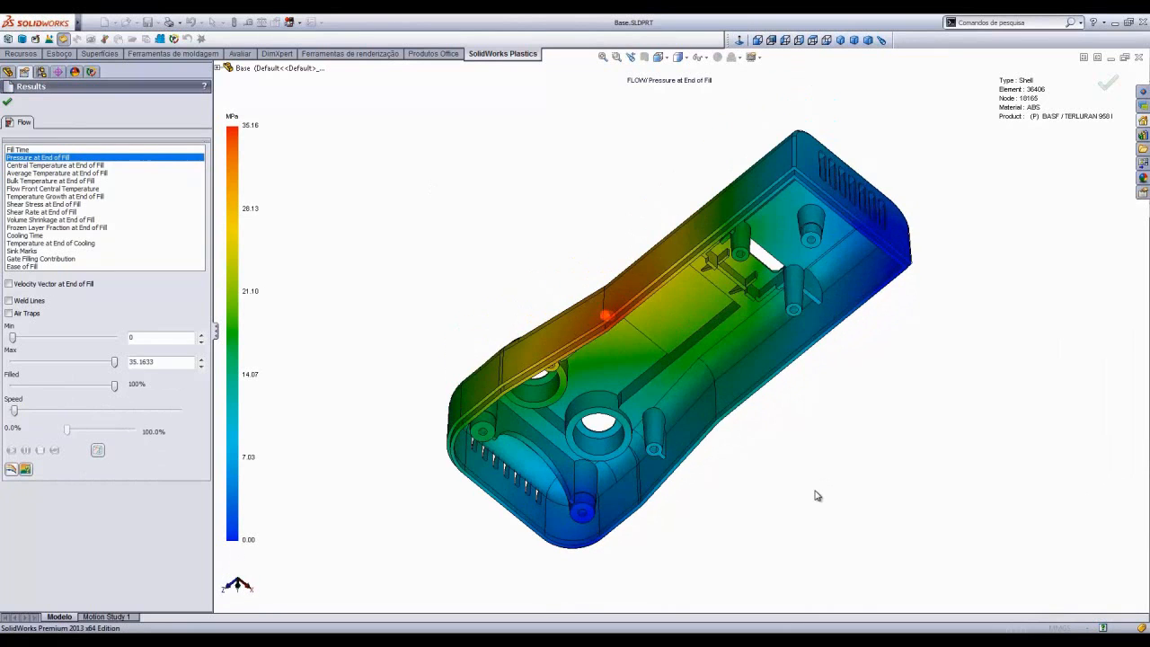
{"action": "key", "text": "shift+Down"}
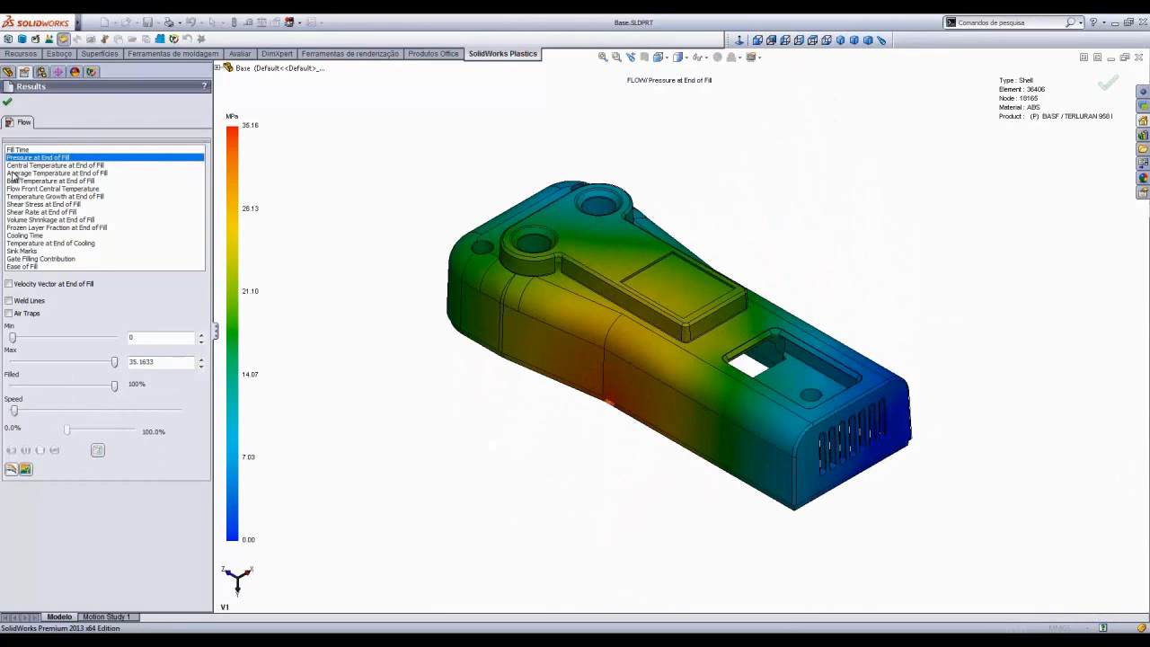
- Turn on Weld Lines, switch to the Fill Time plot and play, pause and restart the filling animation
{"action": "left_click", "coordinate": [9, 302]}
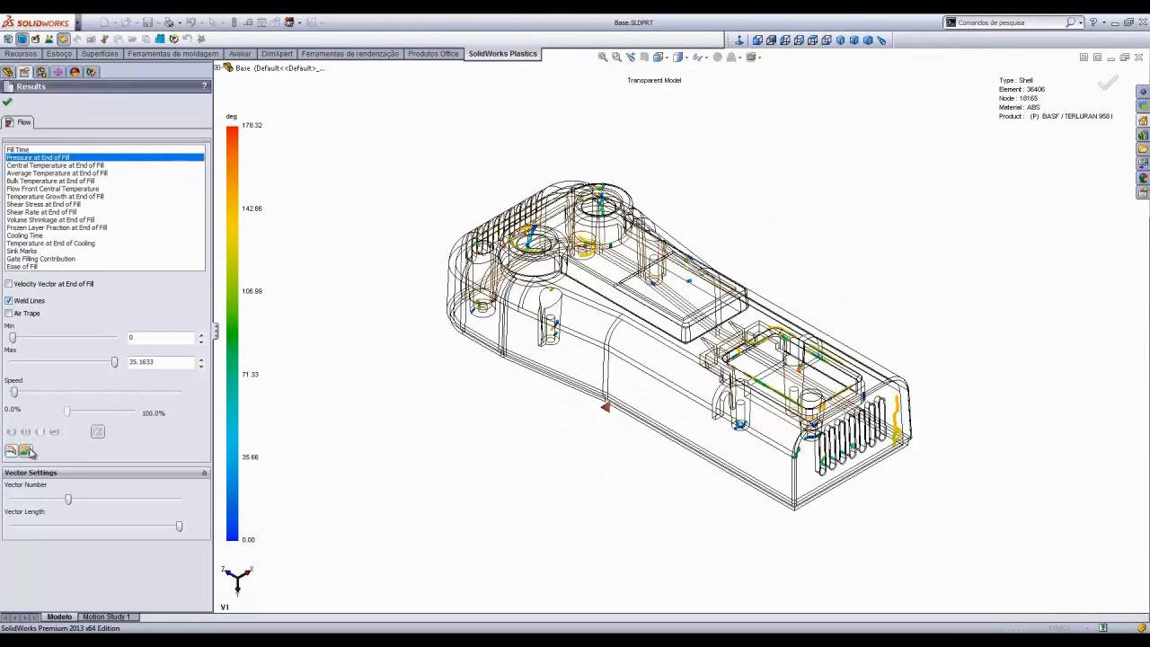
{"action": "left_click", "coordinate": [16, 150]}
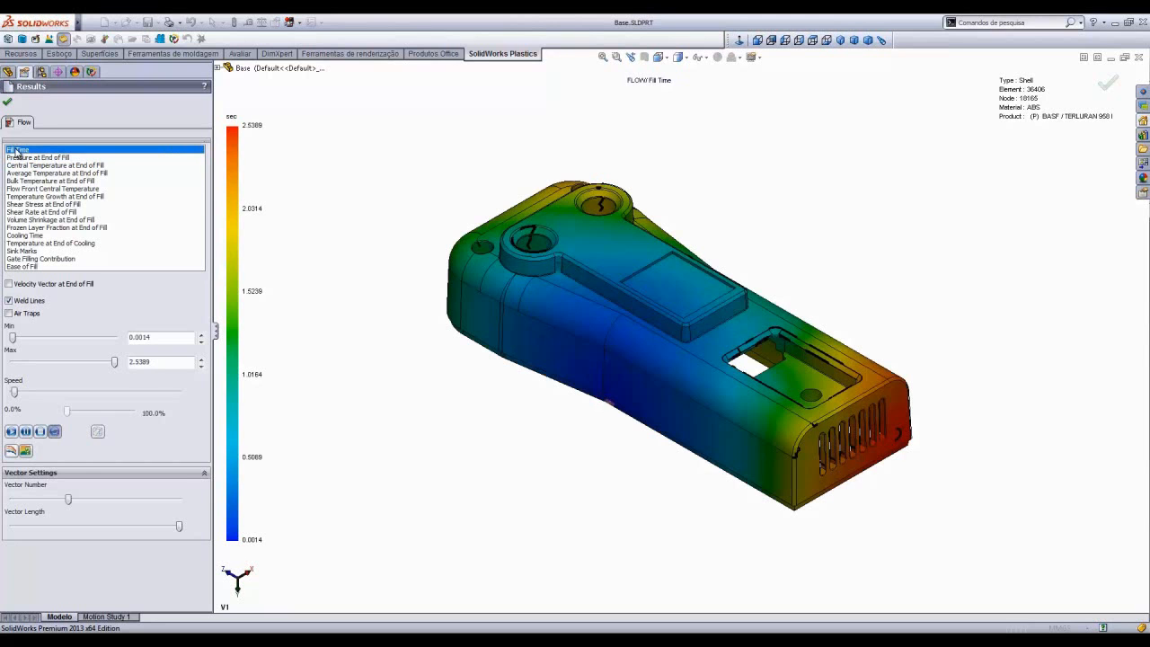
{"action": "left_click", "coordinate": [11, 433]}
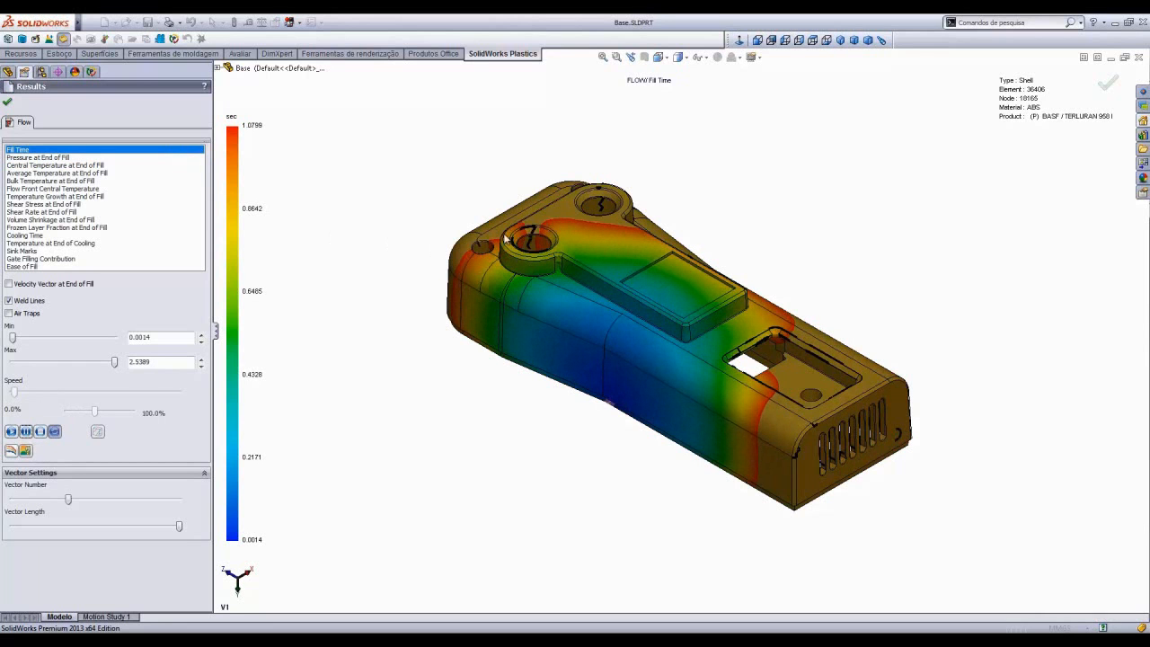
{"action": "left_click", "coordinate": [12, 432]}
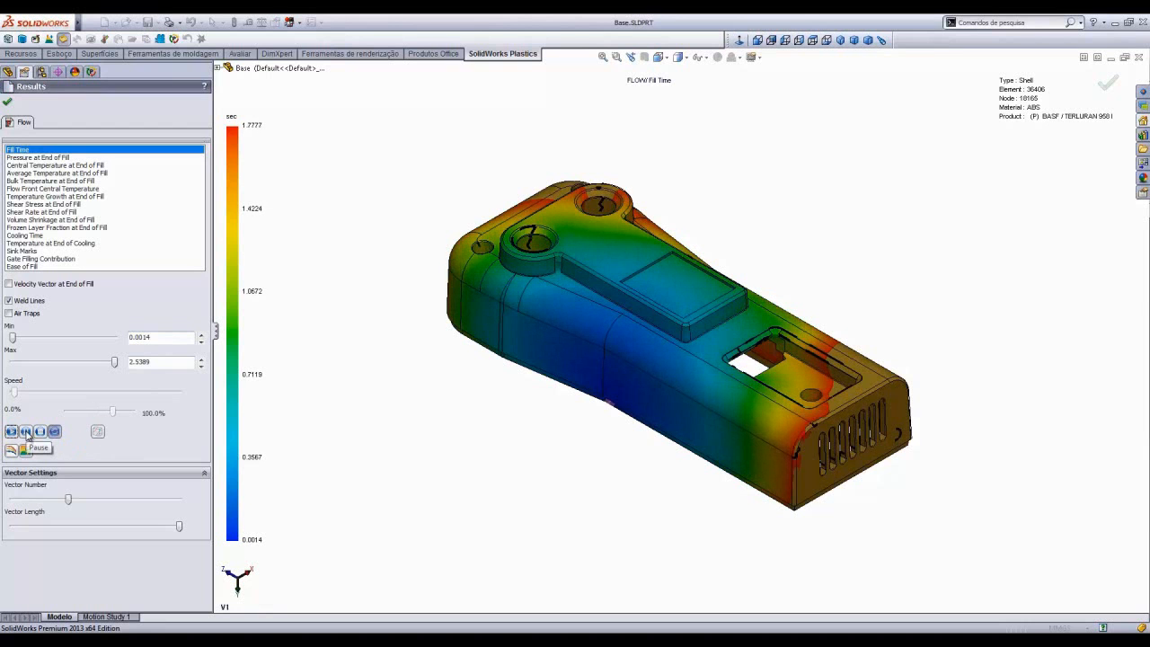
{"action": "left_click", "coordinate": [26, 436]}
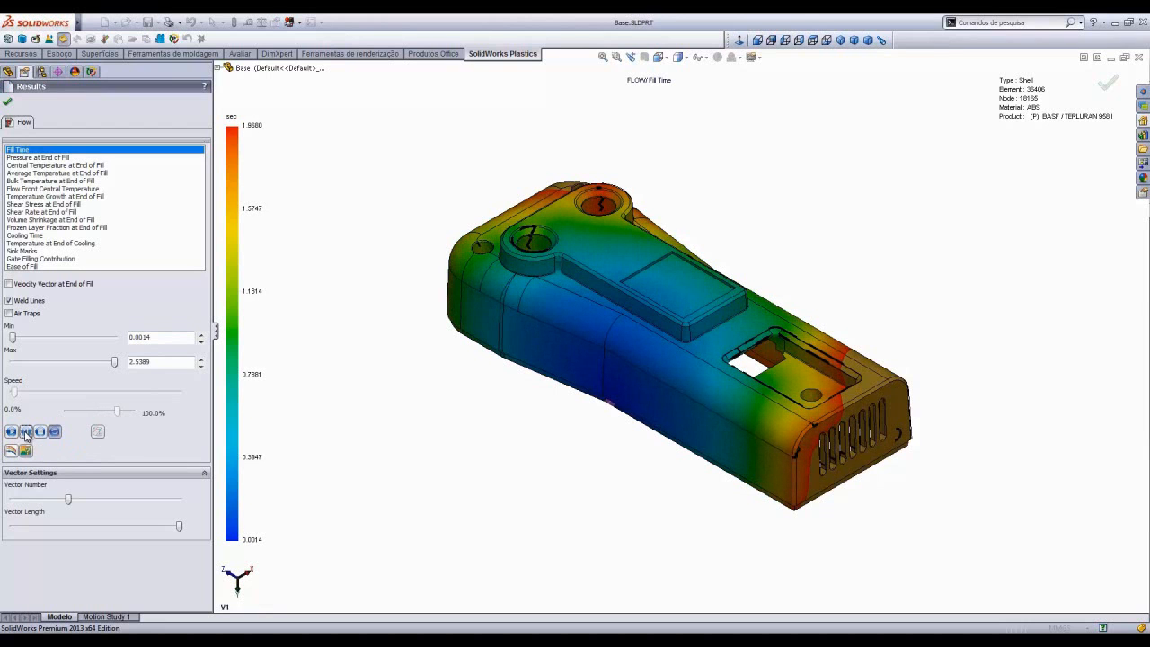
{"action": "left_click", "coordinate": [11, 433]}
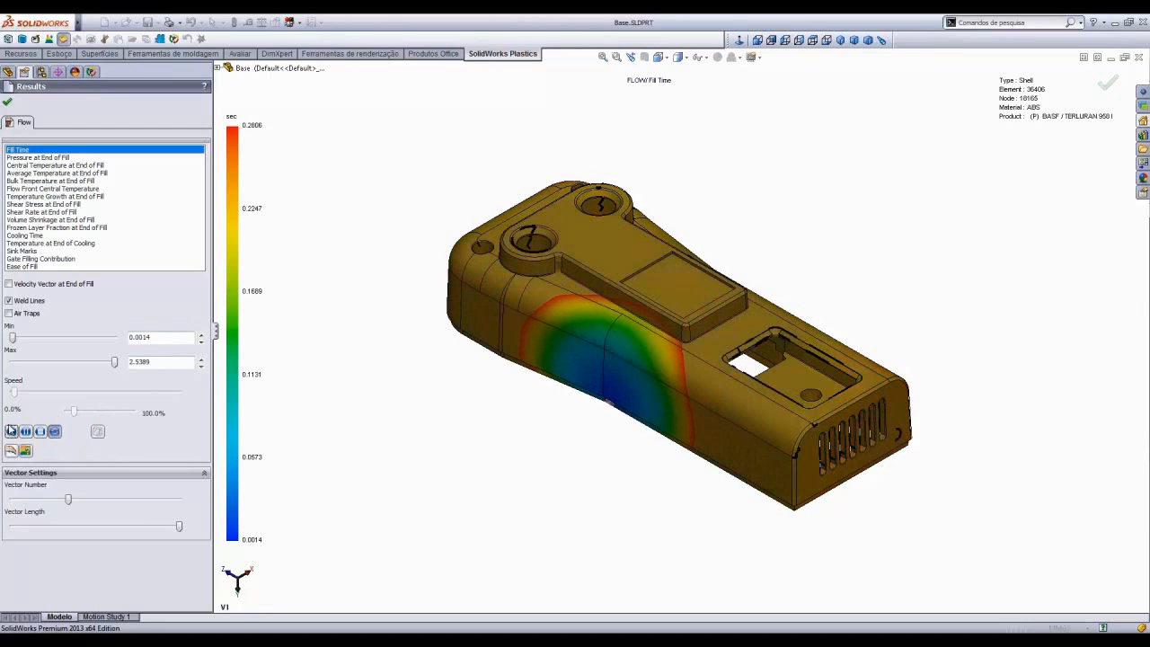
{"action": "left_click", "coordinate": [41, 432]}
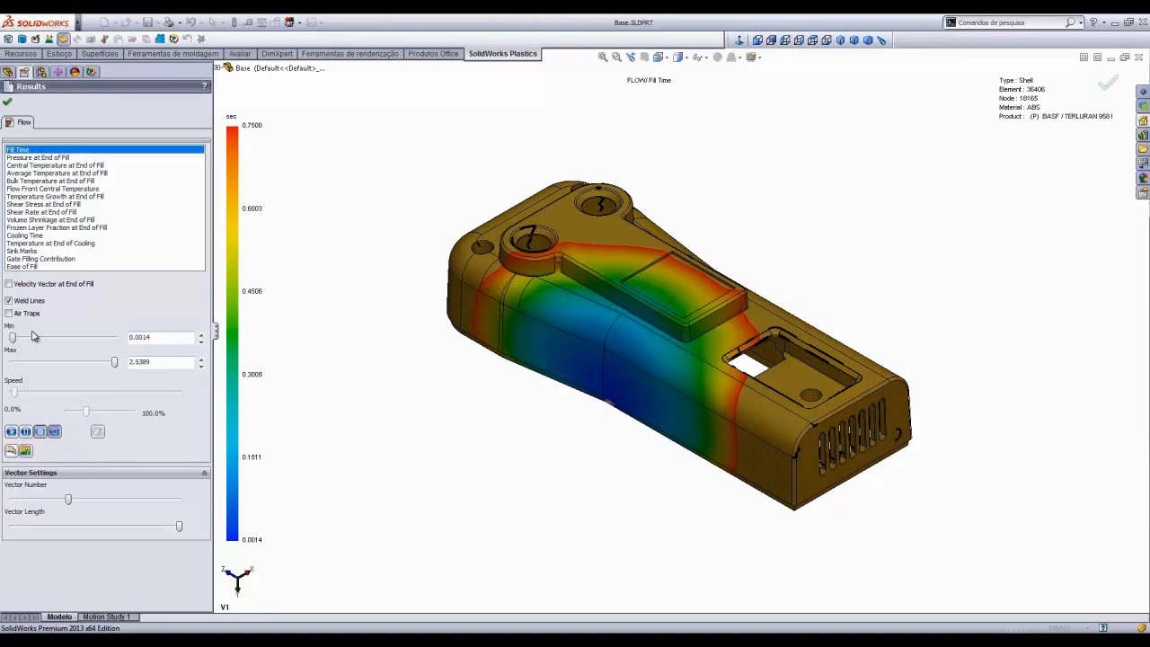
- Review the Cooling Time, Sink Marks and Ease of Fill plots, orbiting the part to inspect sink marks and restoring view V1
{"action": "left_click", "coordinate": [25, 158]}
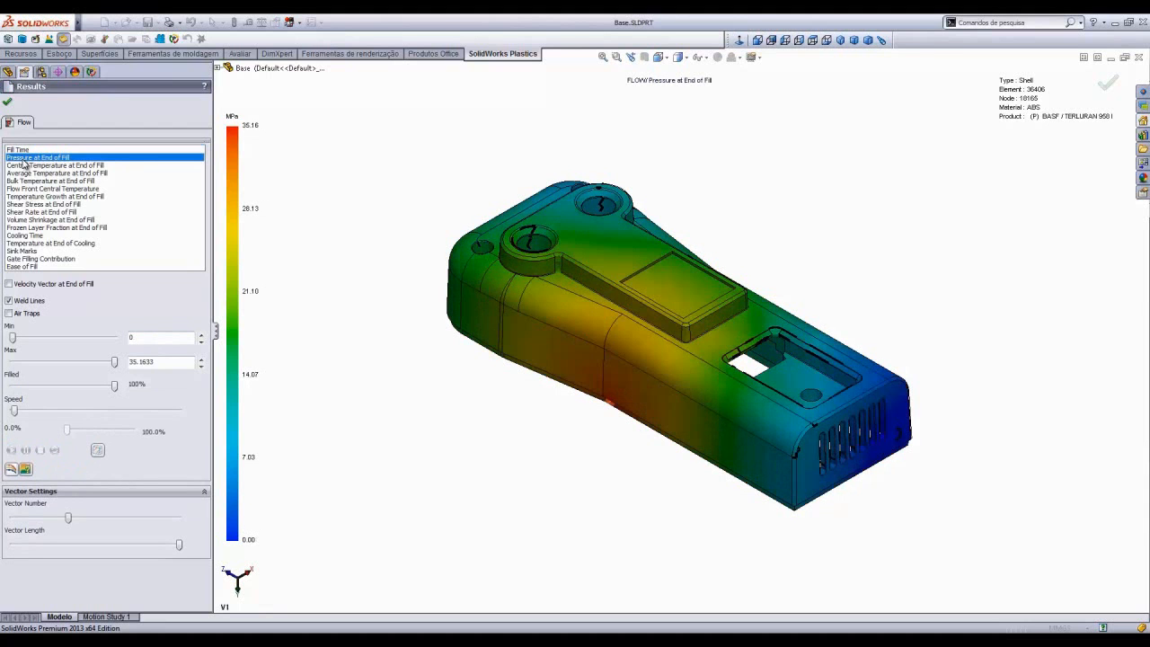
{"action": "left_click", "coordinate": [19, 236]}
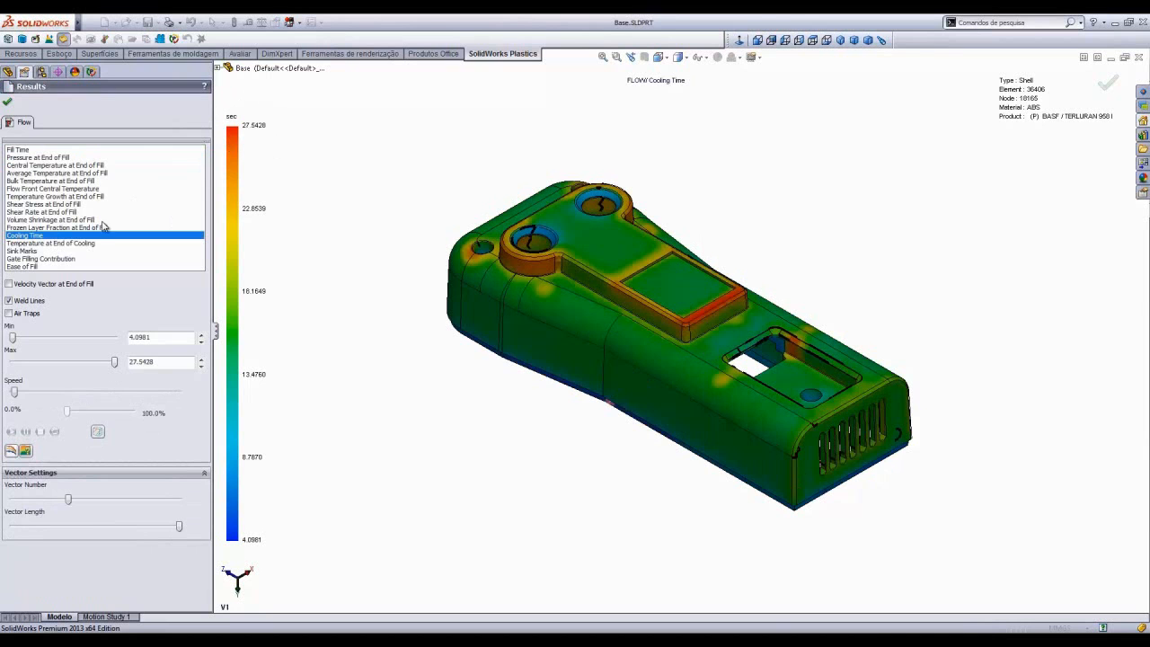
{"action": "left_click", "coordinate": [20, 252]}
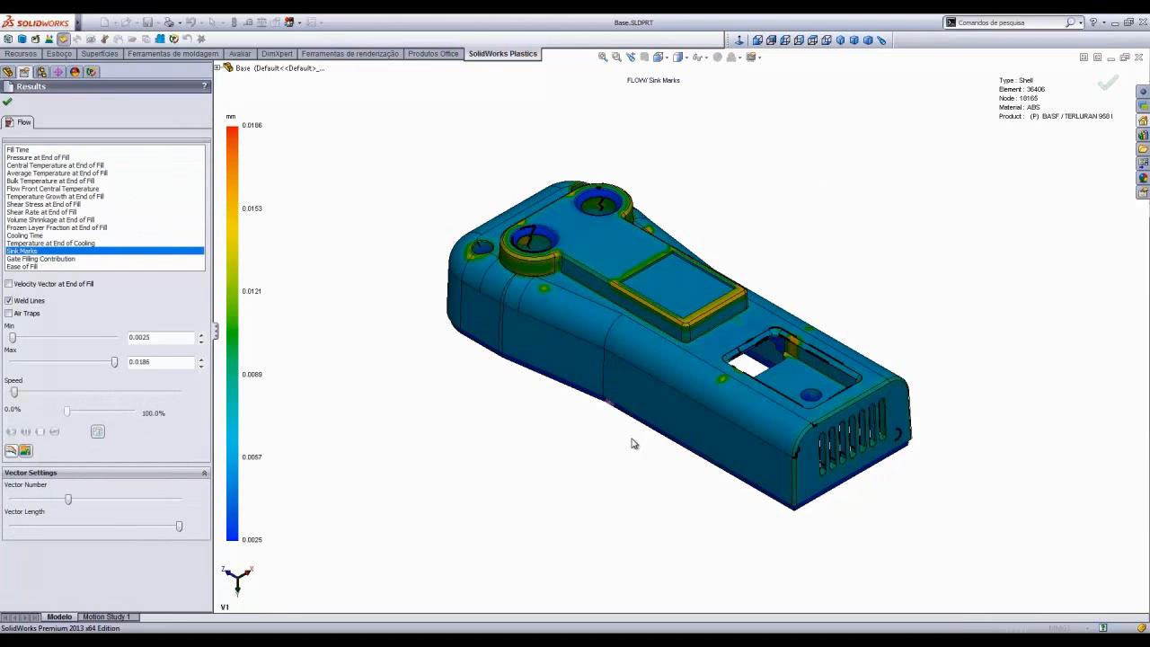
{"action": "middle_click_drag", "start_coordinate": [626, 452], "coordinate": [643, 117]}
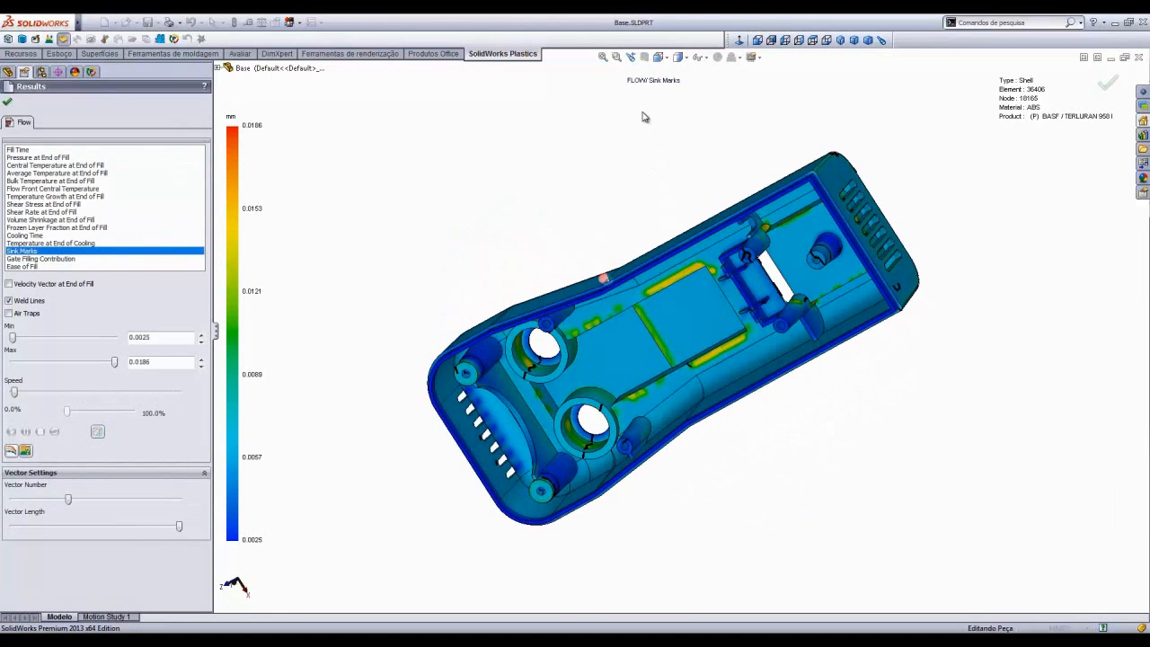
{"action": "middle_click_drag", "start_coordinate": [647, 239], "coordinate": [662, 149]}
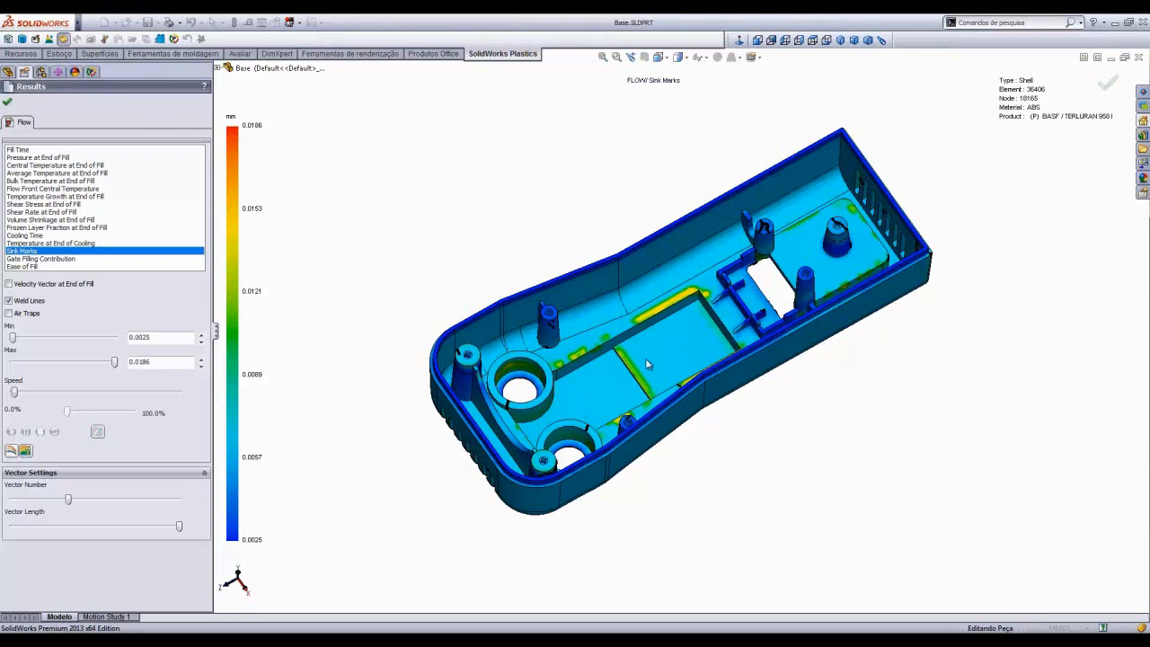
{"action": "scroll", "coordinate": [648, 358], "scroll_direction": "down", "scroll_amount": 1}
{"action": "middle_click_drag", "start_coordinate": [648, 358], "coordinate": [914, 170]}
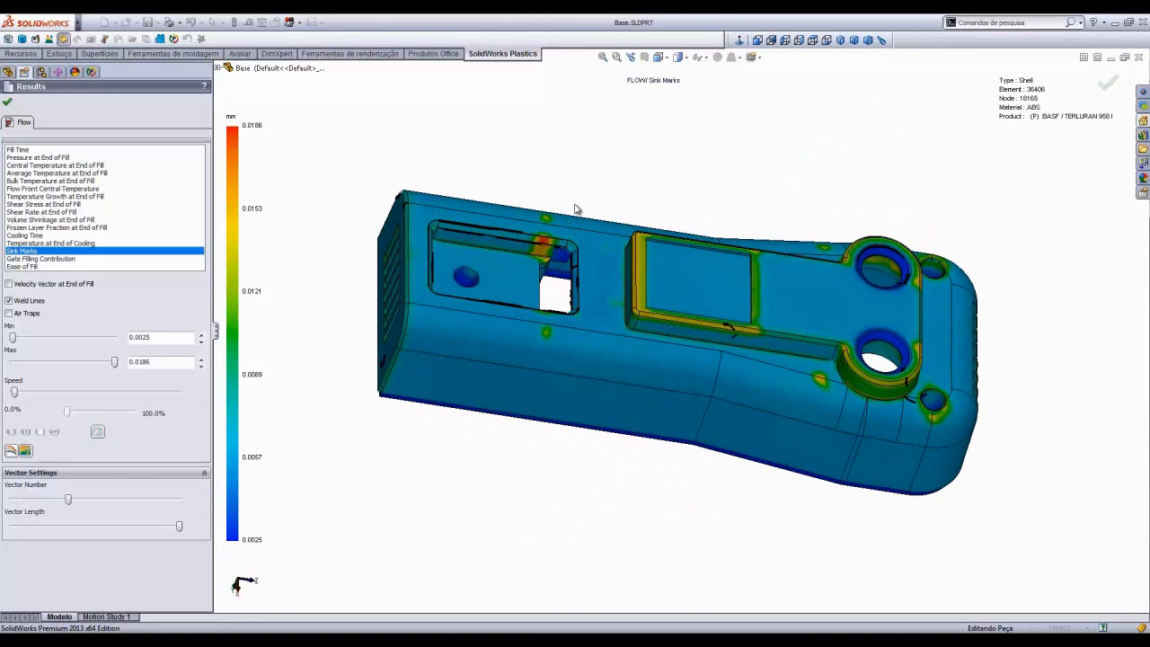
{"action": "middle_click_drag", "start_coordinate": [570, 188], "coordinate": [886, 203]}
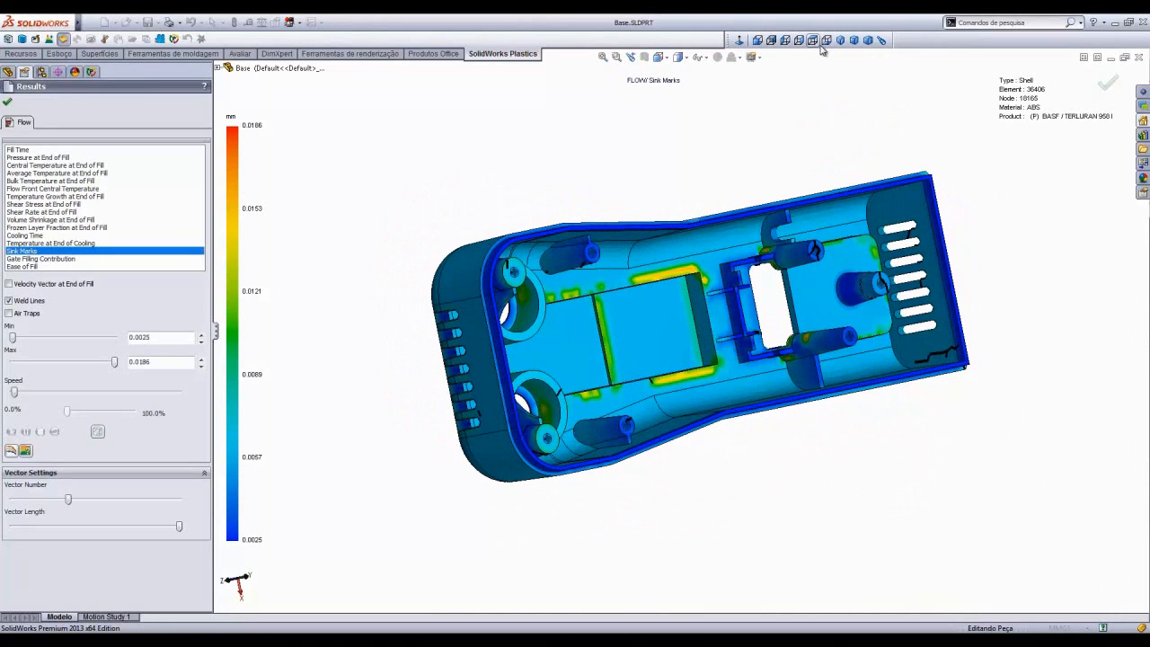
{"action": "left_click", "coordinate": [658, 57]}
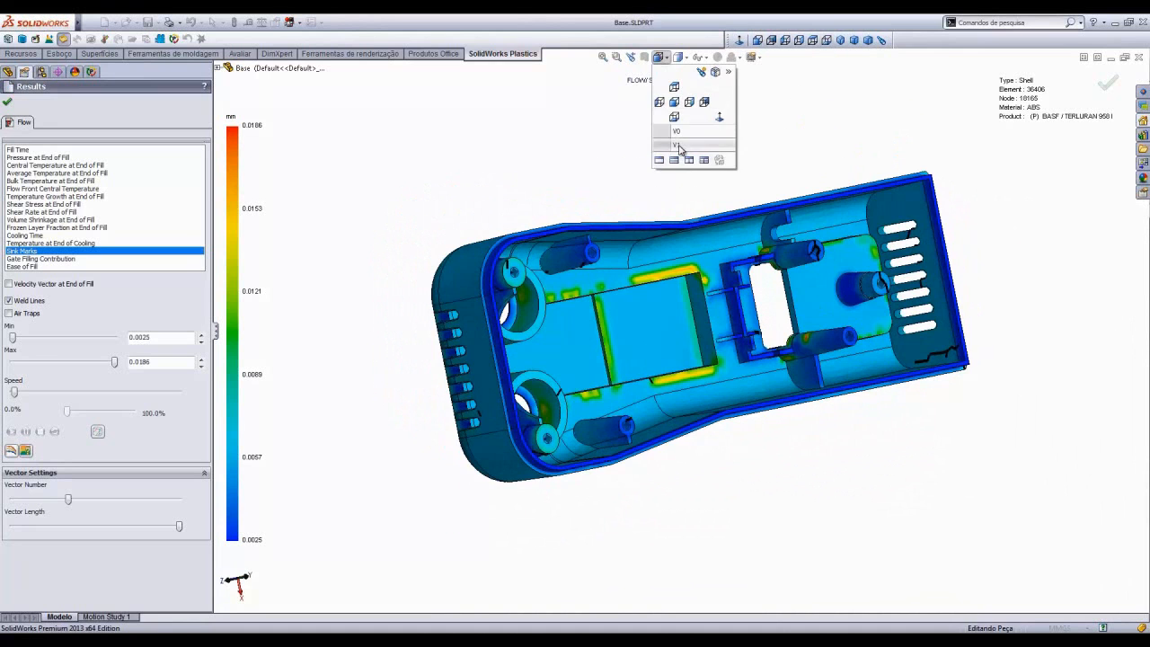
{"action": "left_click", "coordinate": [678, 145]}
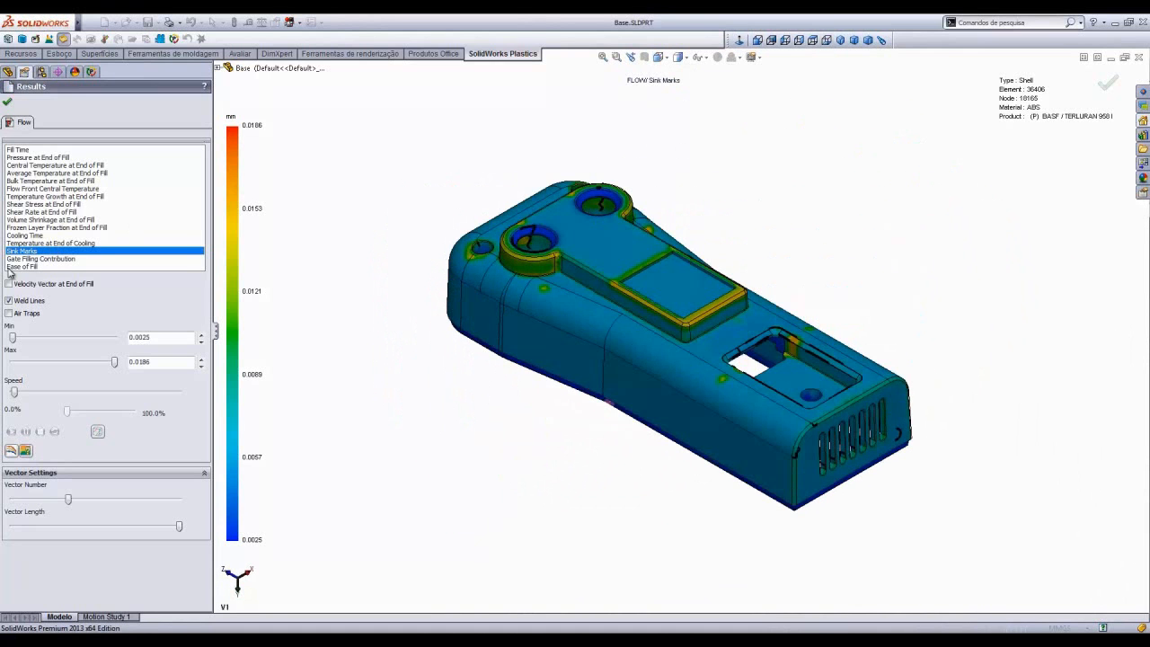
{"action": "left_click", "coordinate": [26, 269]}
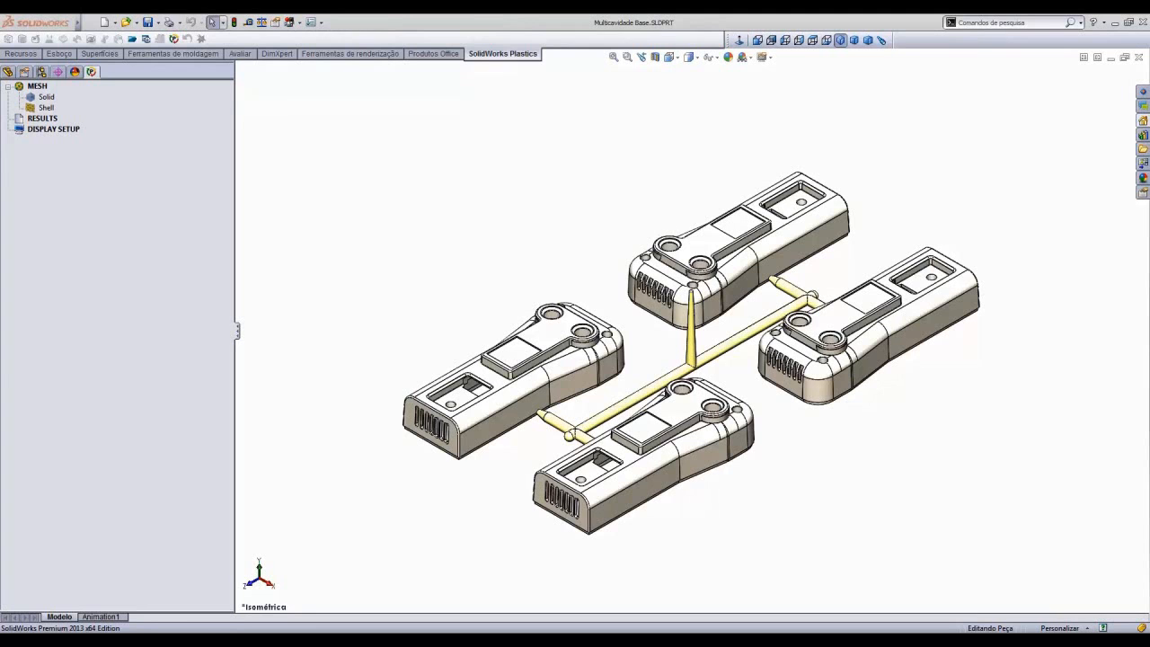
- On the multicavity model, start a solid mesh reusing the previous meshing parameters and generate the surface mesh with triangle size 2.0
{"action": "left_click", "coordinate": [46, 97]}
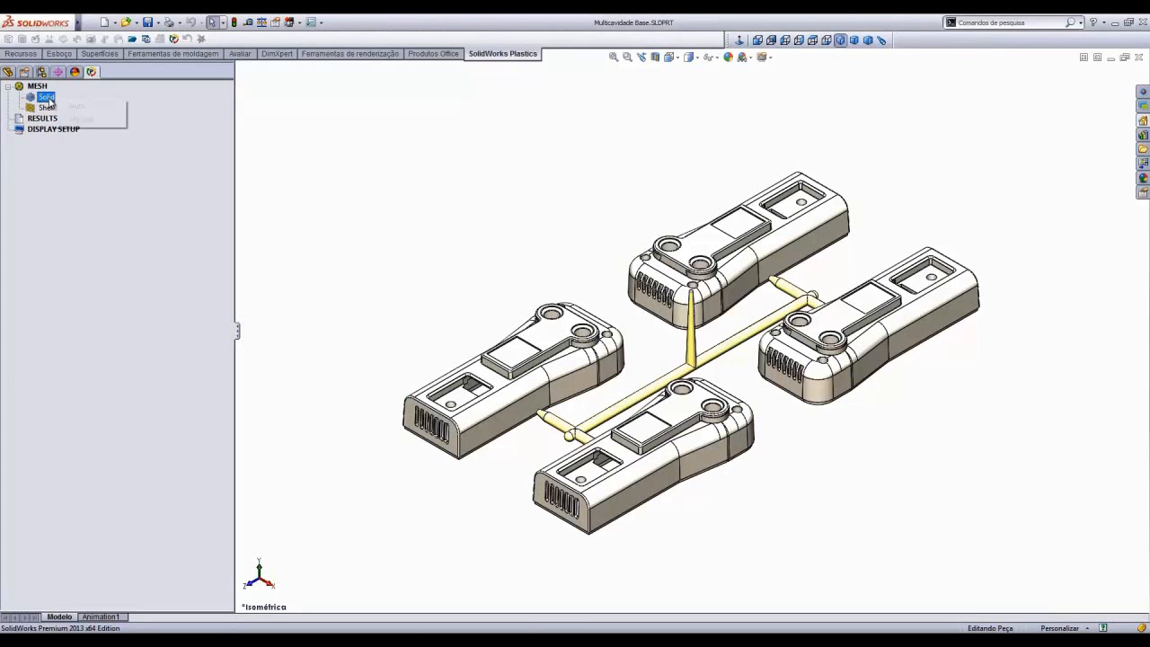
{"action": "left_click", "coordinate": [82, 117]}
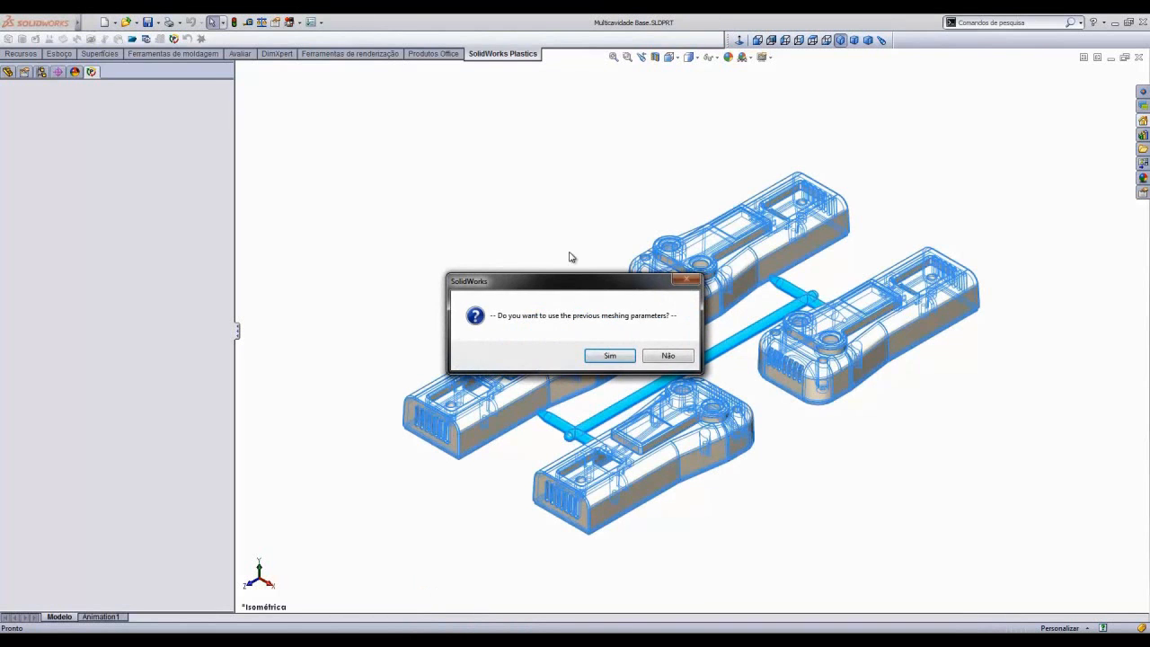
{"action": "left_click", "coordinate": [610, 356]}
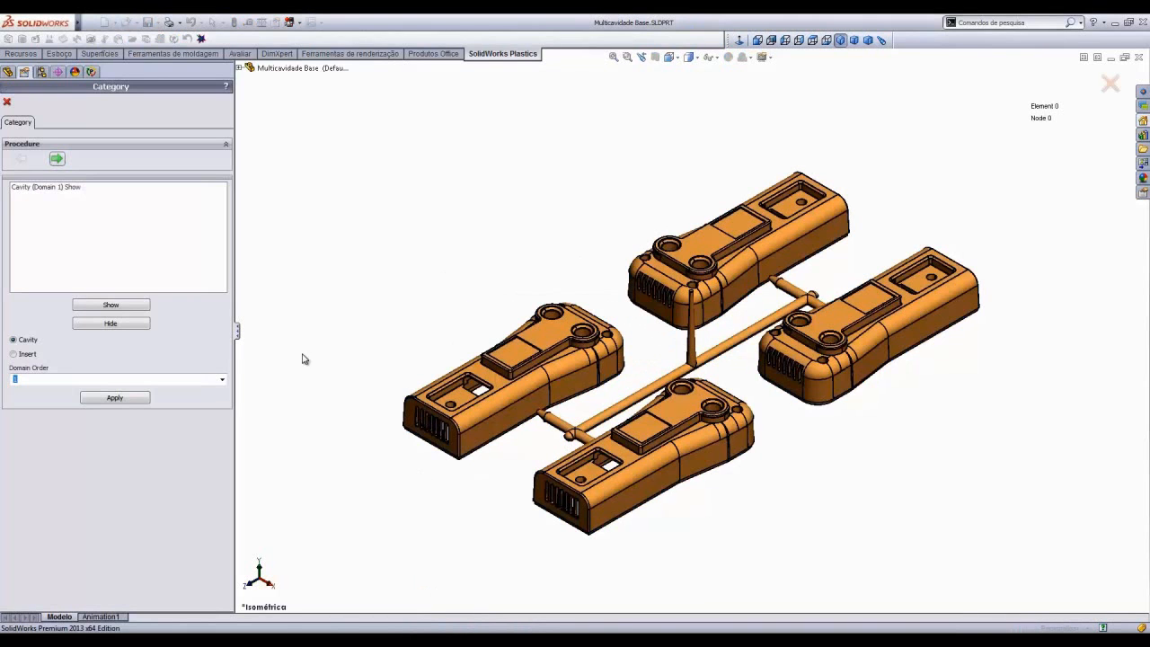
{"action": "left_click", "coordinate": [57, 160]}
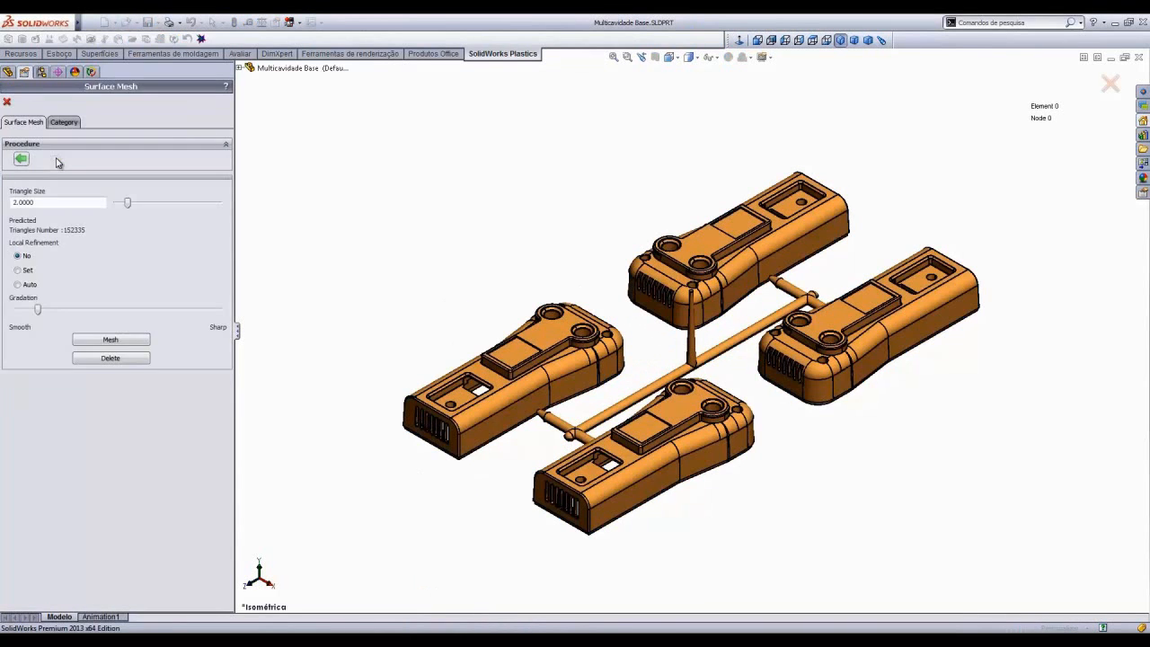
{"action": "left_click", "coordinate": [118, 341]}
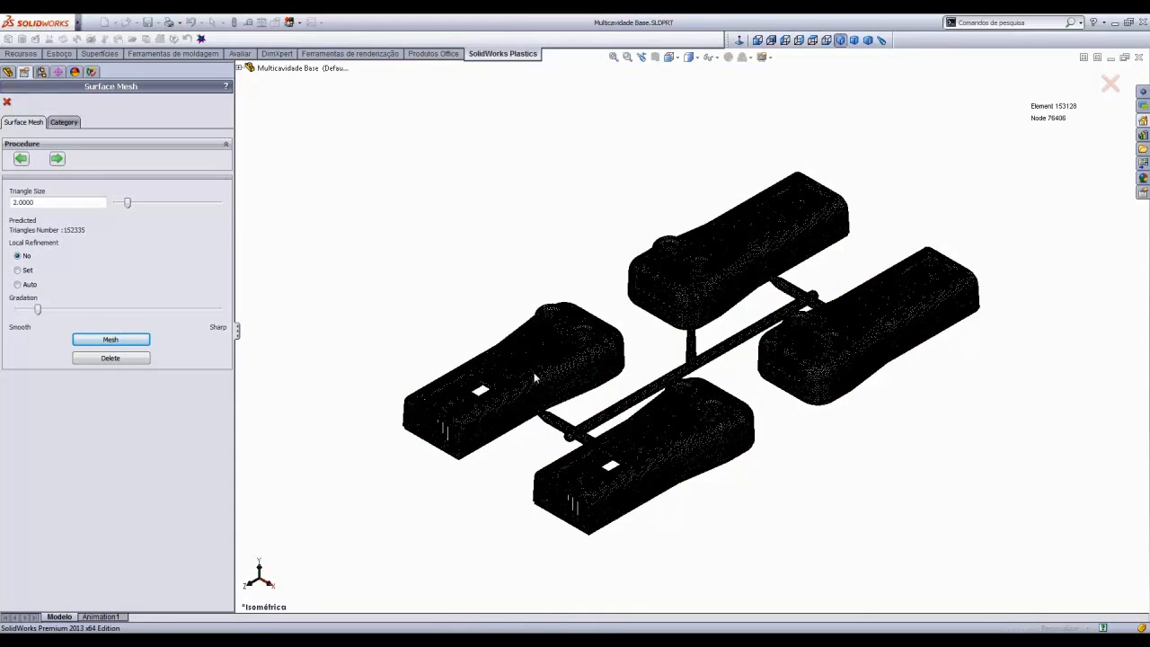
- Zoom into the surface mesh and accept the mesh quality summary
{"action": "scroll", "coordinate": [537, 379], "scroll_direction": "down", "scroll_amount": 5}
{"action": "scroll", "coordinate": [536, 378], "scroll_direction": "down", "scroll_amount": 2}
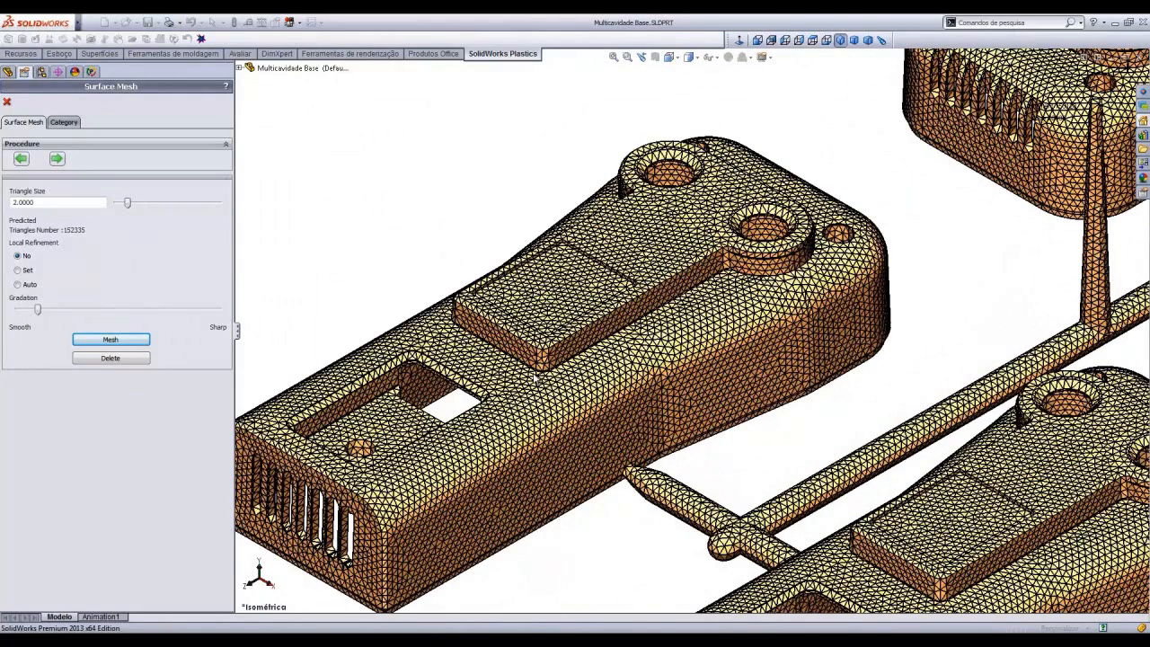
{"action": "left_click", "coordinate": [57, 159]}
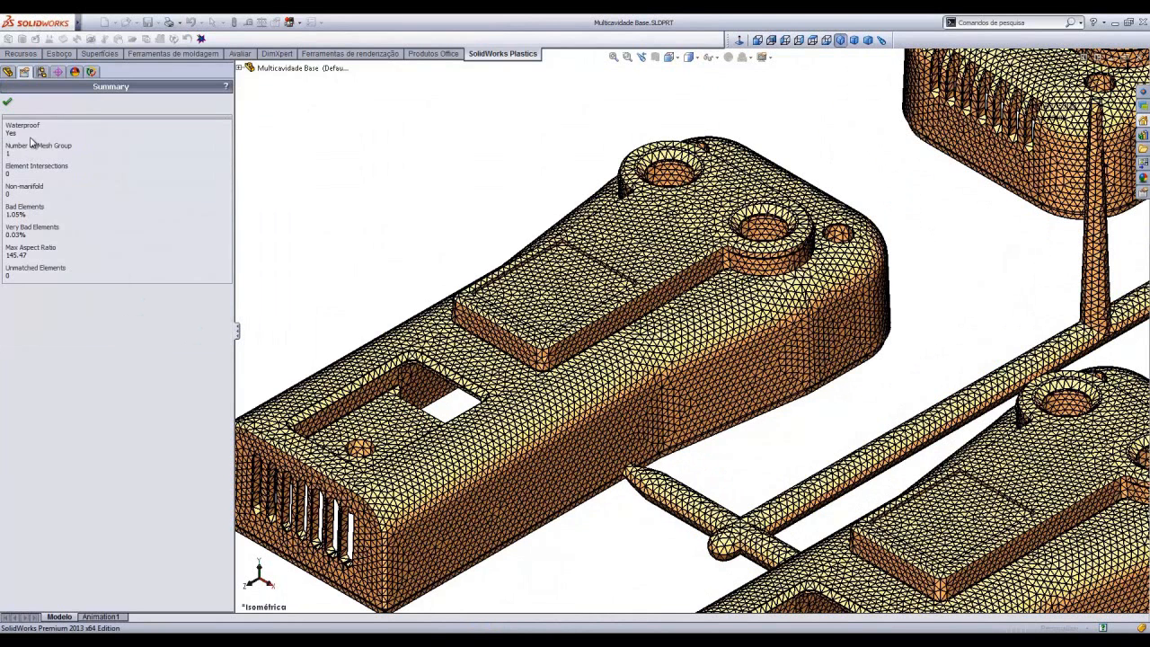
{"action": "left_click", "coordinate": [7, 101]}
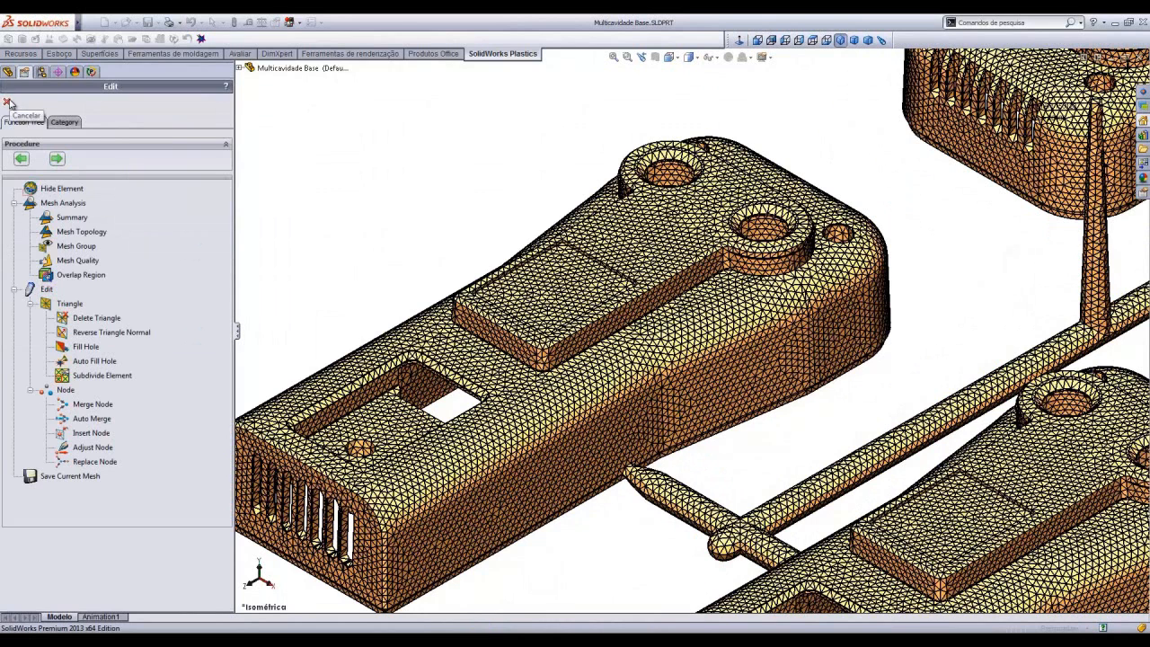
- Proceed to Tetrahedral Mesh, set the parameter to Tetrahedral and transform the surface mesh into a solid mesh
{"action": "left_click", "coordinate": [57, 159]}
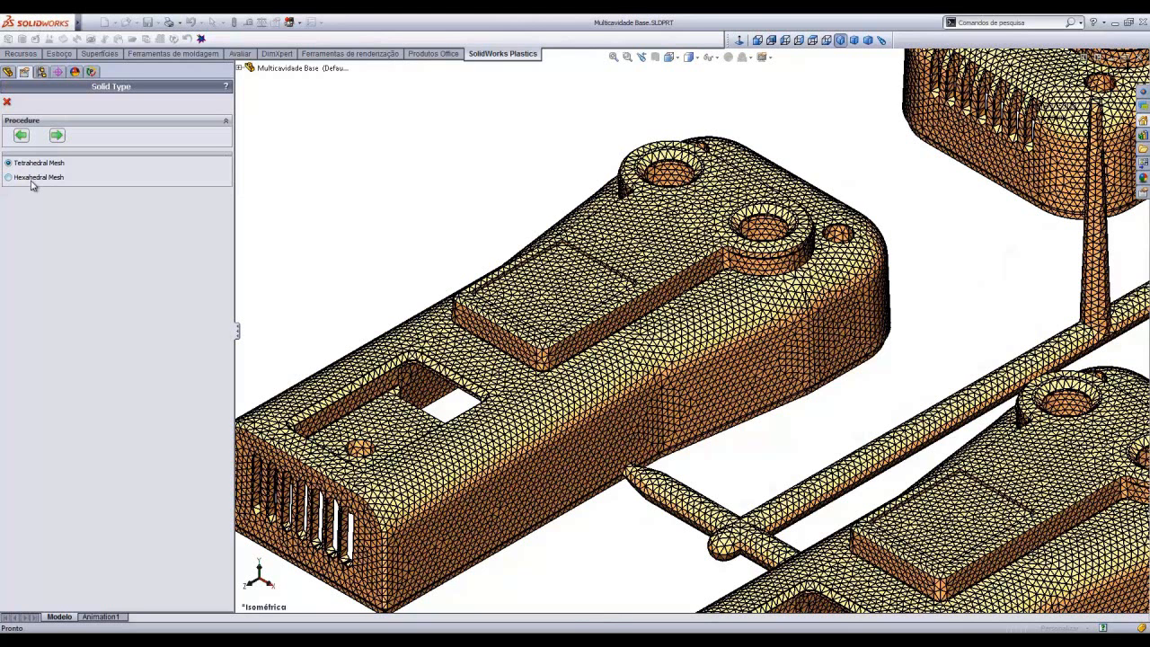
{"action": "left_click", "coordinate": [56, 135]}
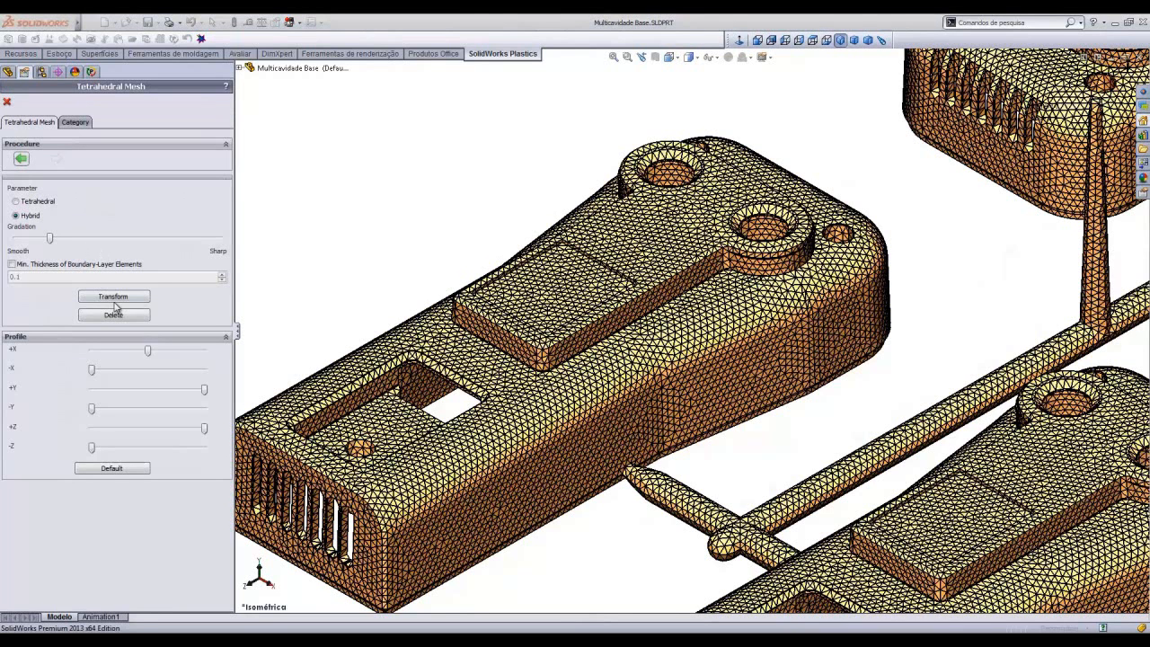
{"action": "left_click", "coordinate": [16, 203]}
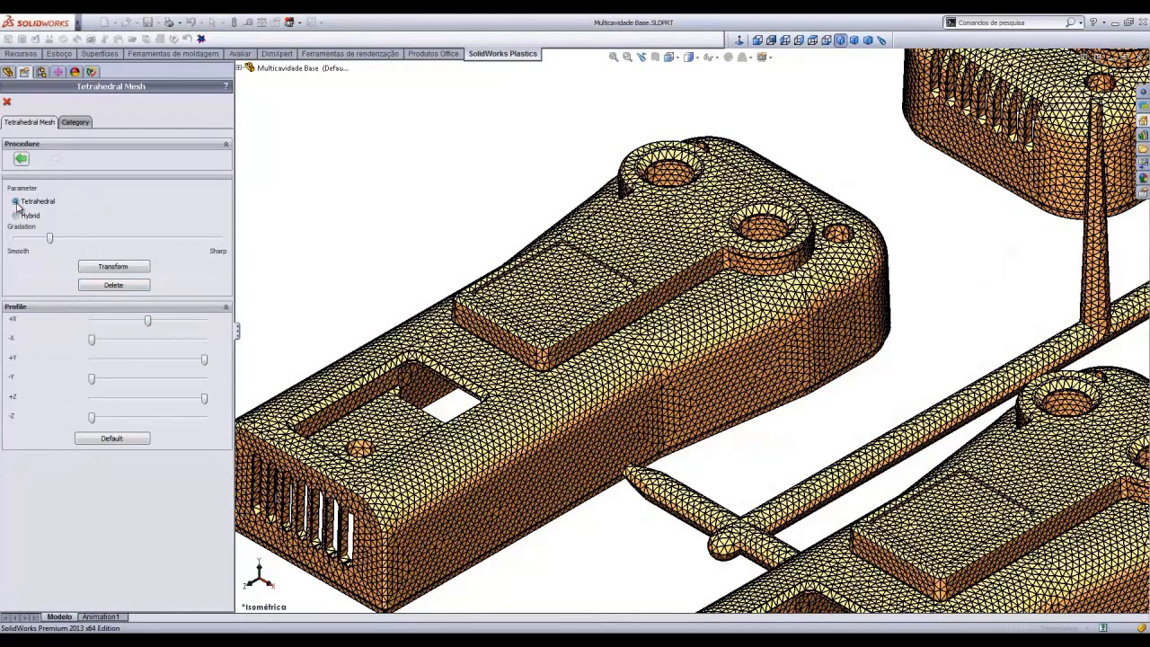
{"action": "left_click", "coordinate": [124, 268]}
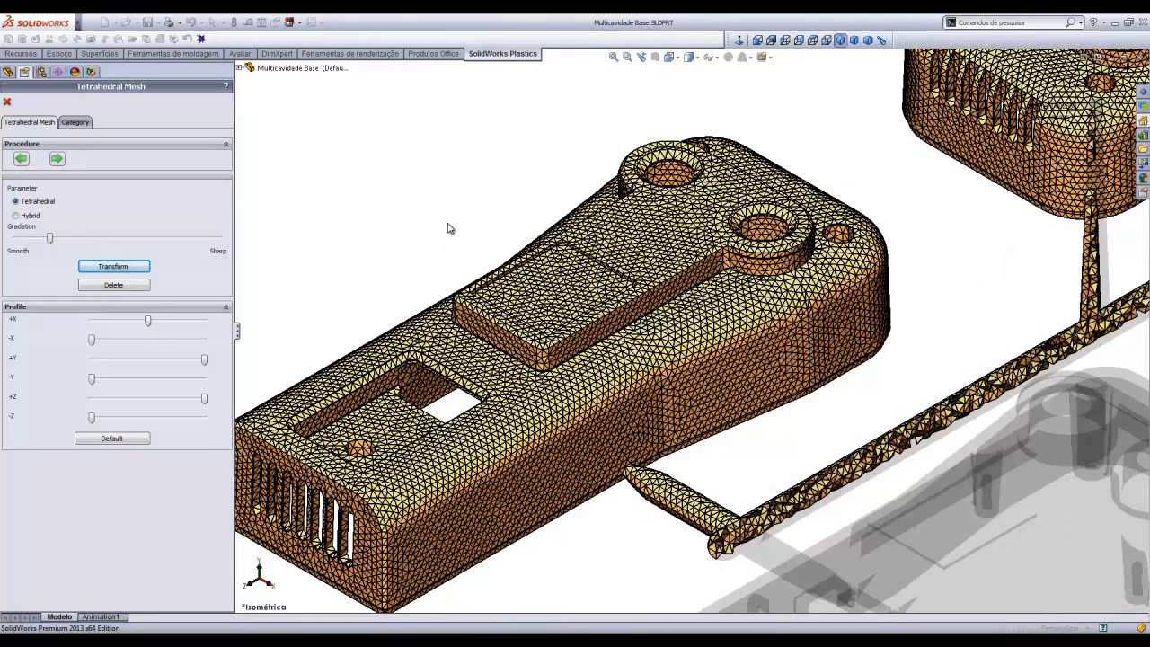
- Move the +X profile slider to section the solid mesh and inspect it from a standard view
{"action": "left_click_drag", "start_coordinate": [148, 322], "coordinate": [119, 325]}
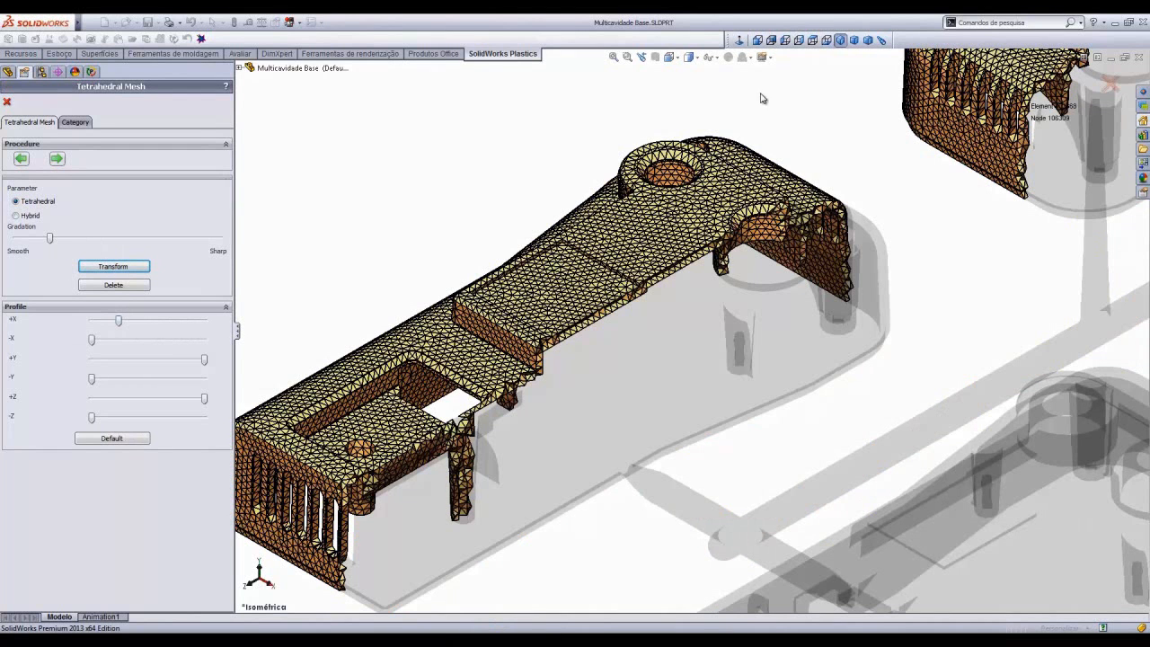
{"action": "left_click", "coordinate": [799, 41]}
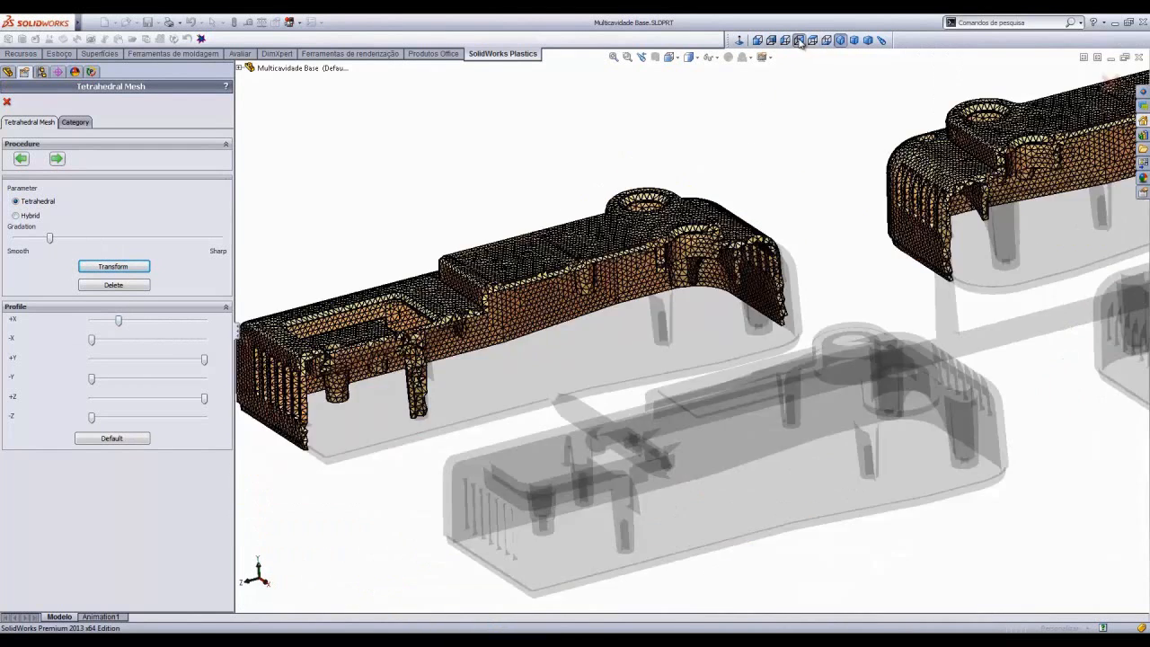
- Delete the tetrahedral solid mesh and transform the surface mesh again using the Hybrid parameter
{"action": "scroll", "coordinate": [504, 342], "scroll_direction": "down", "scroll_amount": 8}
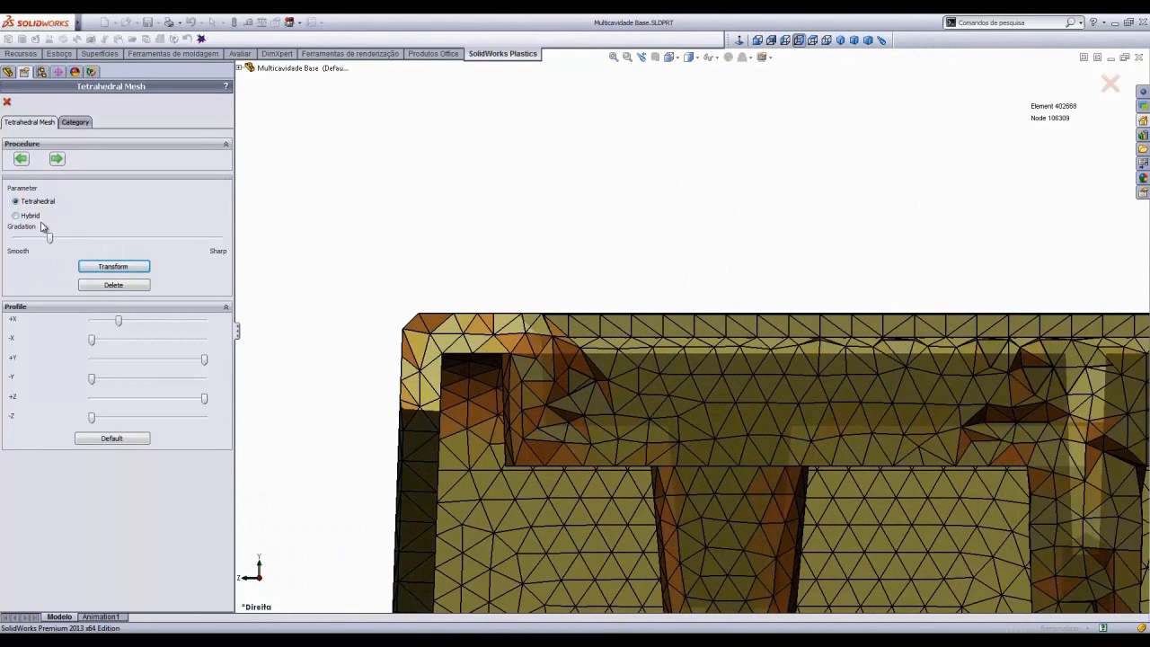
{"action": "left_click", "coordinate": [111, 286]}
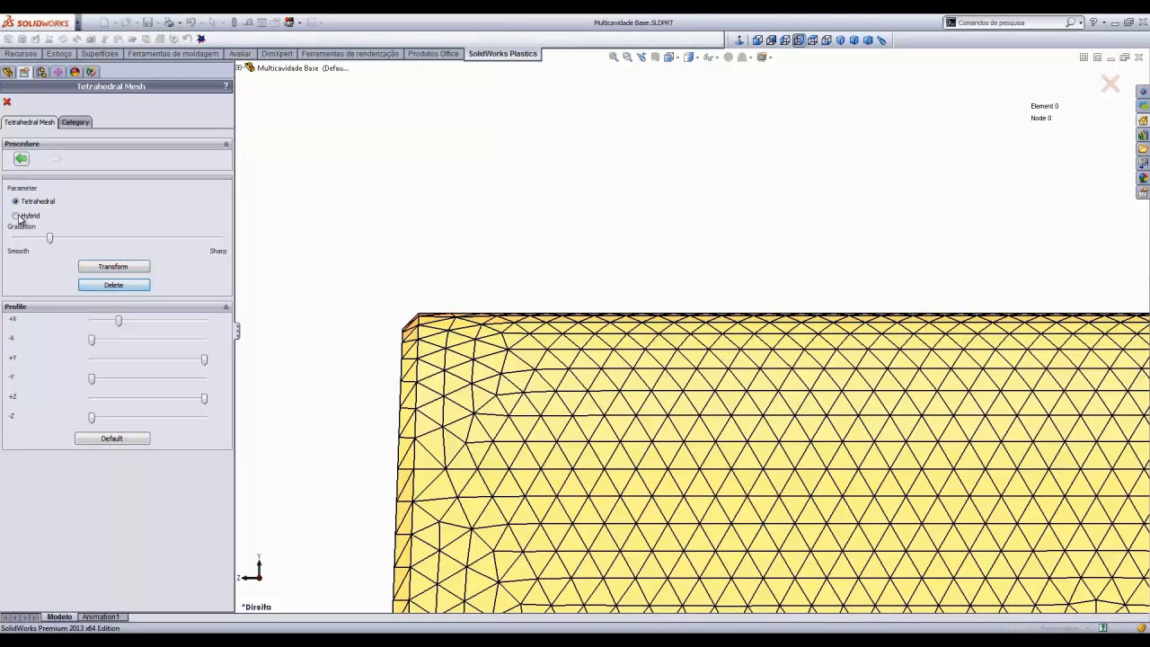
{"action": "left_click", "coordinate": [16, 217]}
{"action": "left_click", "coordinate": [112, 297]}
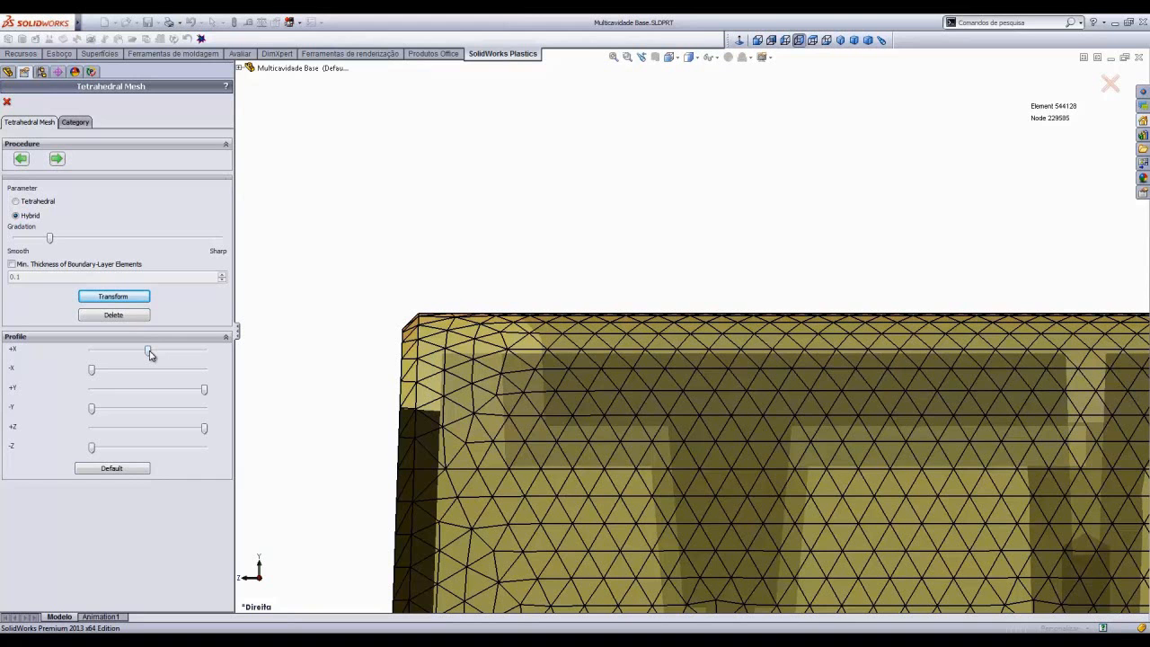
- Section the hybrid solid mesh with the +X profile slider, inspect it in isometric view, and finish the meshing procedure
{"action": "left_click_drag", "start_coordinate": [149, 353], "coordinate": [111, 355]}
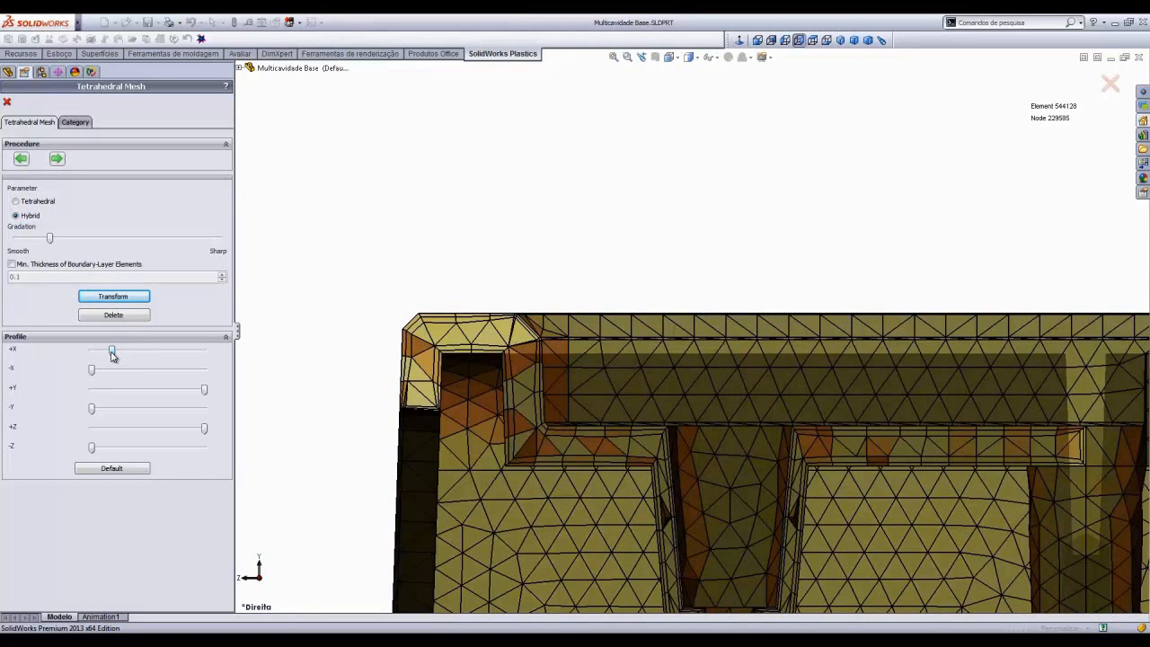
{"action": "left_click_drag", "start_coordinate": [111, 355], "coordinate": [108, 356]}
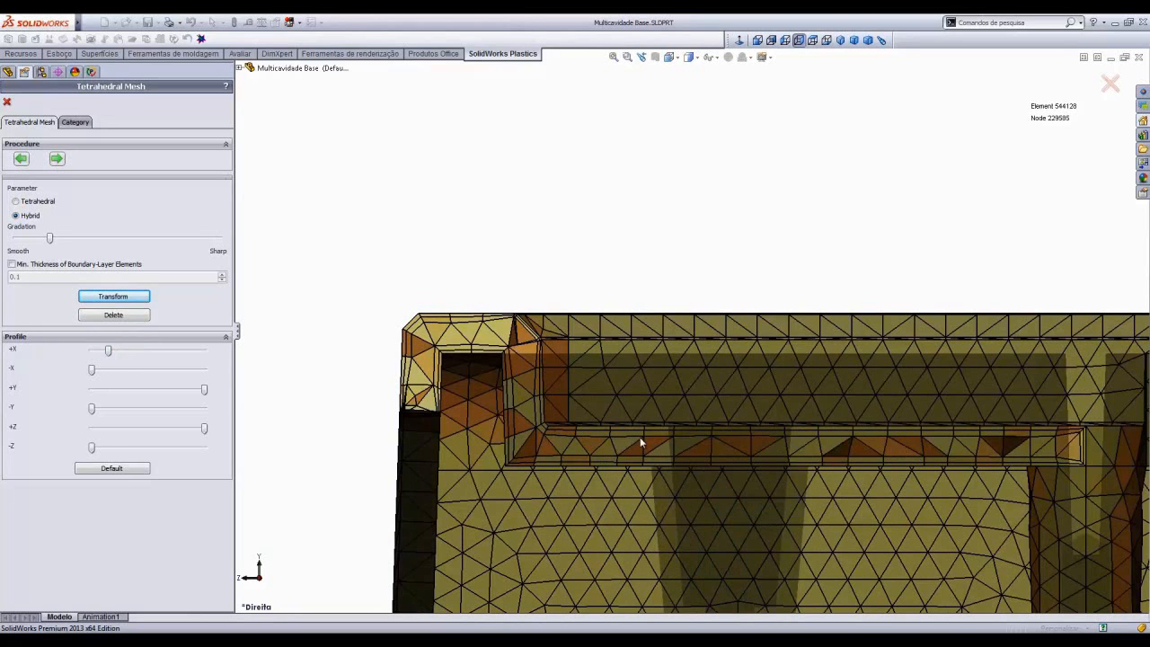
{"action": "left_click", "coordinate": [841, 40]}
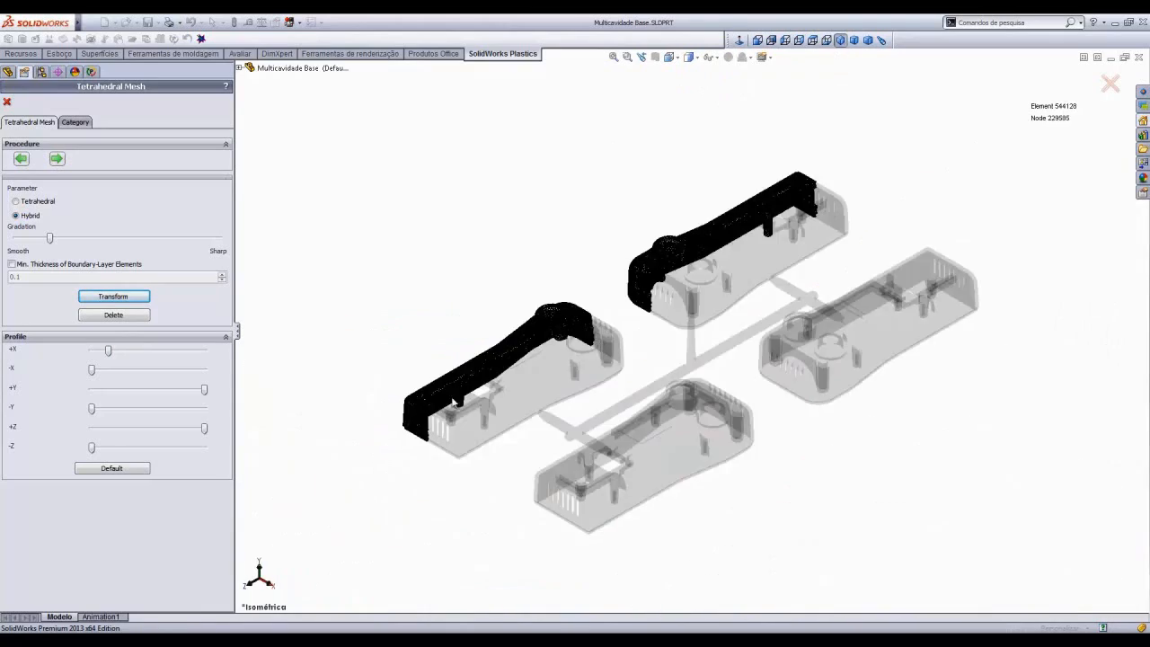
{"action": "scroll", "coordinate": [665, 323], "scroll_direction": "down", "scroll_amount": 5}
{"action": "scroll", "coordinate": [666, 323], "scroll_direction": "down", "scroll_amount": 3}
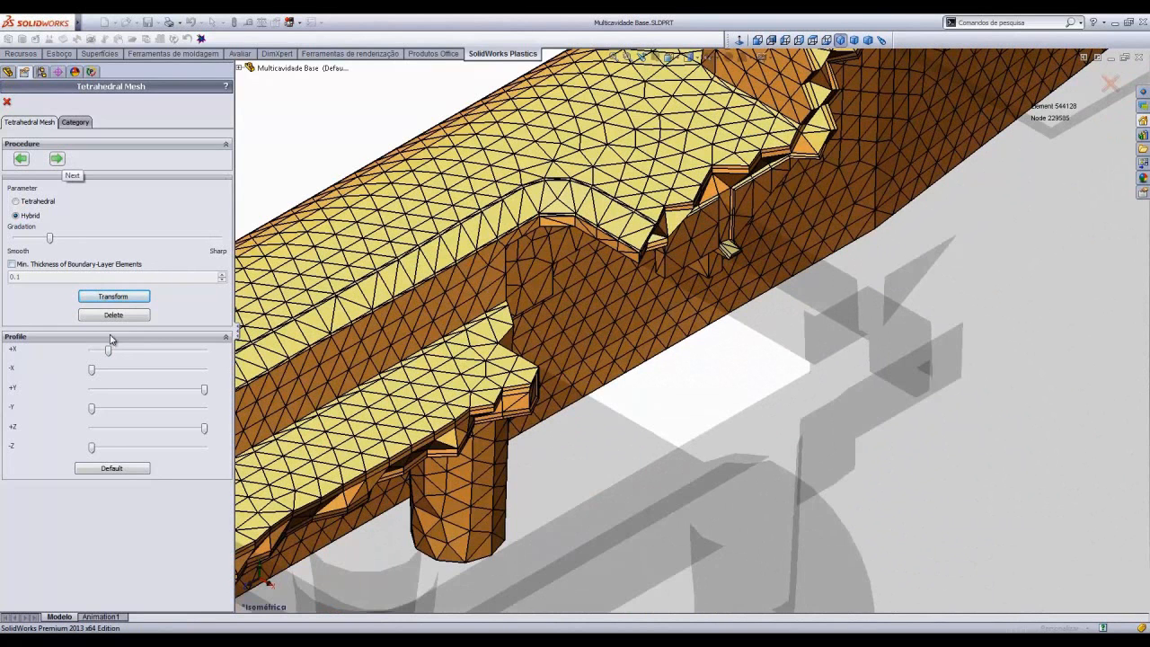
{"action": "left_click", "coordinate": [58, 160]}
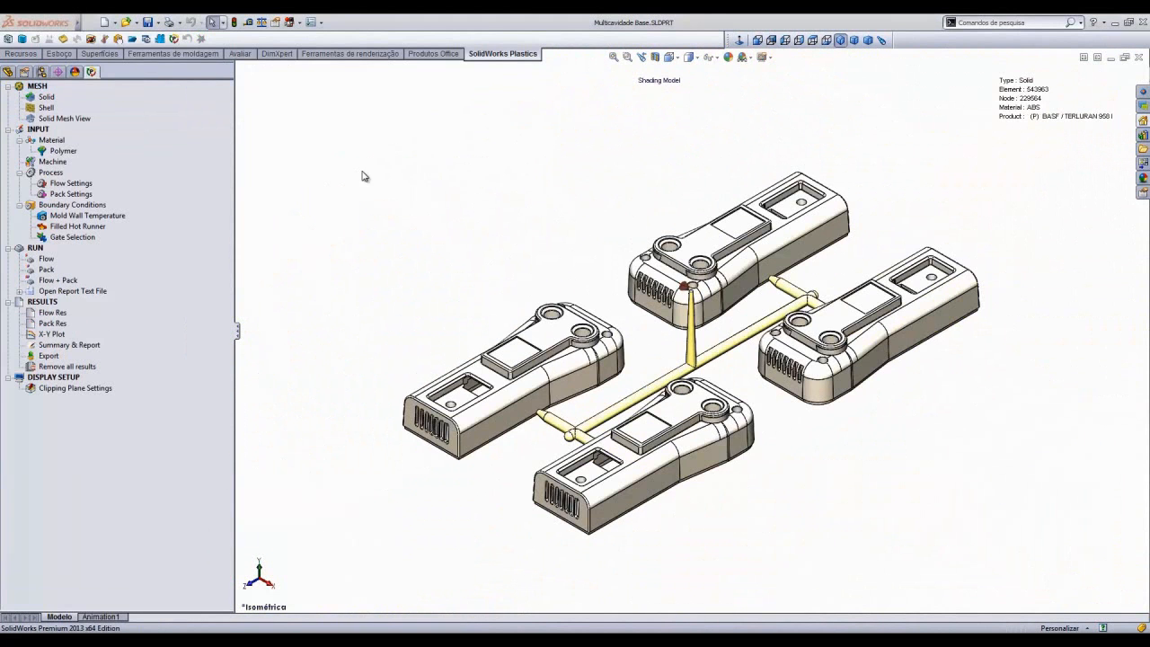
- Review the polymer, machine, gate selection and Flow, Pack and Flow + Pack run items of the multicavity study
{"action": "left_click", "coordinate": [63, 151]}
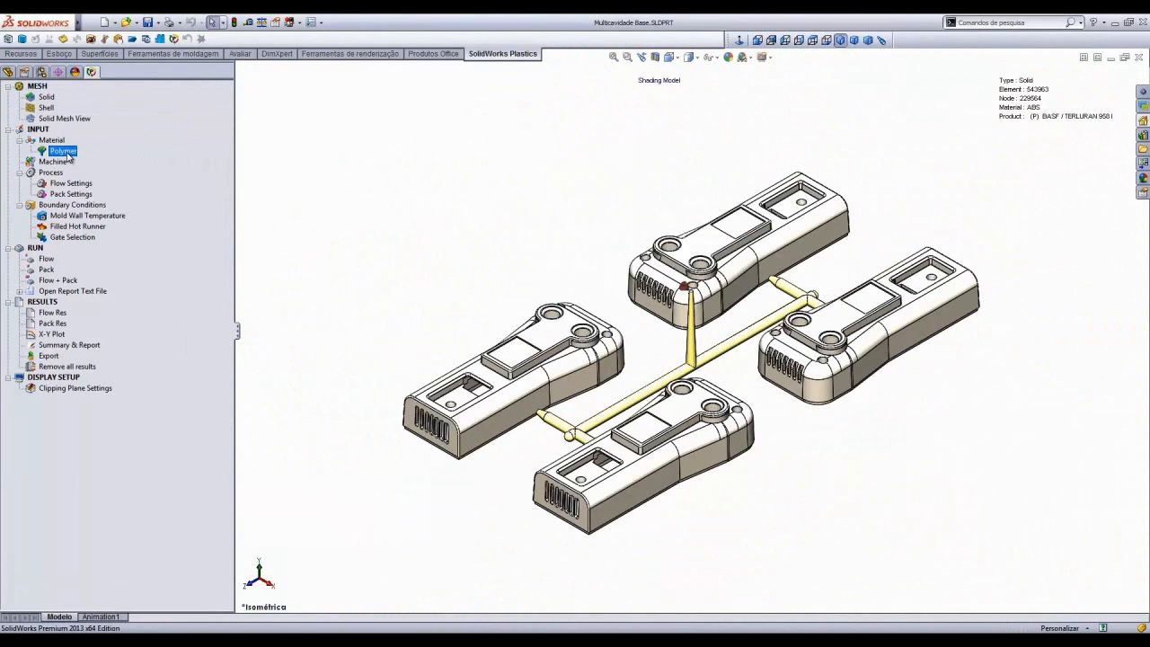
{"action": "left_click", "coordinate": [54, 163]}
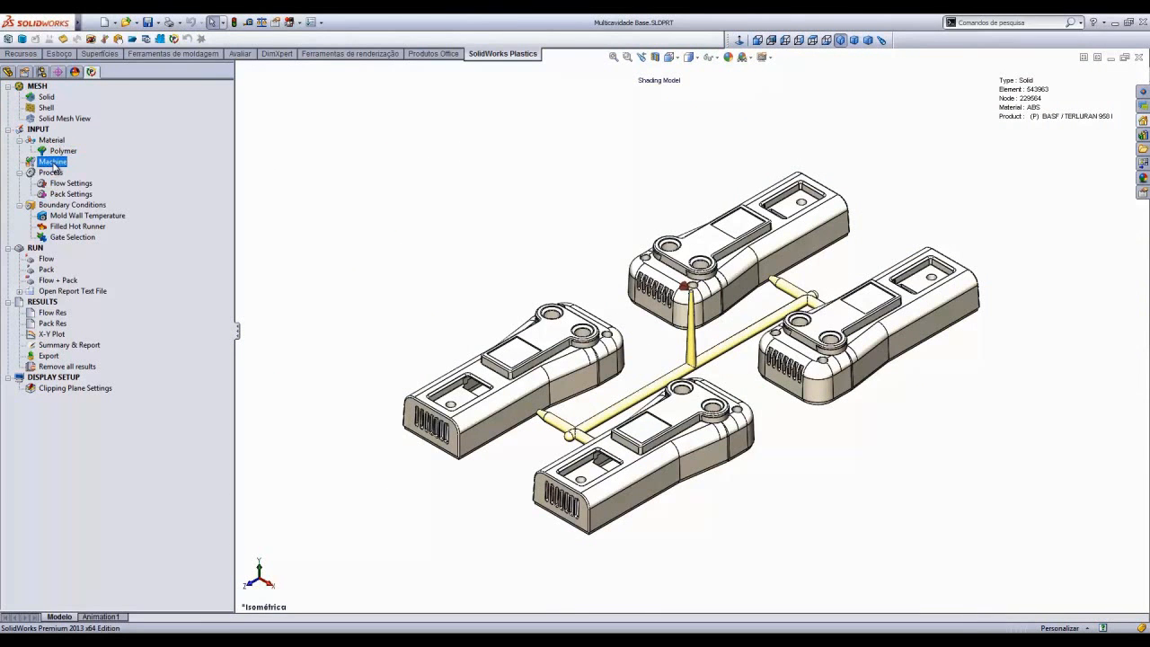
{"action": "left_click", "coordinate": [67, 238]}
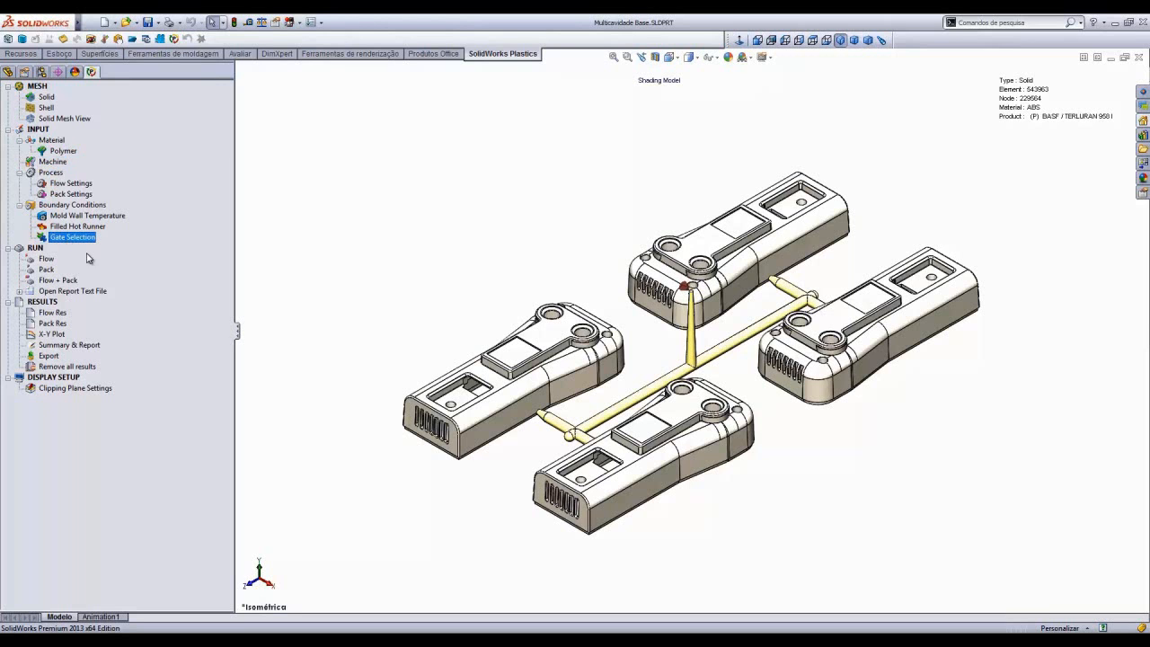
{"action": "left_click", "coordinate": [45, 260]}
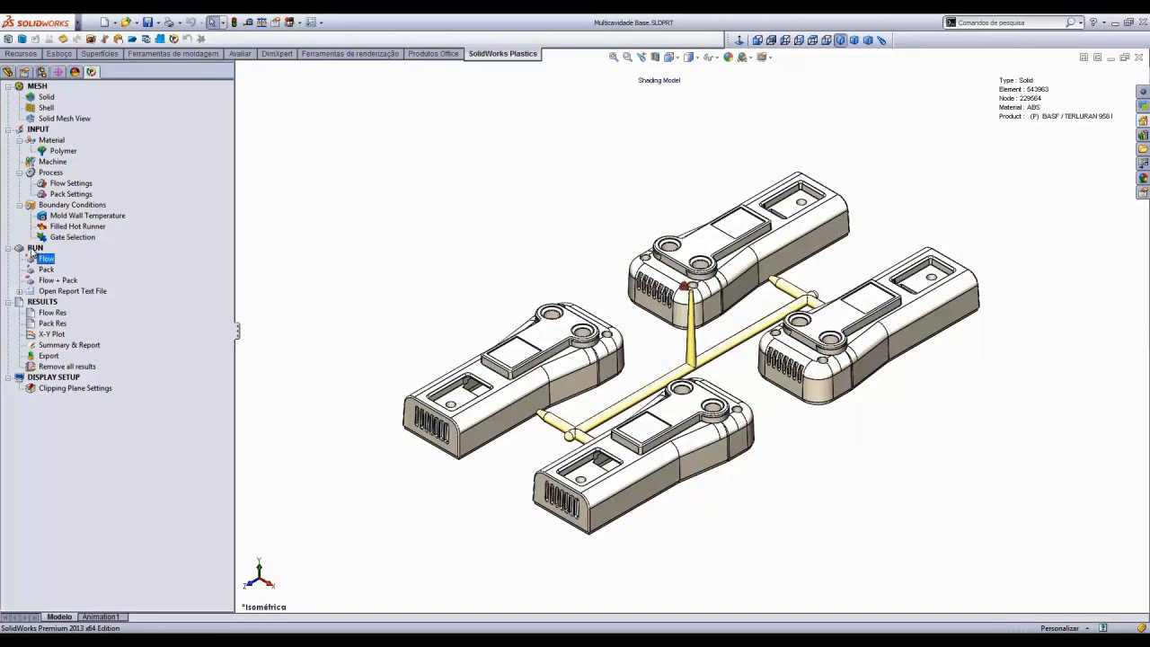
{"action": "left_click", "coordinate": [48, 271]}
{"action": "left_click", "coordinate": [58, 281]}
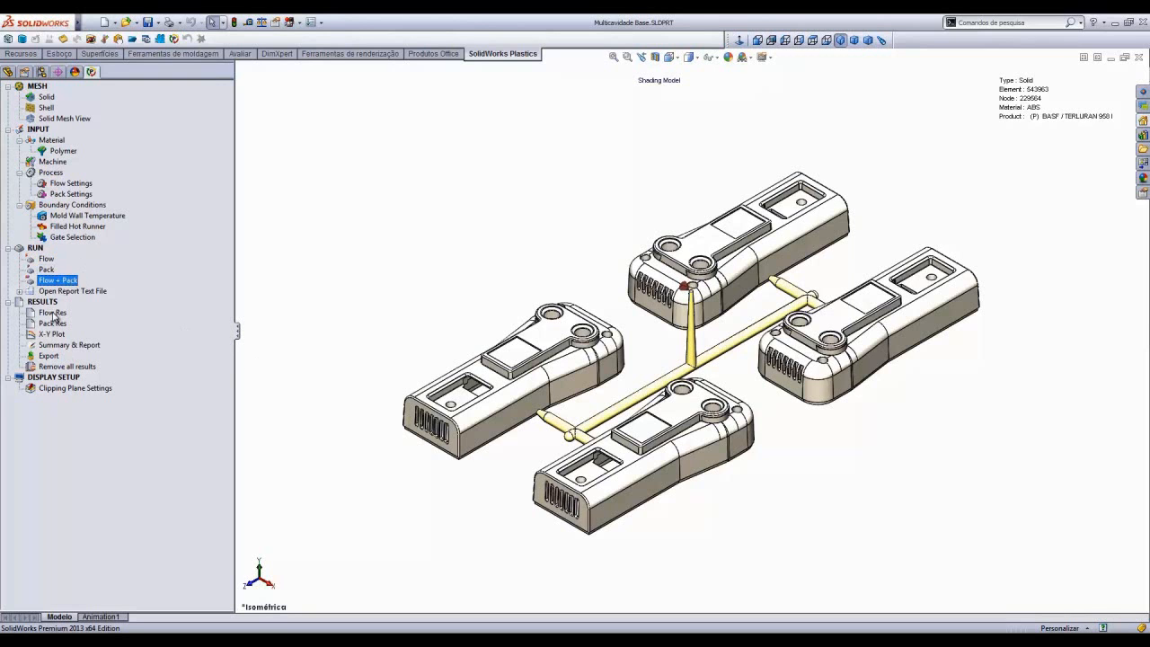
- Open the flow results and play the Fill Time animation at a low speed
{"action": "left_click", "coordinate": [53, 313]}
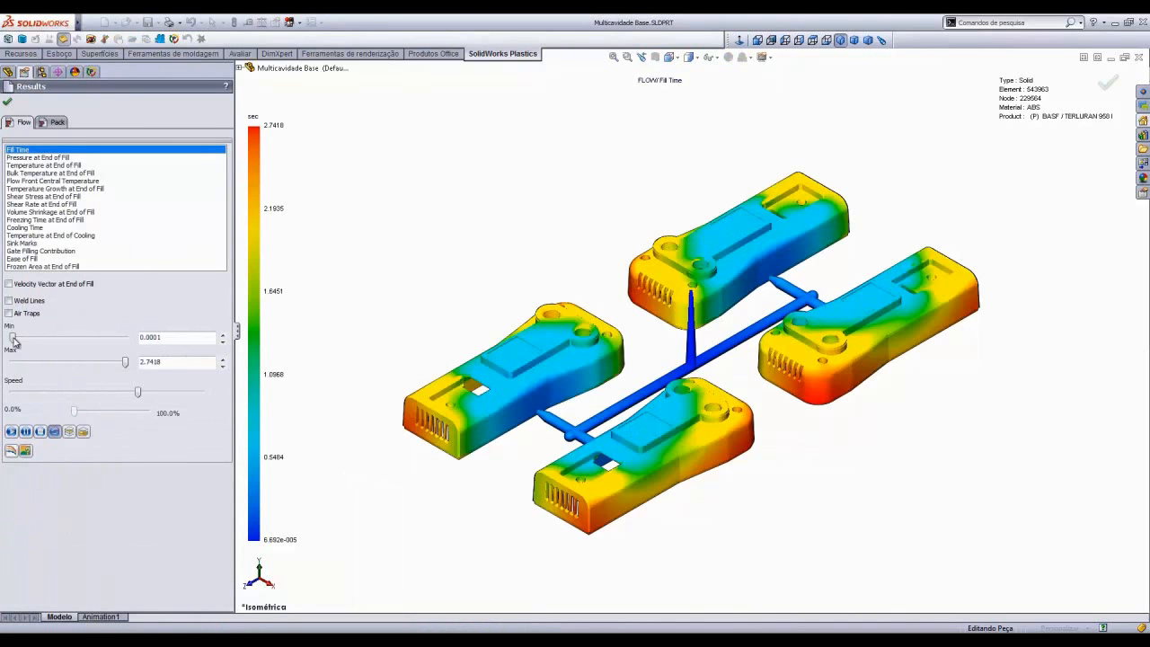
{"action": "left_click_drag", "start_coordinate": [139, 396], "coordinate": [20, 396]}
{"action": "left_click", "coordinate": [12, 432]}
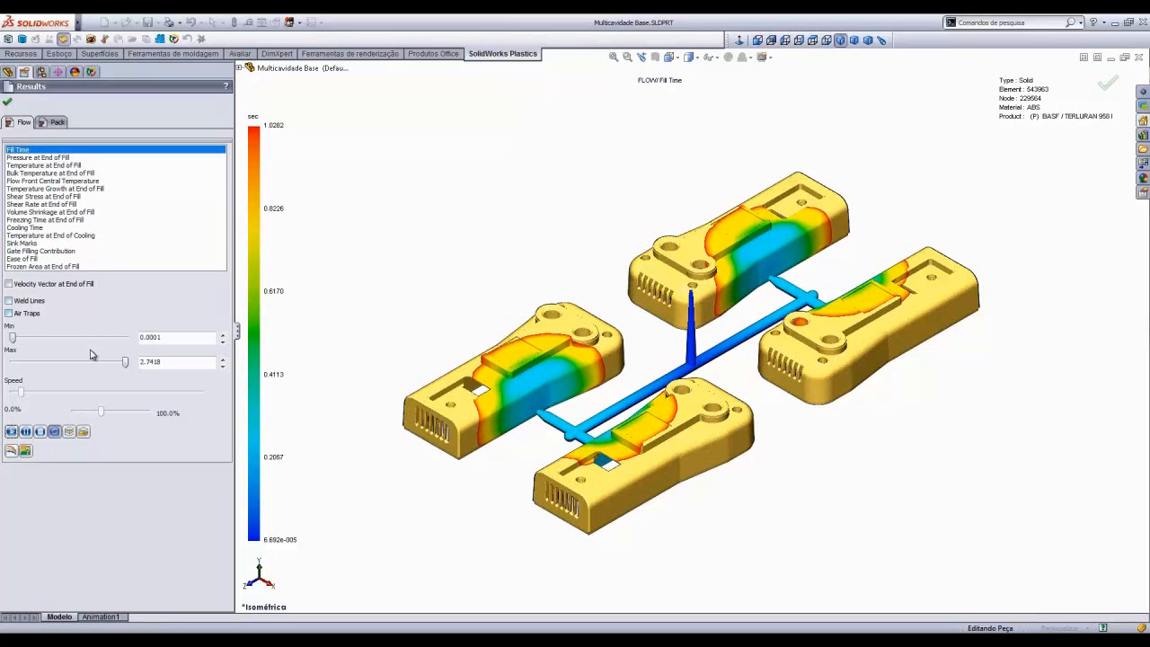
- Switch on clipping plane mode and move the clipping plane to section the Fill Time animation
{"action": "left_click", "coordinate": [69, 432]}
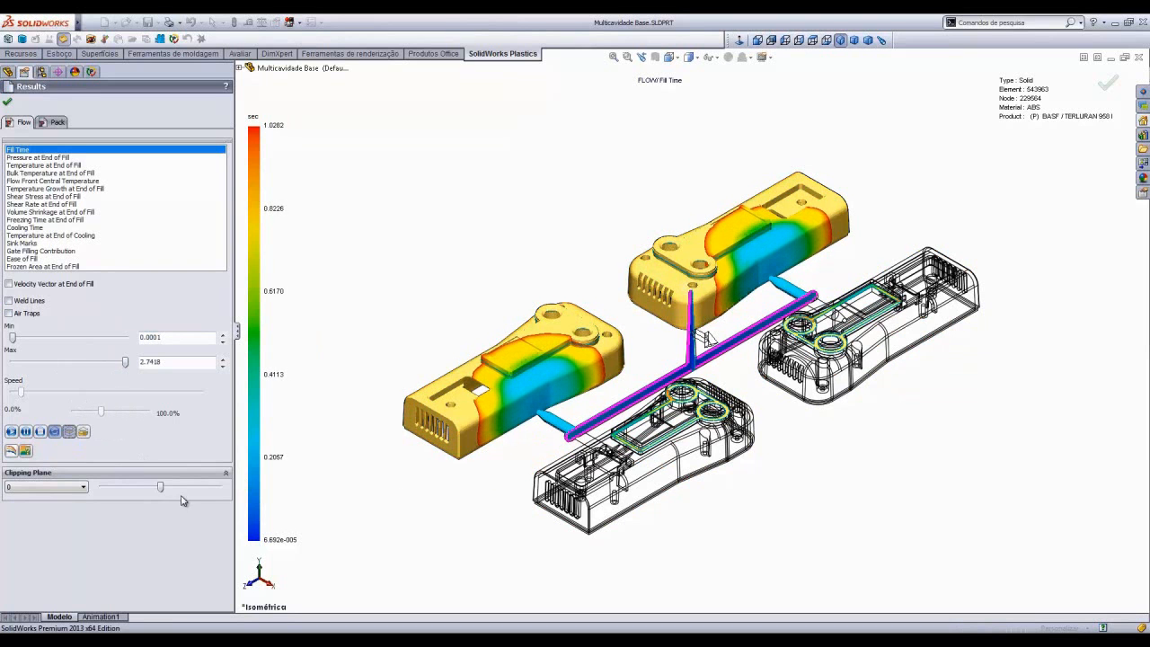
{"action": "left_click_drag", "start_coordinate": [160, 488], "coordinate": [129, 490]}
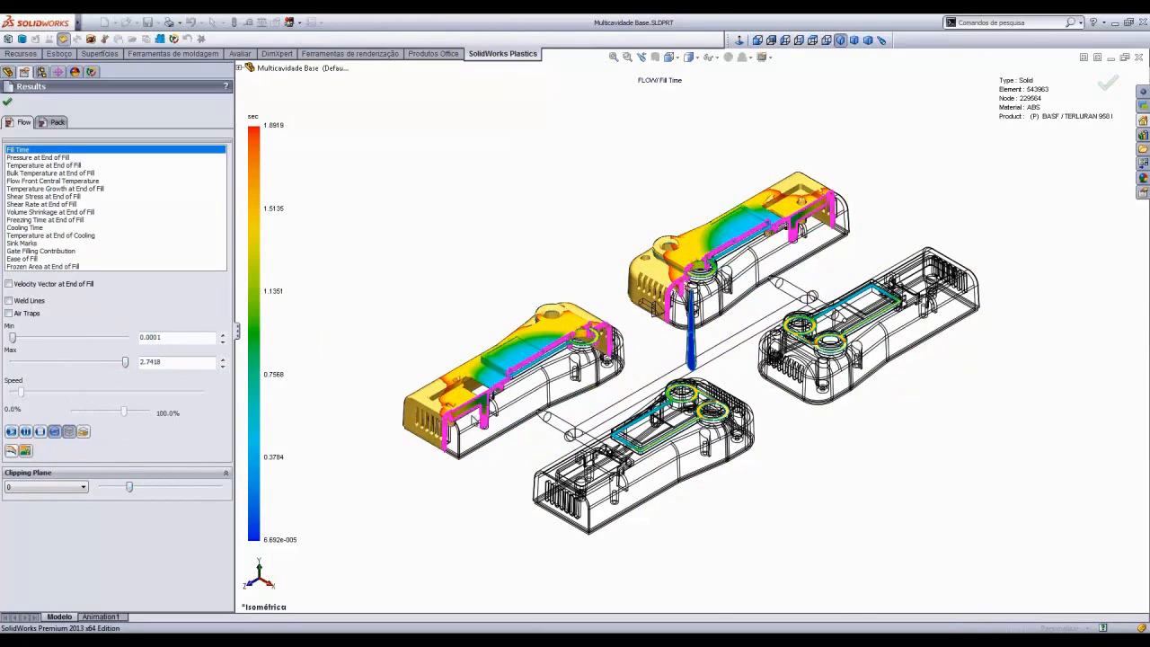
{"action": "scroll", "coordinate": [520, 401], "scroll_direction": "down", "scroll_amount": 4}
{"action": "scroll", "coordinate": [584, 399], "scroll_direction": "down", "scroll_amount": 2}
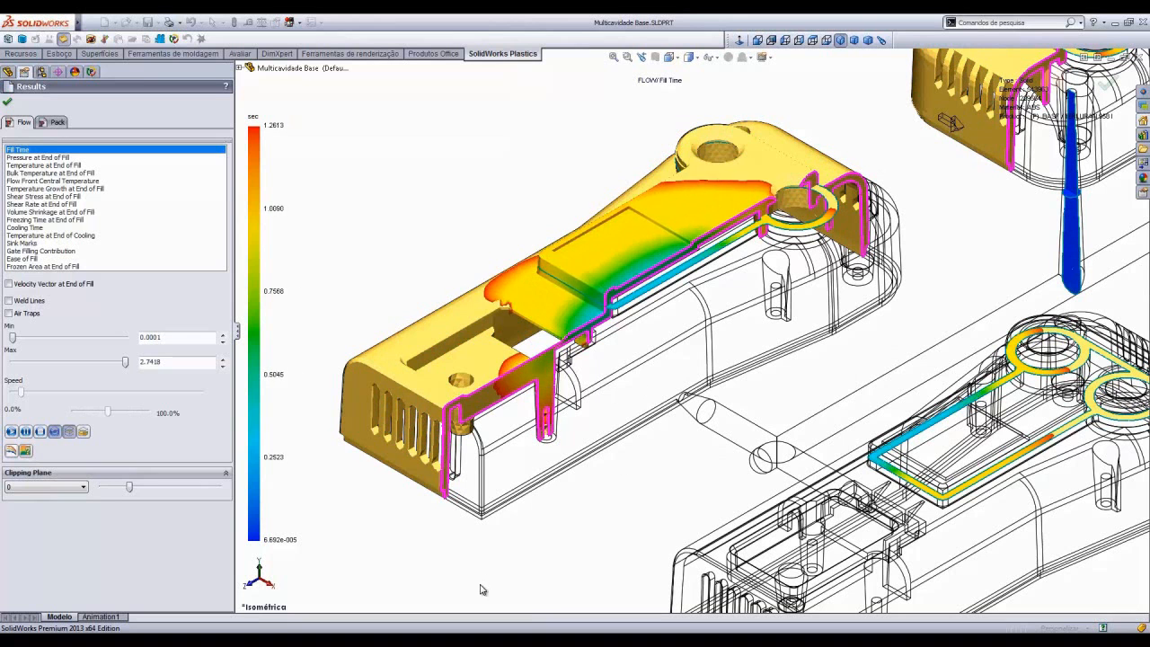
{"action": "left_click_drag", "start_coordinate": [130, 486], "coordinate": [158, 488]}
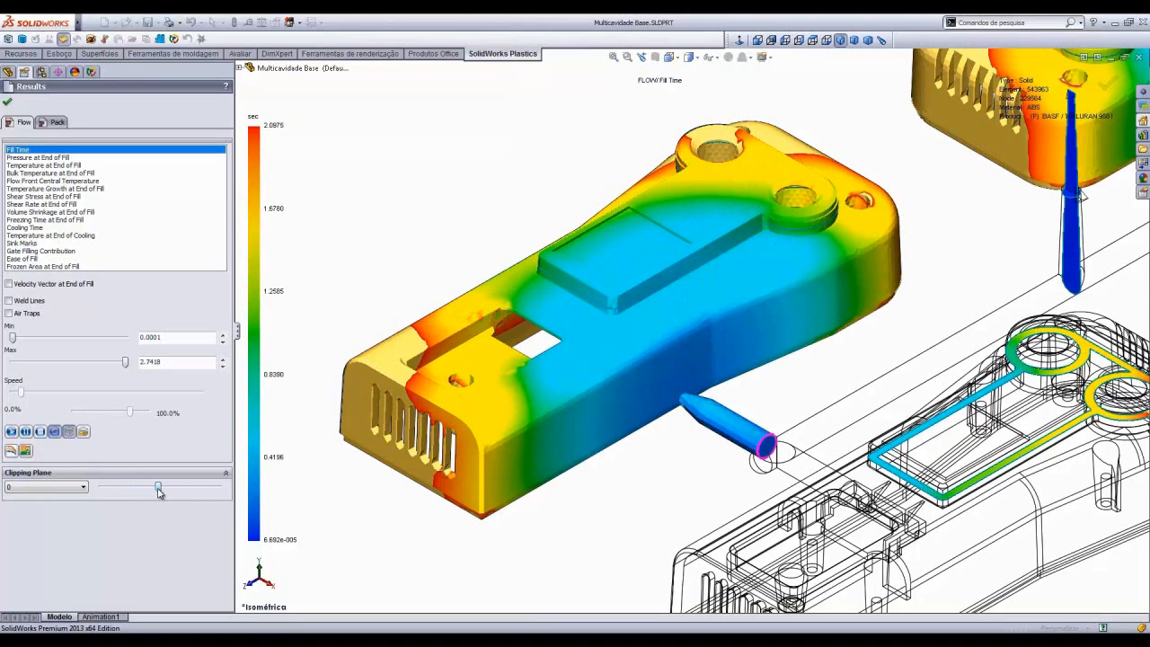
- Turn off clipping plane mode, return to isometric view and display Pressure at End of Fill
{"action": "left_click", "coordinate": [70, 432]}
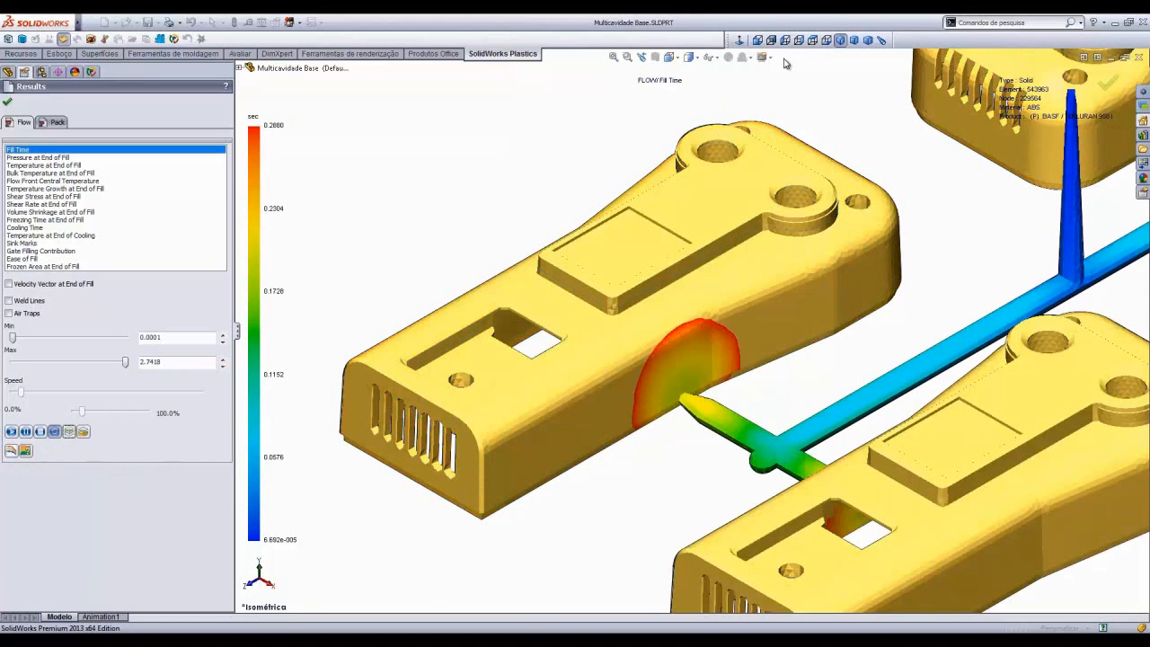
{"action": "left_click", "coordinate": [840, 42]}
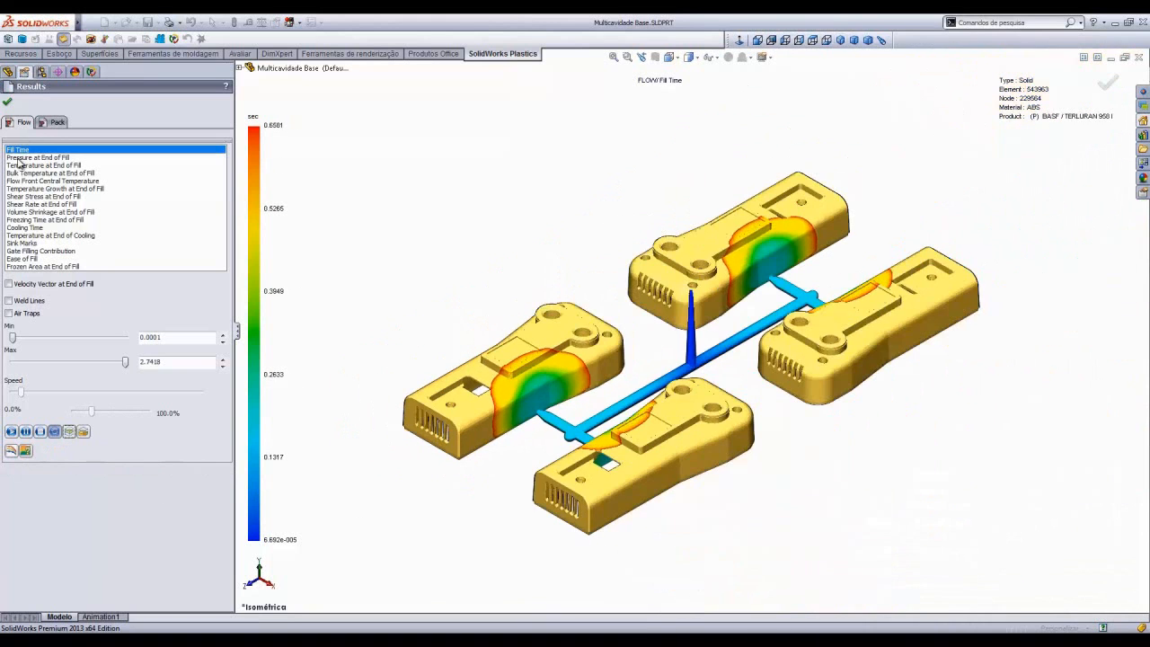
{"action": "left_click", "coordinate": [20, 159]}
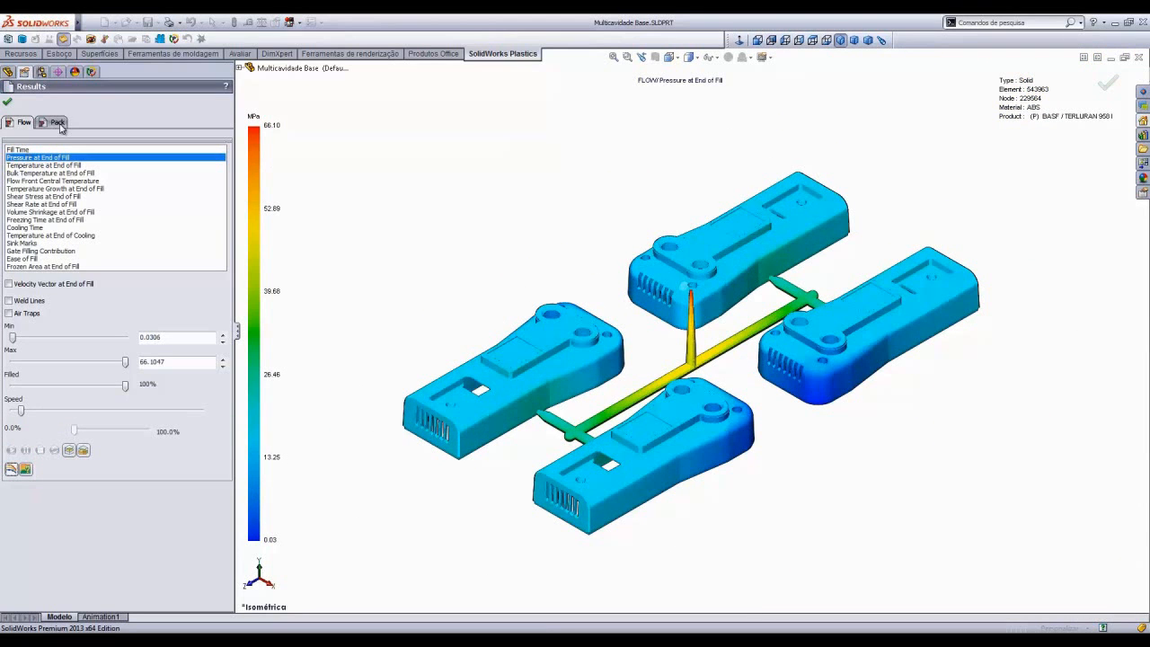
- Review the pack results Frozen Area, Pressure and Temperature at End of Packing and Freezing Time, then close the results
{"action": "left_click", "coordinate": [58, 123]}
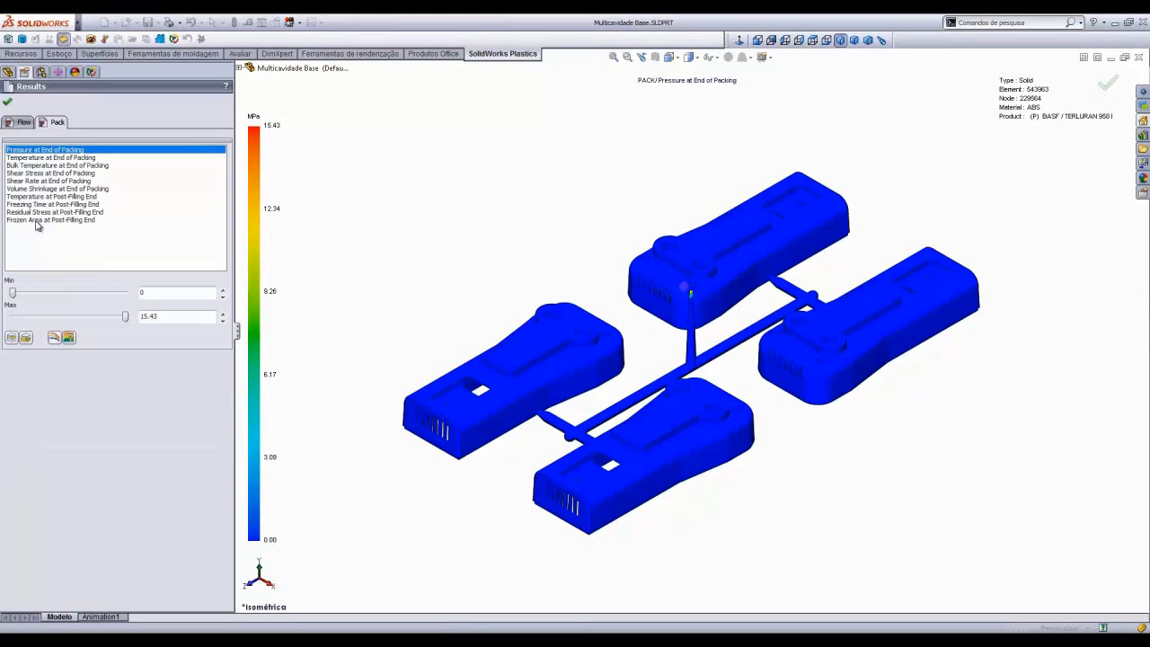
{"action": "left_click", "coordinate": [36, 221]}
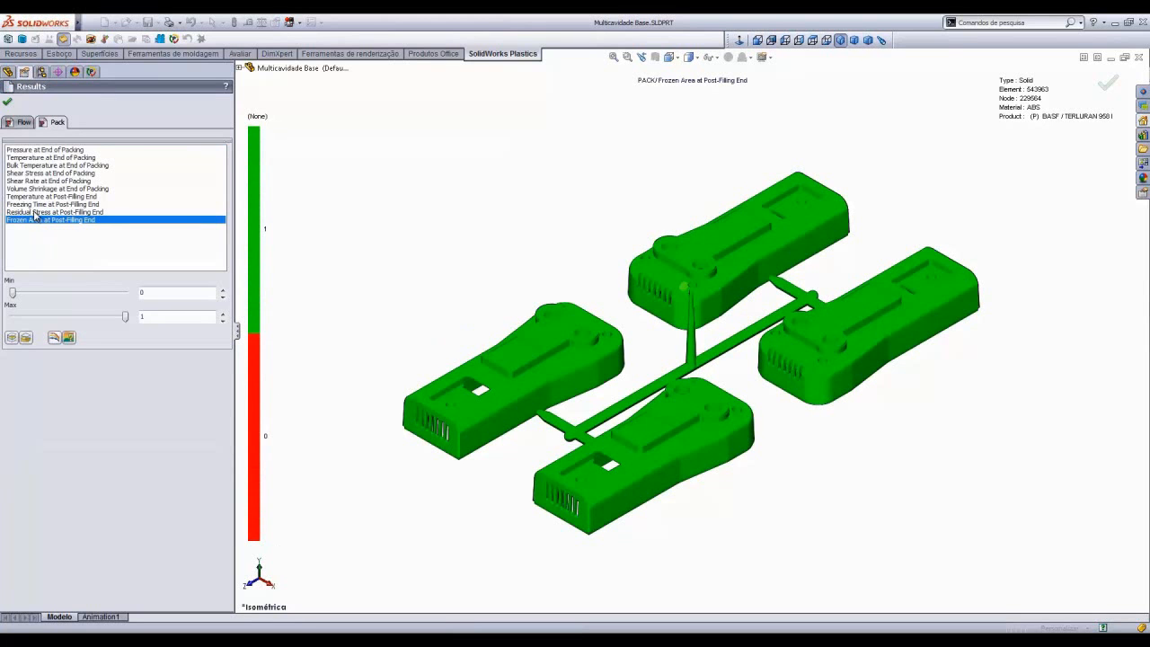
{"action": "left_click", "coordinate": [19, 150]}
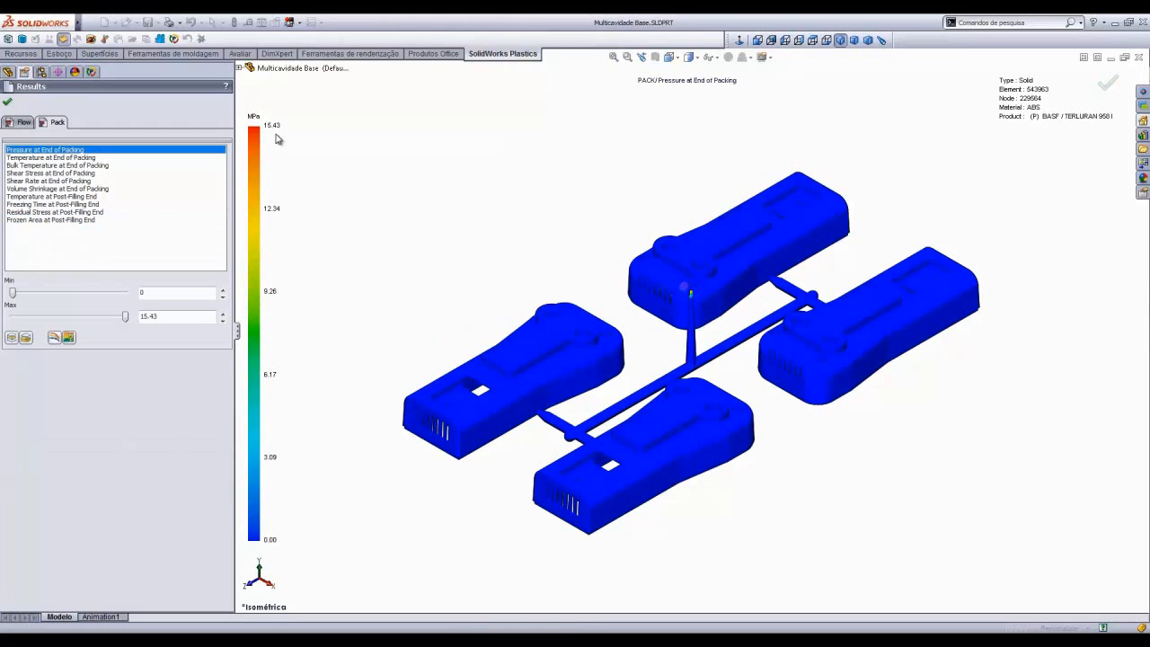
{"action": "left_click", "coordinate": [66, 158]}
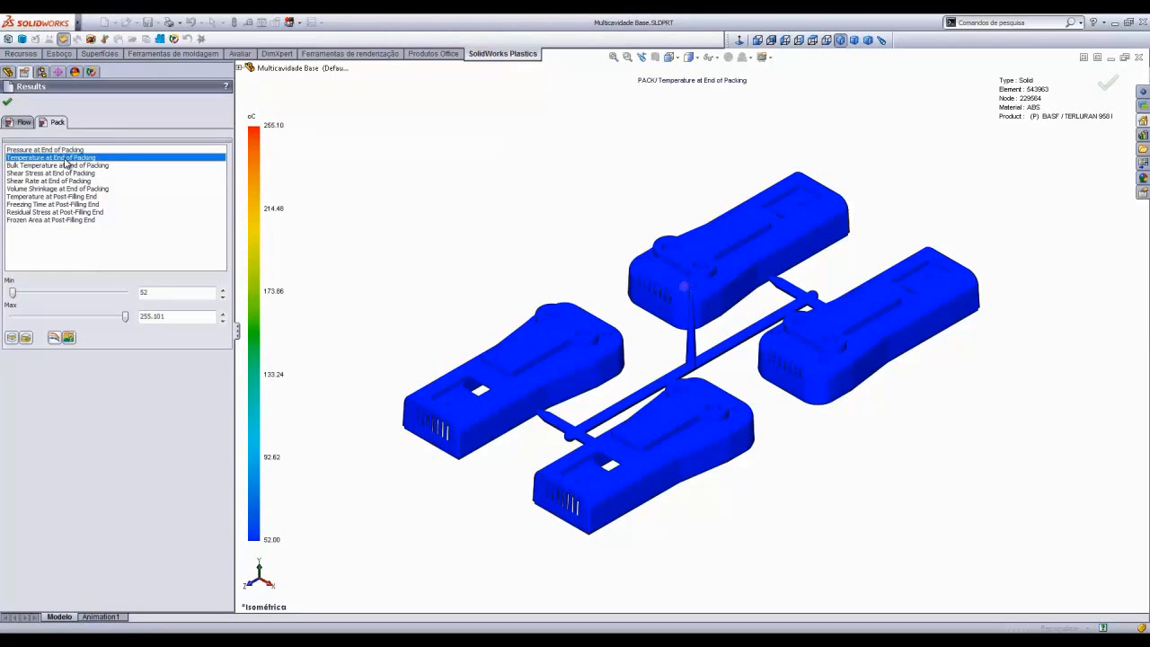
{"action": "left_click", "coordinate": [26, 205]}
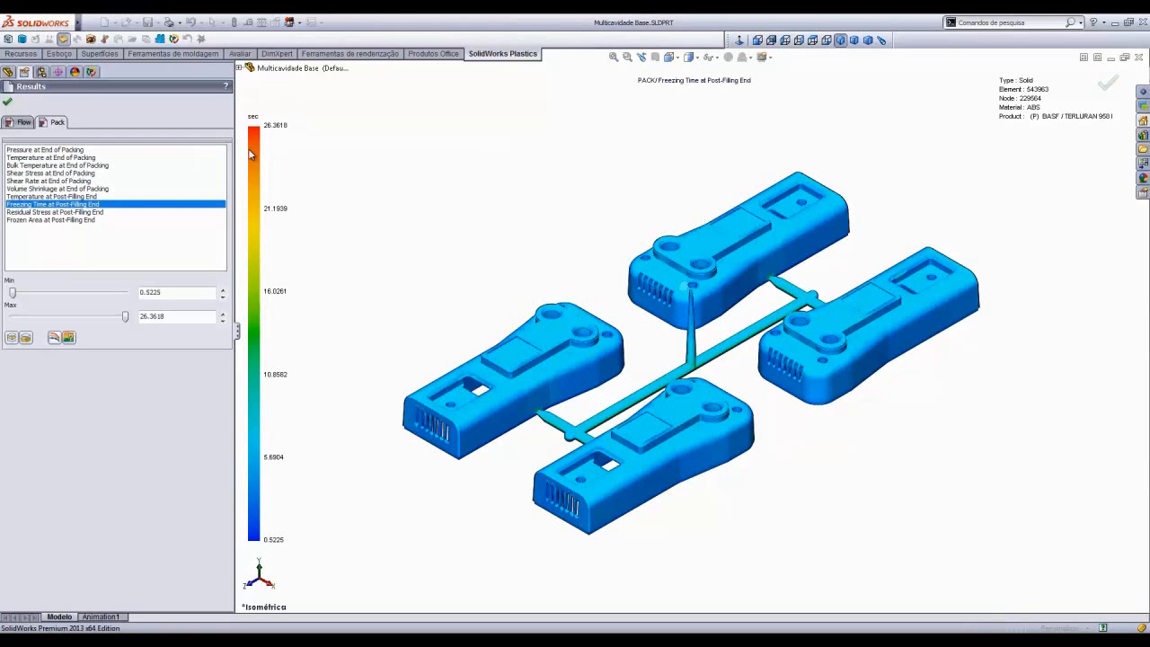
{"action": "left_click", "coordinate": [8, 105]}
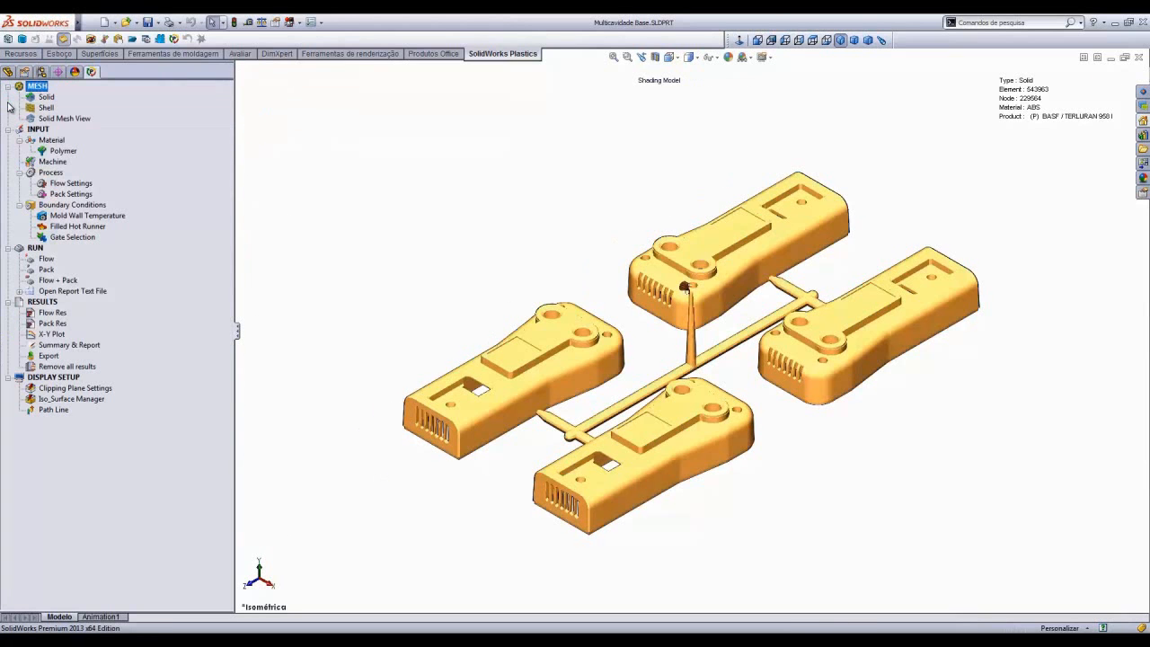
- Open the X-Y Plot of maximum inlet pressure, enlarge the chart panel and pan the graph
{"action": "double_click", "coordinate": [55, 336]}
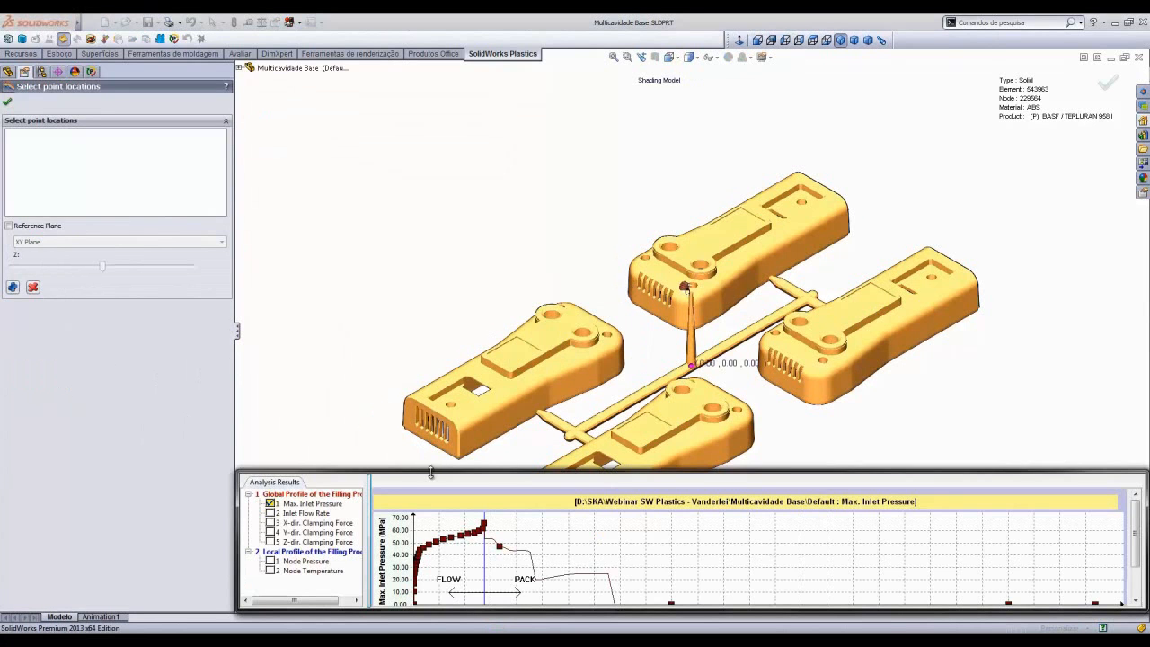
{"action": "left_click_drag", "start_coordinate": [430, 473], "coordinate": [398, 282]}
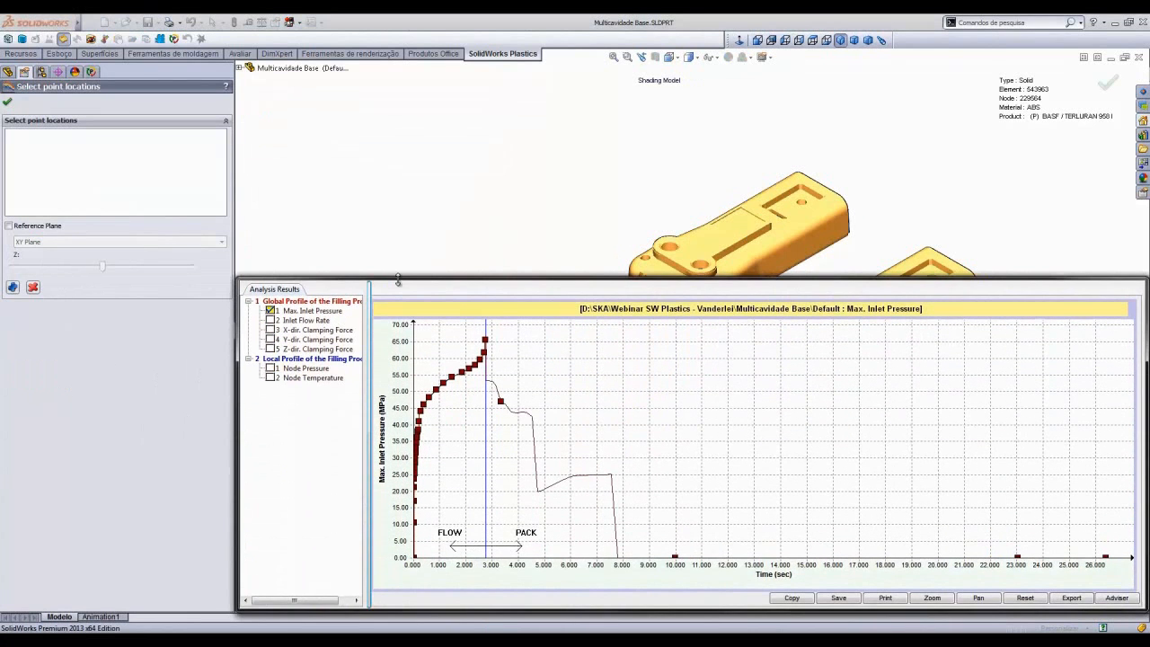
{"action": "left_click", "coordinate": [979, 598]}
{"action": "left_click_drag", "start_coordinate": [829, 526], "coordinate": [833, 515]}
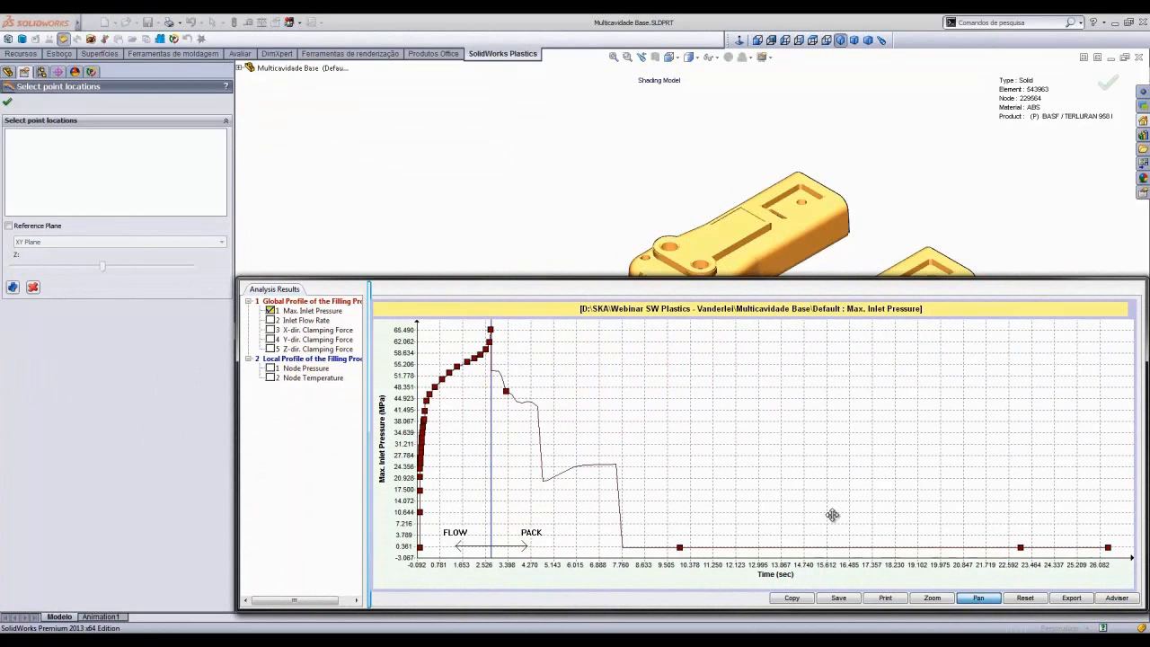